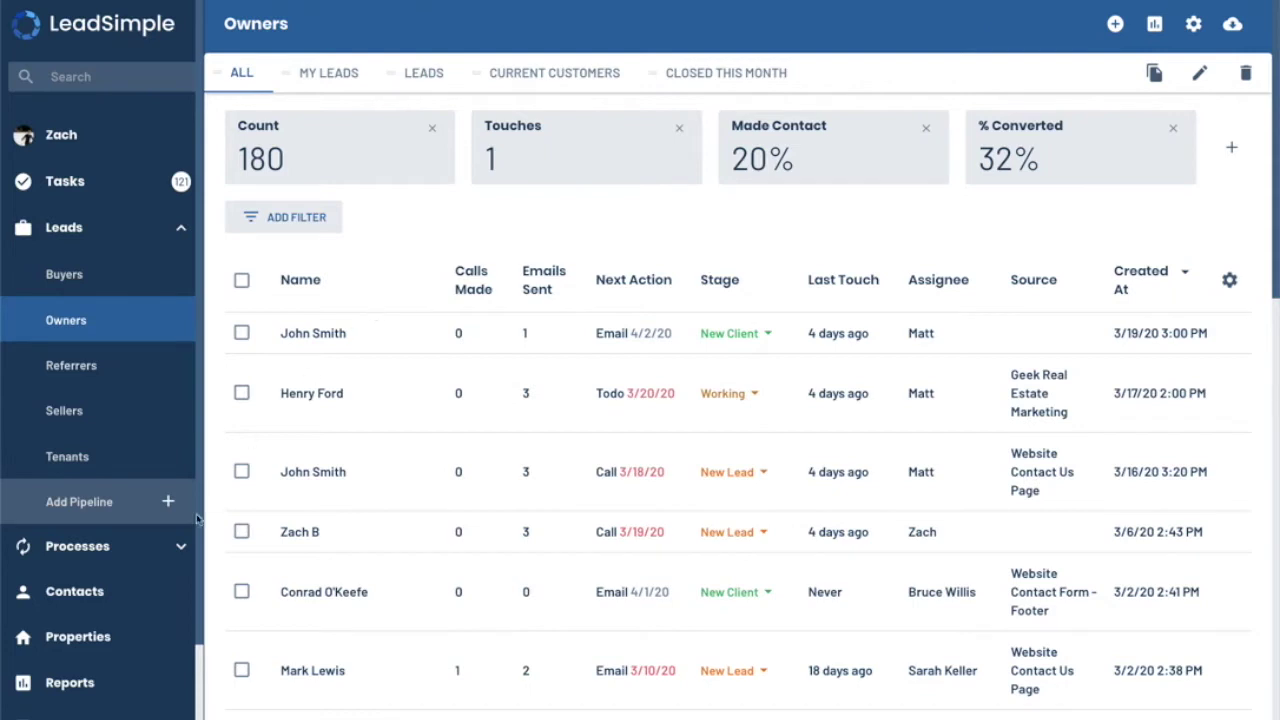
# Scroll the left sidebar down to bring the Library entry into view
pyautogui.scroll(-3, 43, 488)
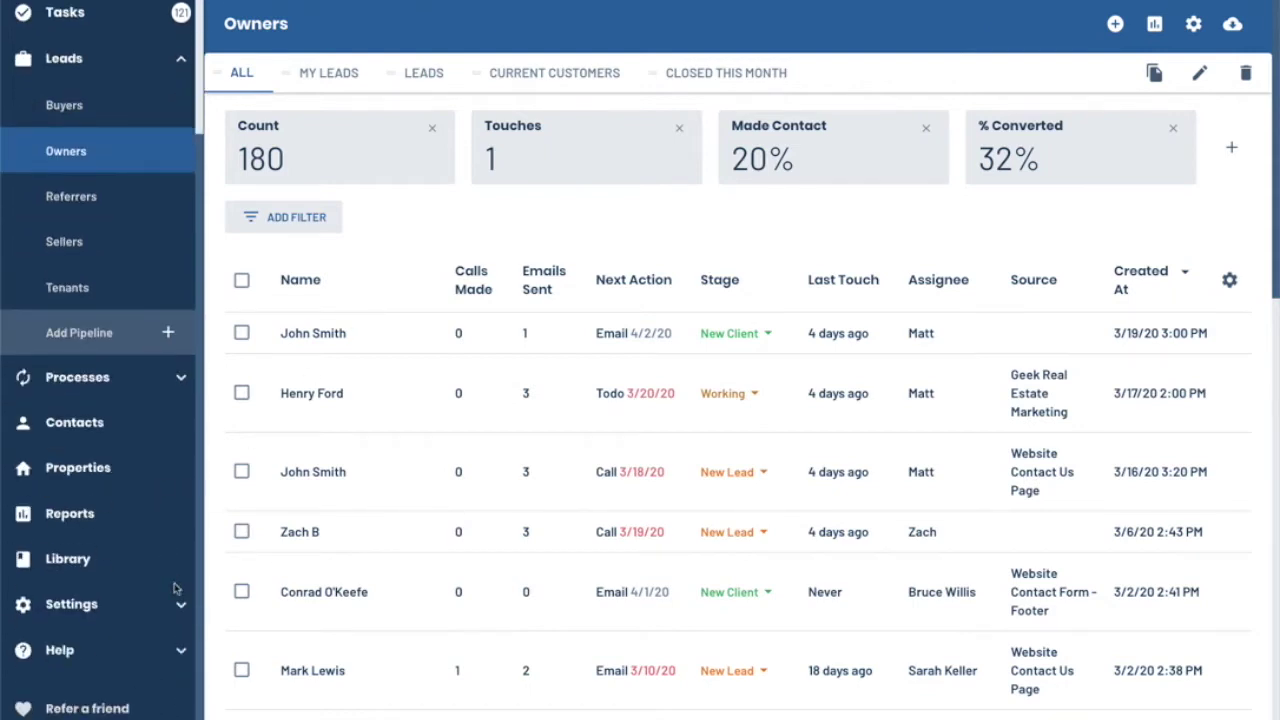
# Open the library's Owner Onboarding Process and view its Collecting Information stage workflow
pyautogui.click(49, 560)
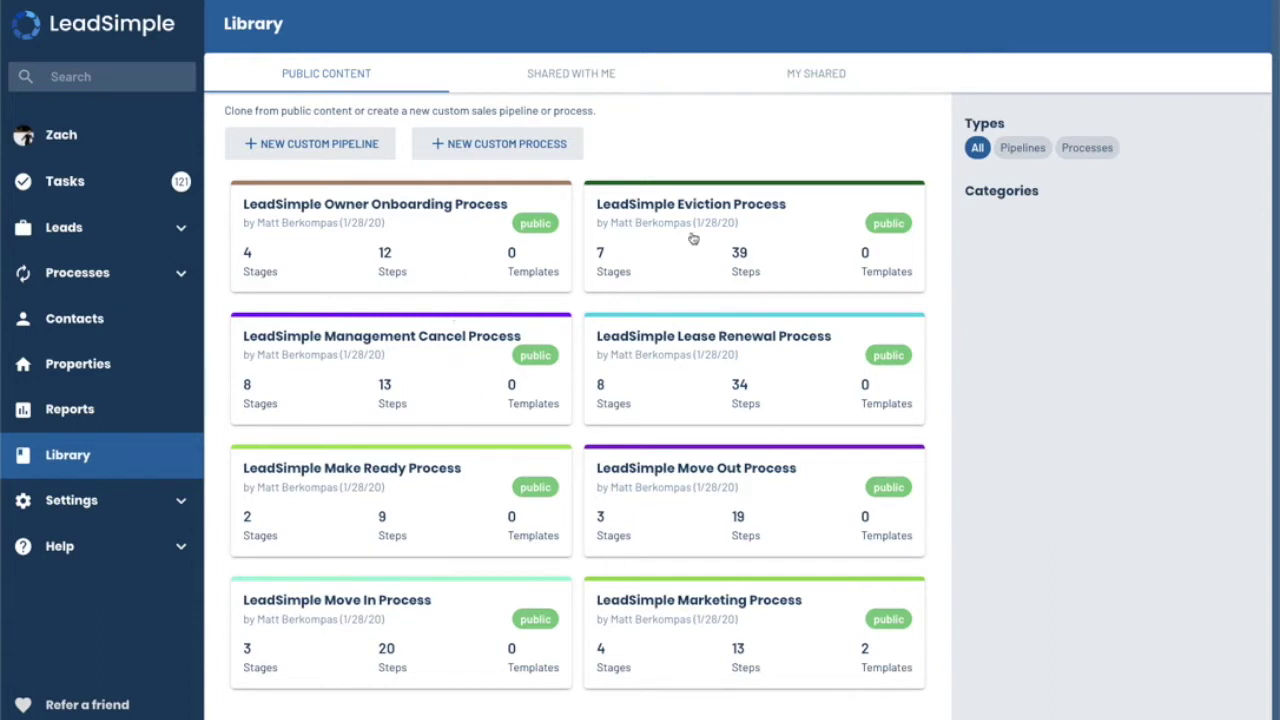
pyautogui.click(415, 229)
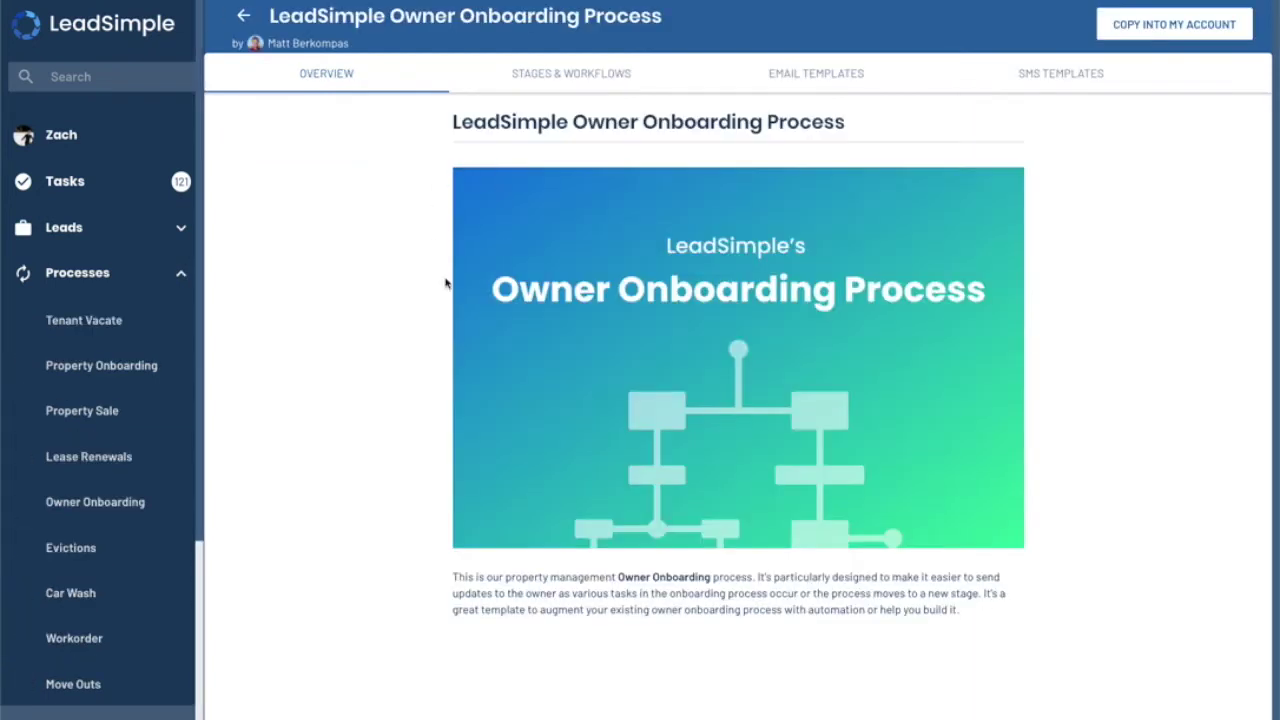
pyautogui.click(549, 89)
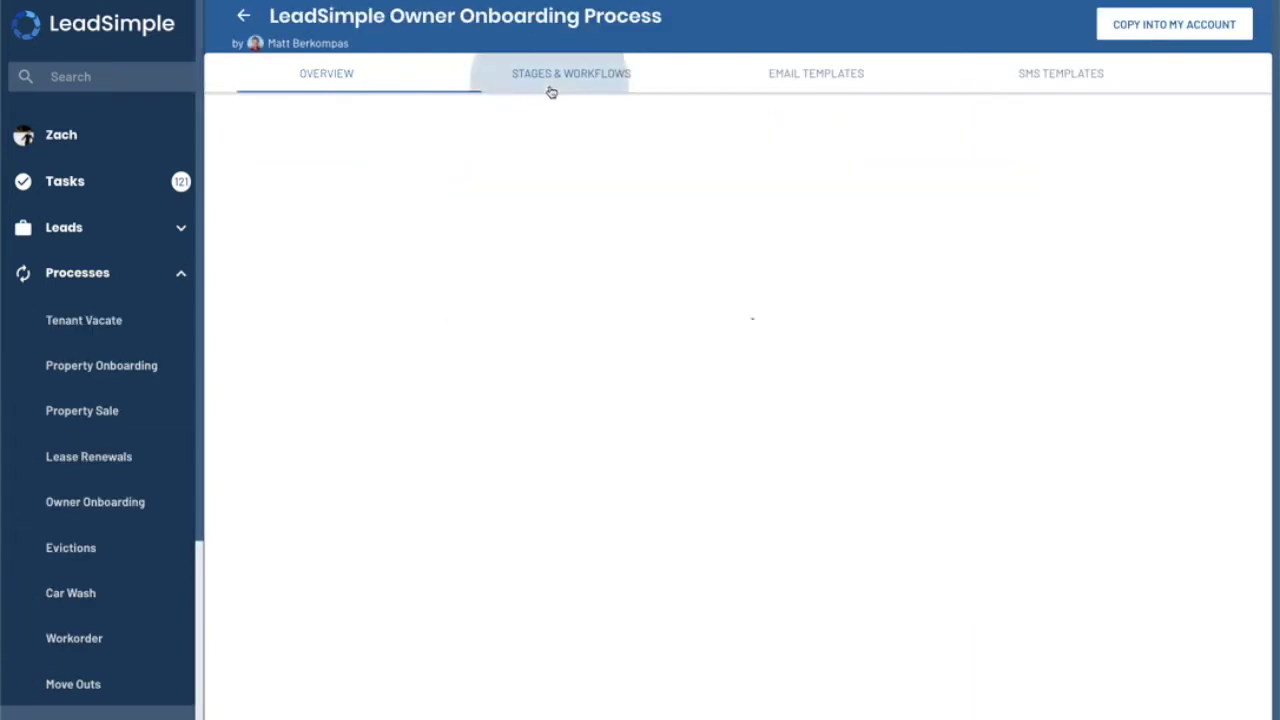
pyautogui.click(528, 466)
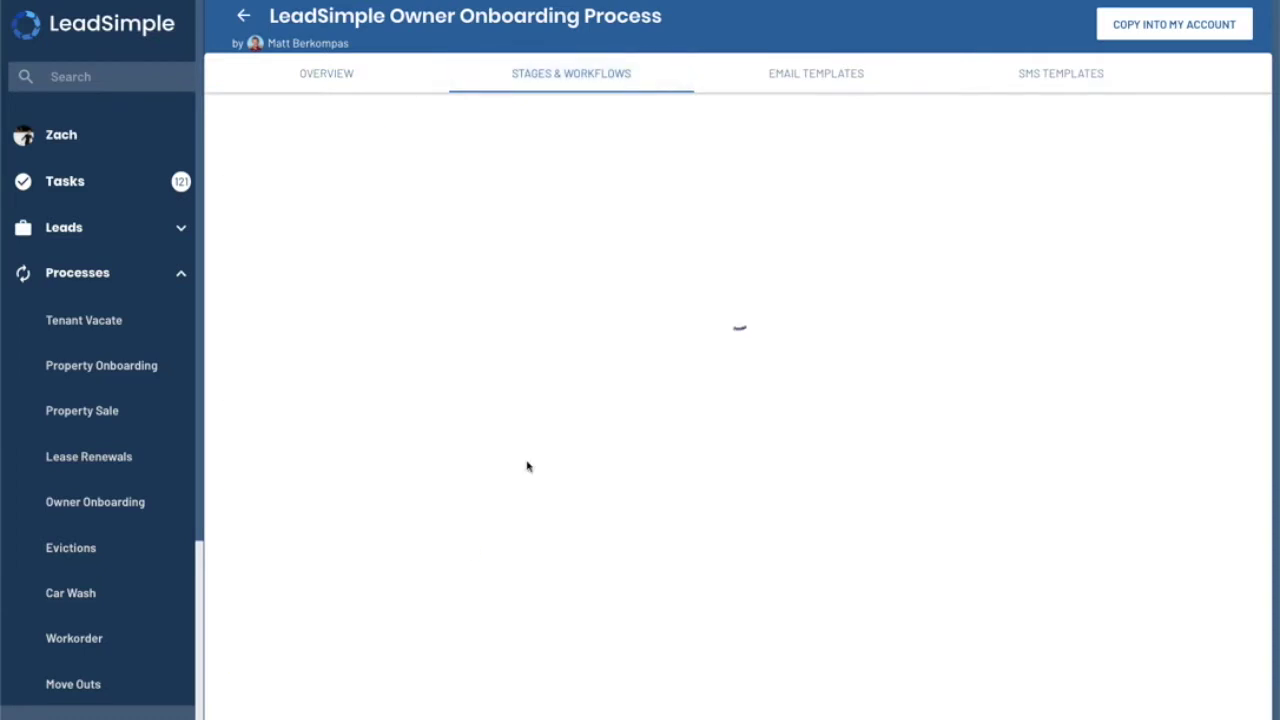
# Look over the workflow and copy the Owner Onboarding Process into the account
pyautogui.scroll(-1, 621, 490)
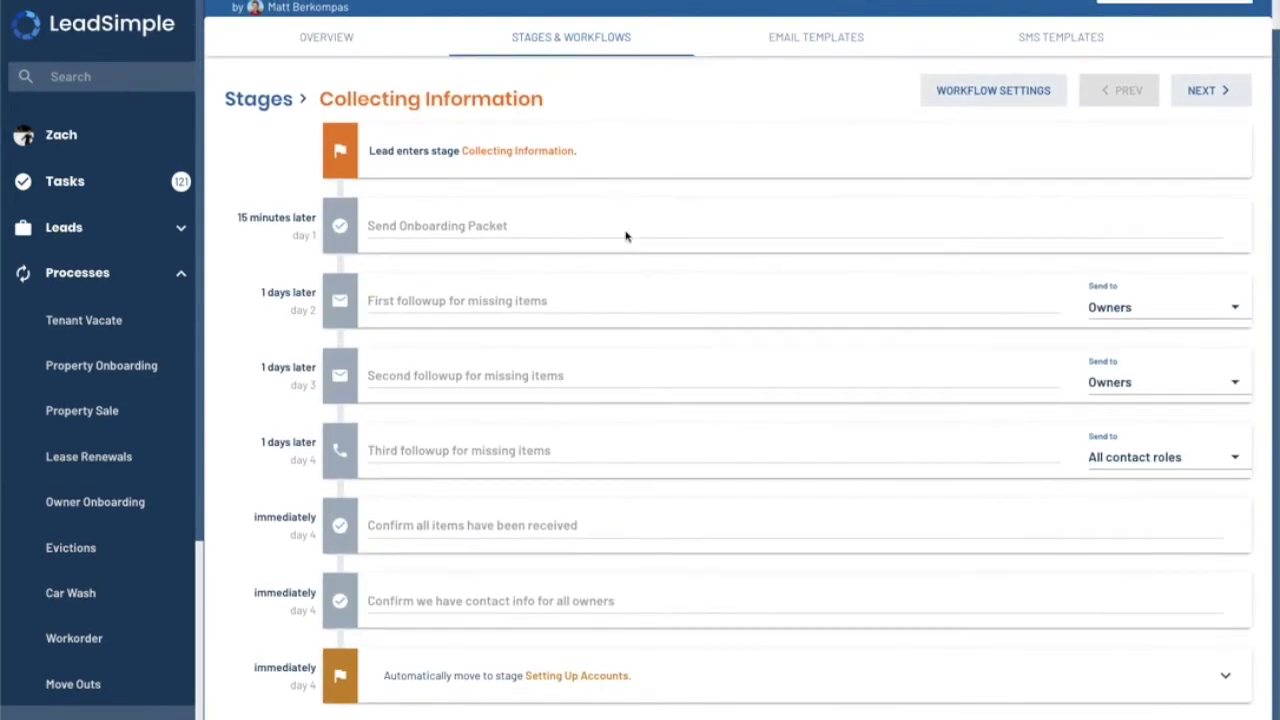
pyautogui.scroll(1, 632, 455)
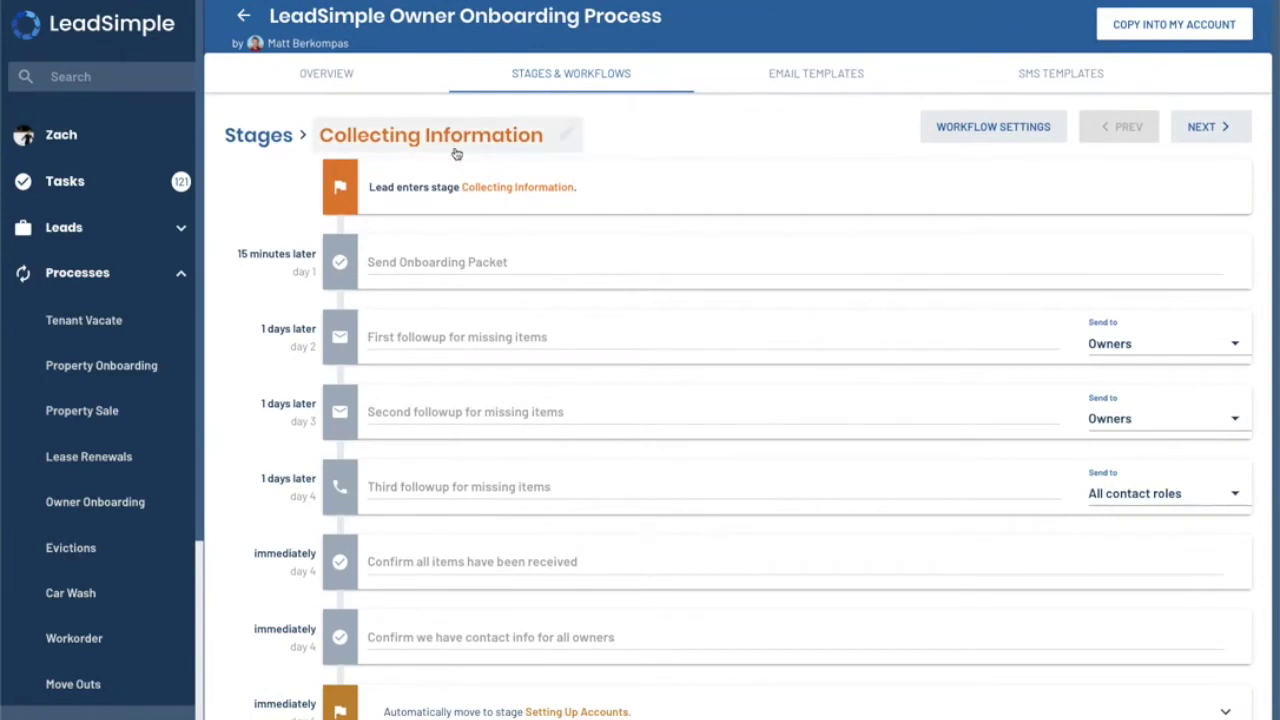
pyautogui.click(1190, 35)
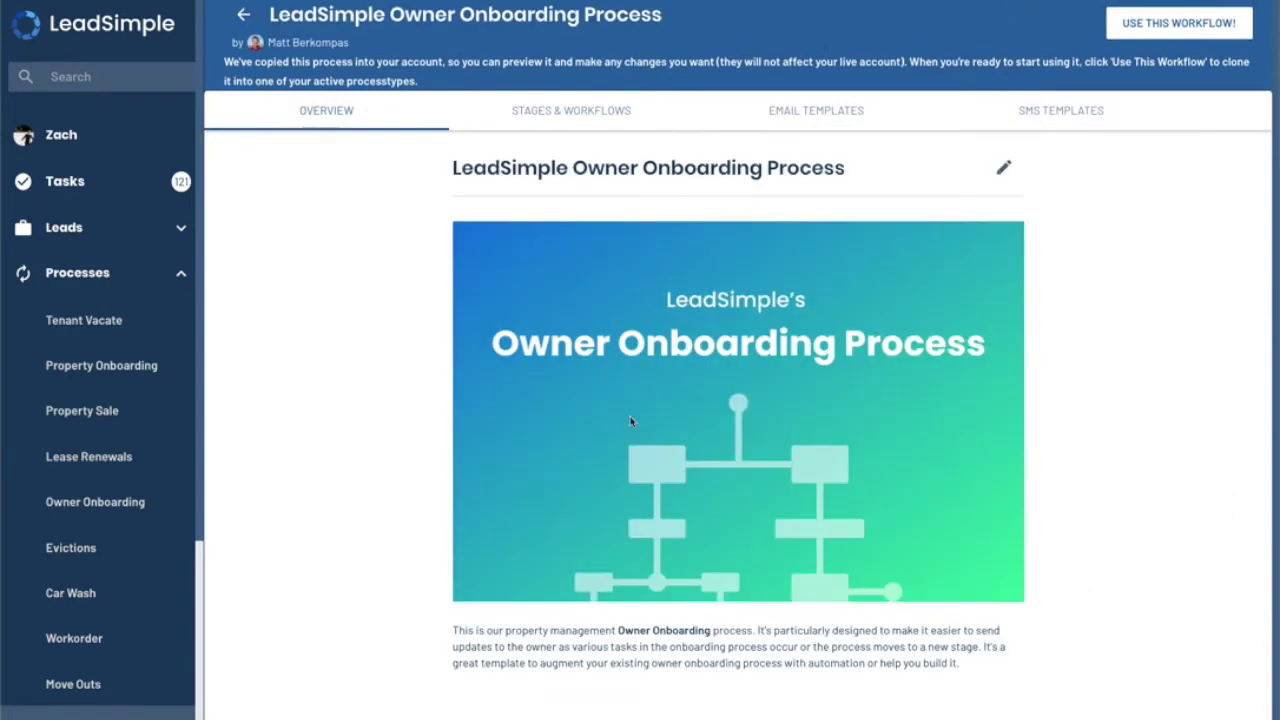
# Twice begin creating a new process type from the copied workflow, then cancel without saving
pyautogui.scroll(-1, 630, 447)
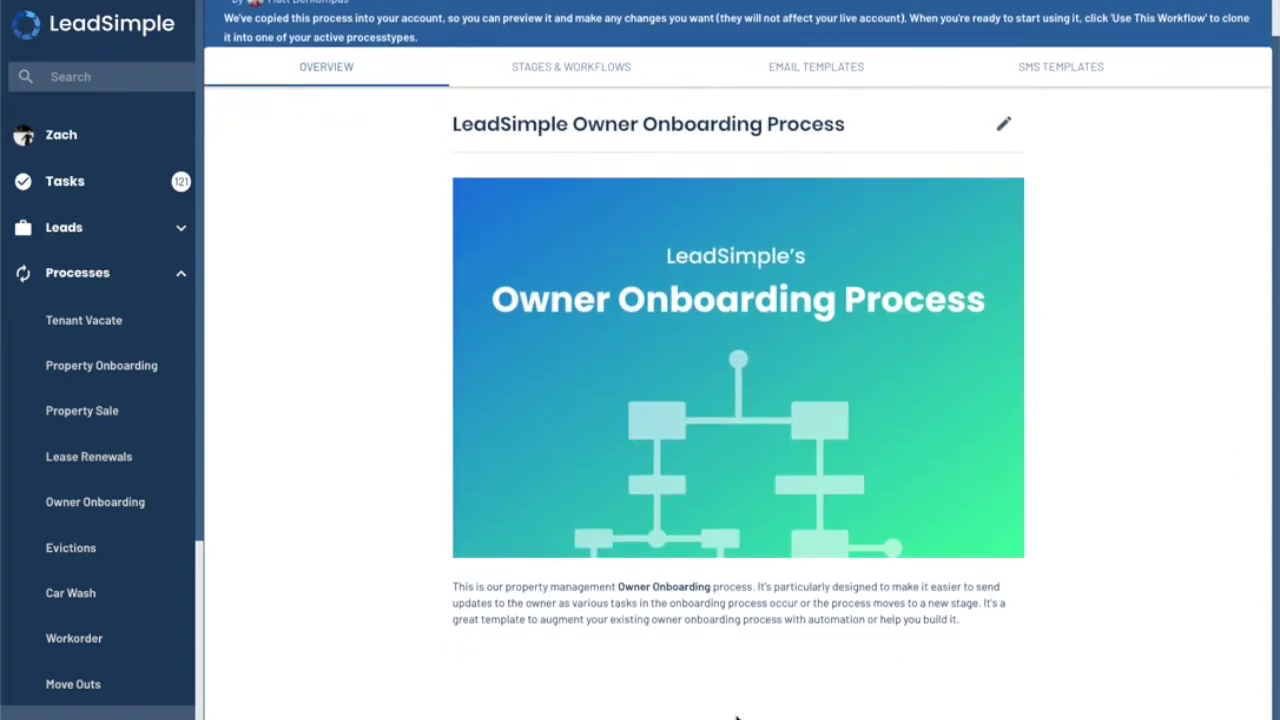
pyautogui.scroll(1, 735, 700)
pyautogui.click(1180, 30)
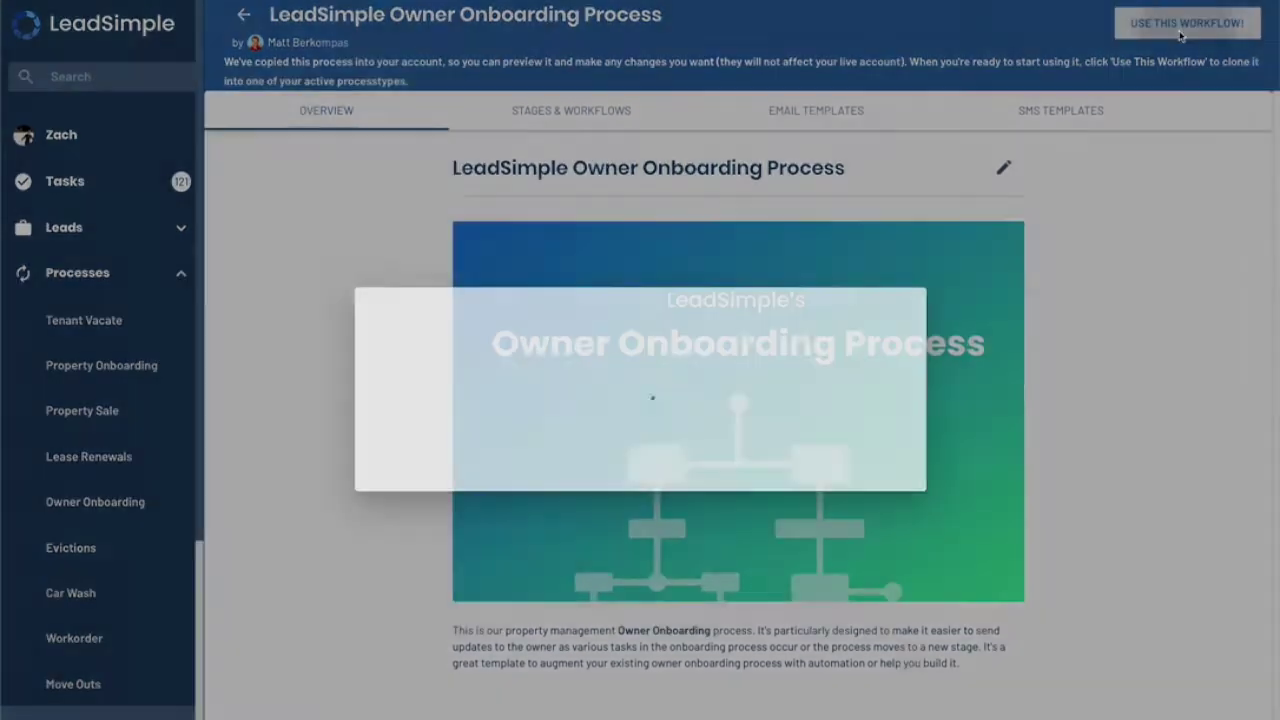
pyautogui.click(666, 279)
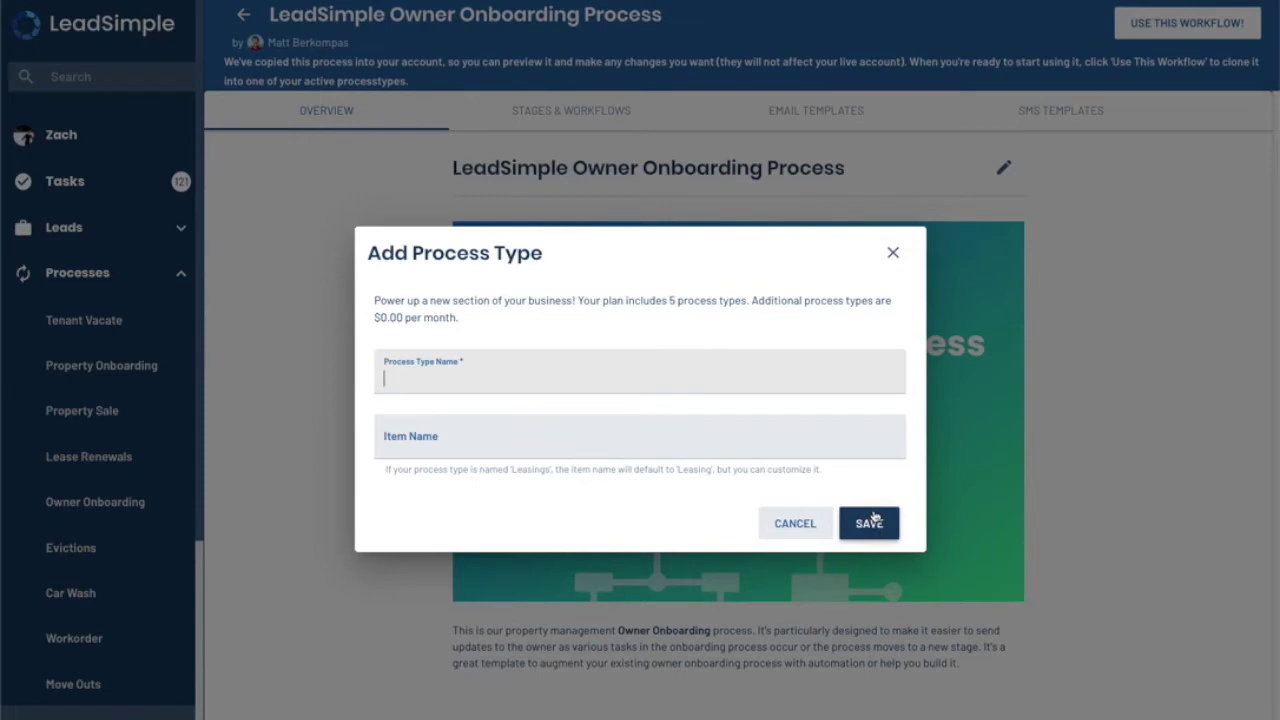
pyautogui.click(893, 252)
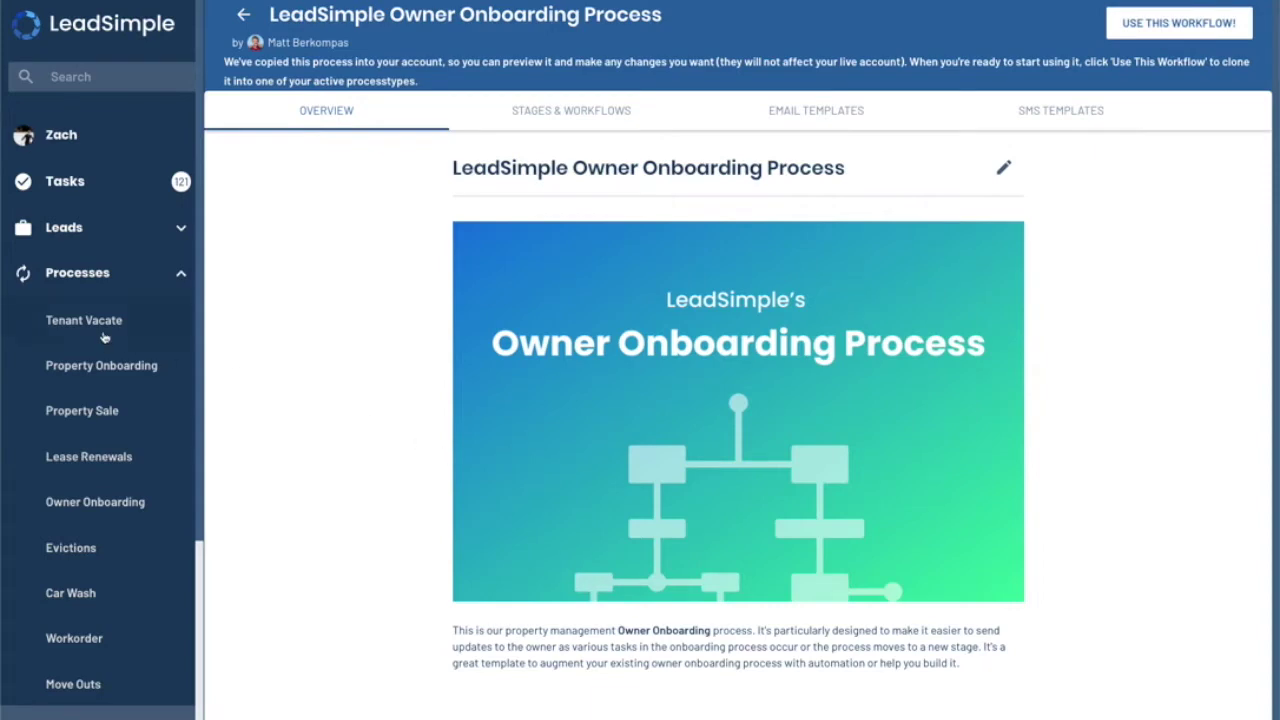
pyautogui.click(1180, 29)
pyautogui.click(398, 264)
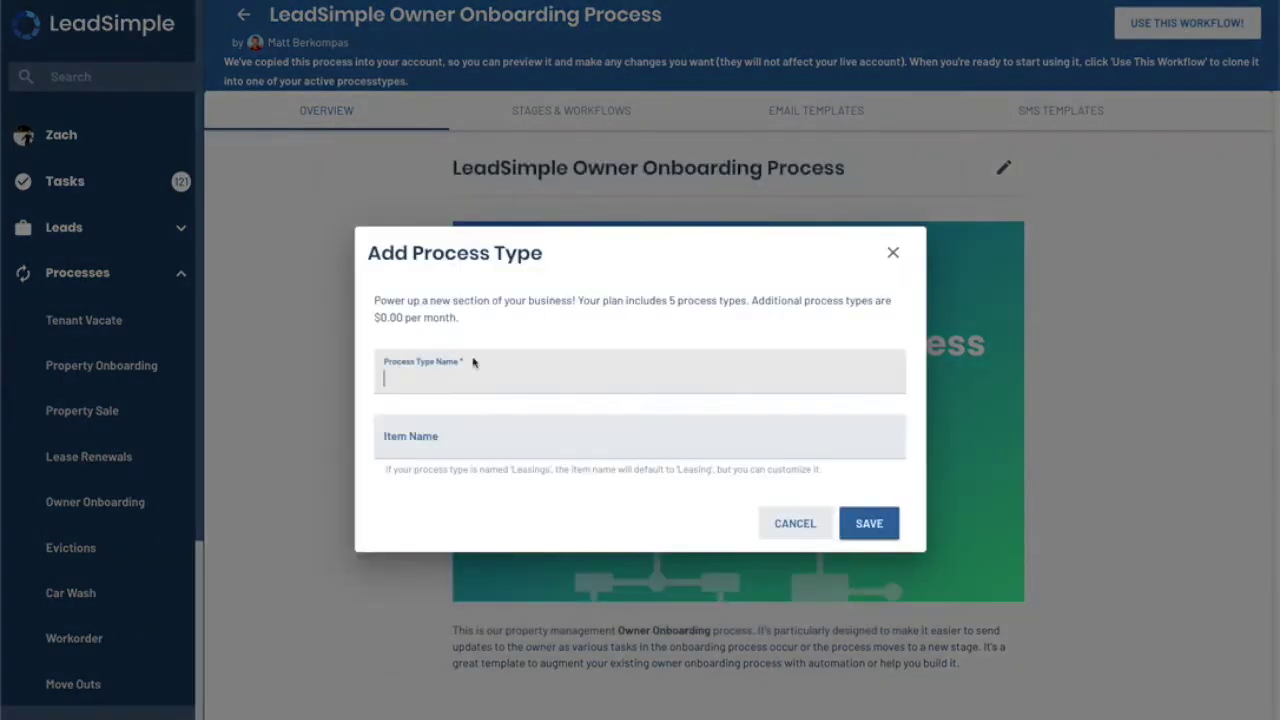
pyautogui.click(811, 538)
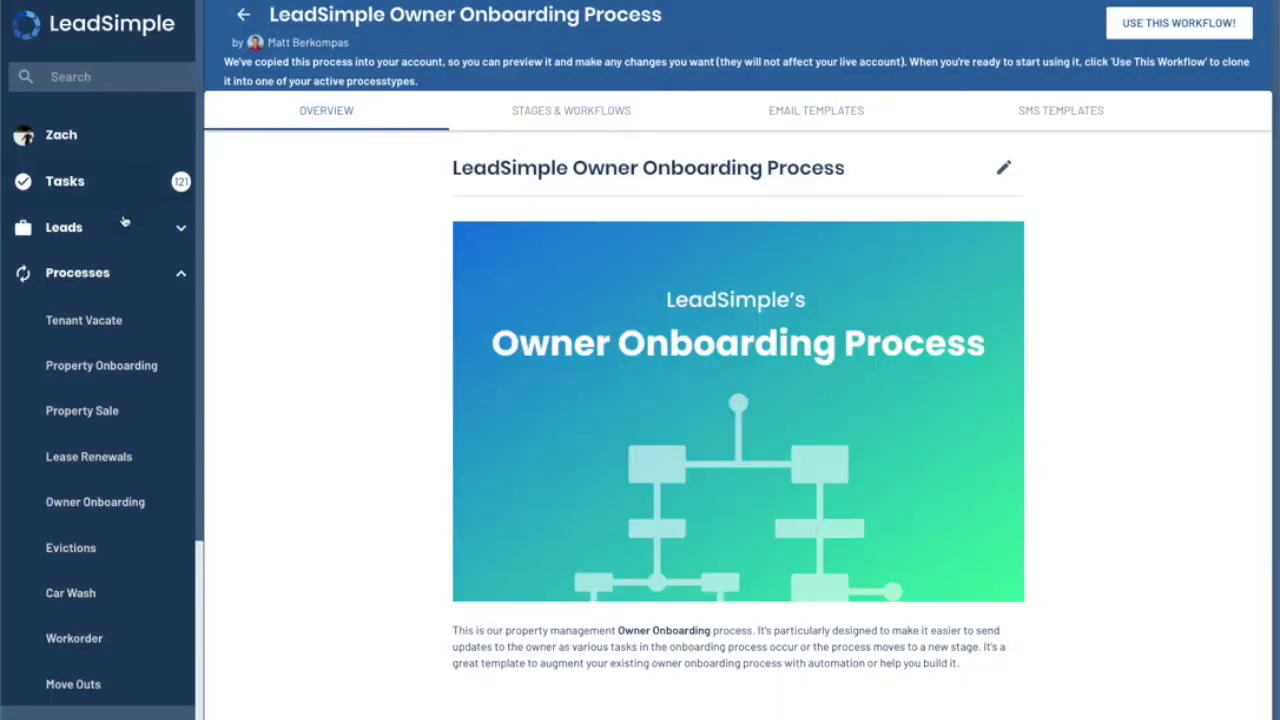
pyautogui.click(108, 276)
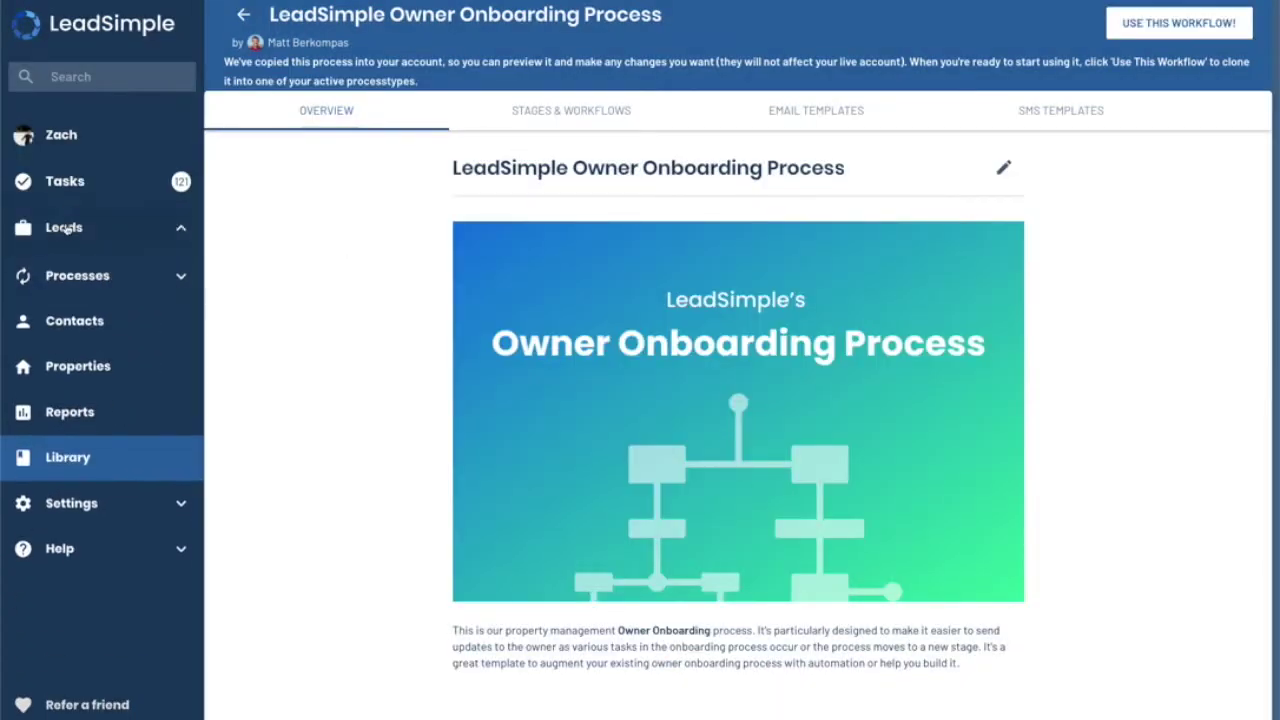
# Open the Owners pipeline settings and its New Client stage workflow
pyautogui.click(70, 225)
pyautogui.click(63, 320)
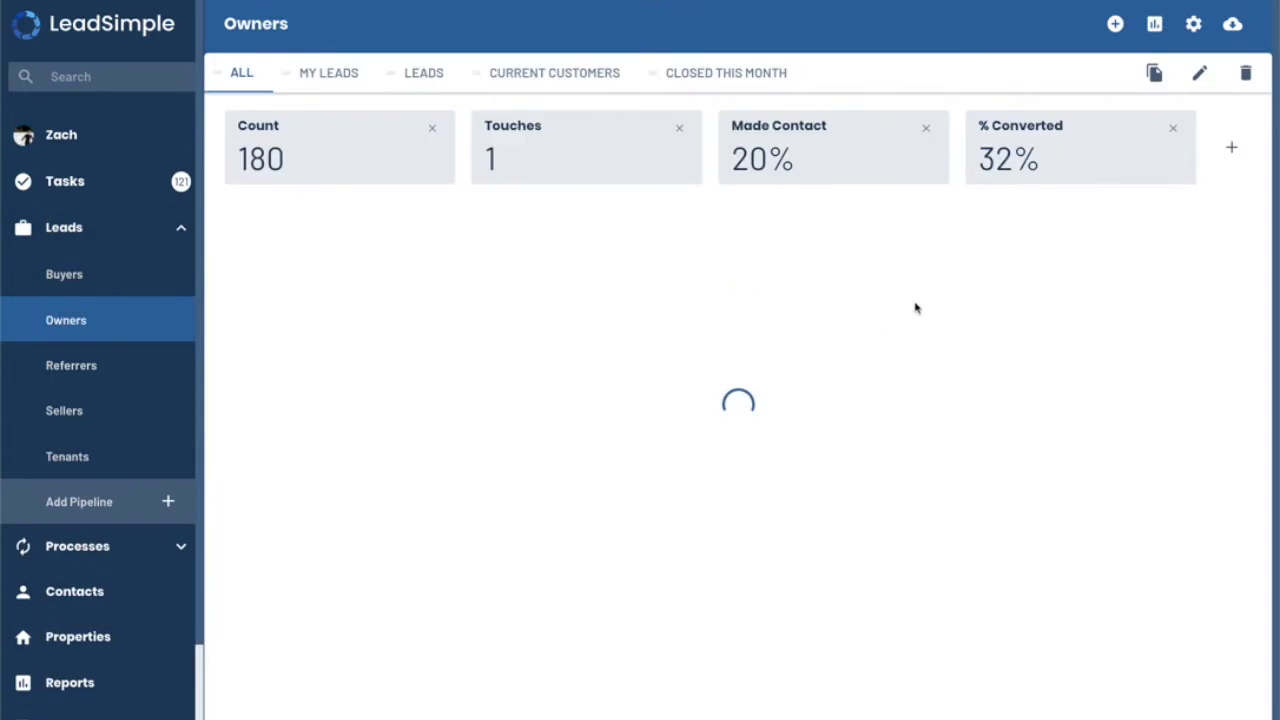
pyautogui.click(1196, 28)
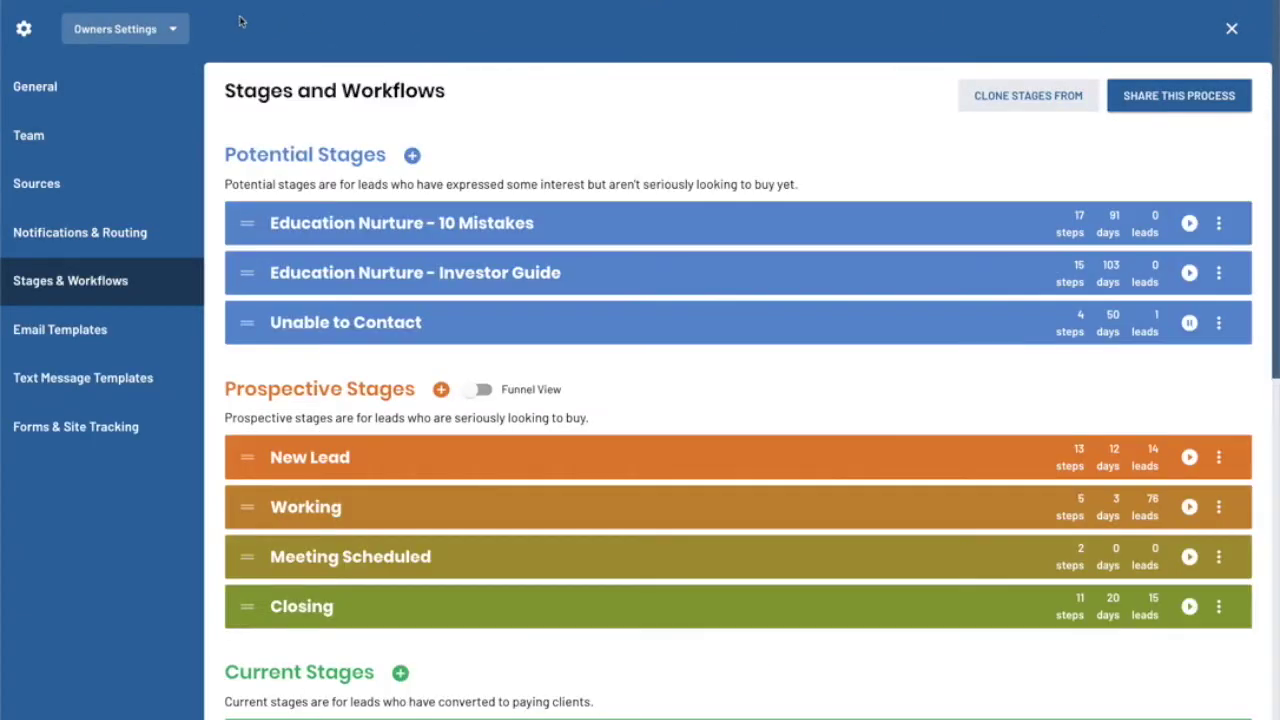
pyautogui.scroll(-3, 263, 291)
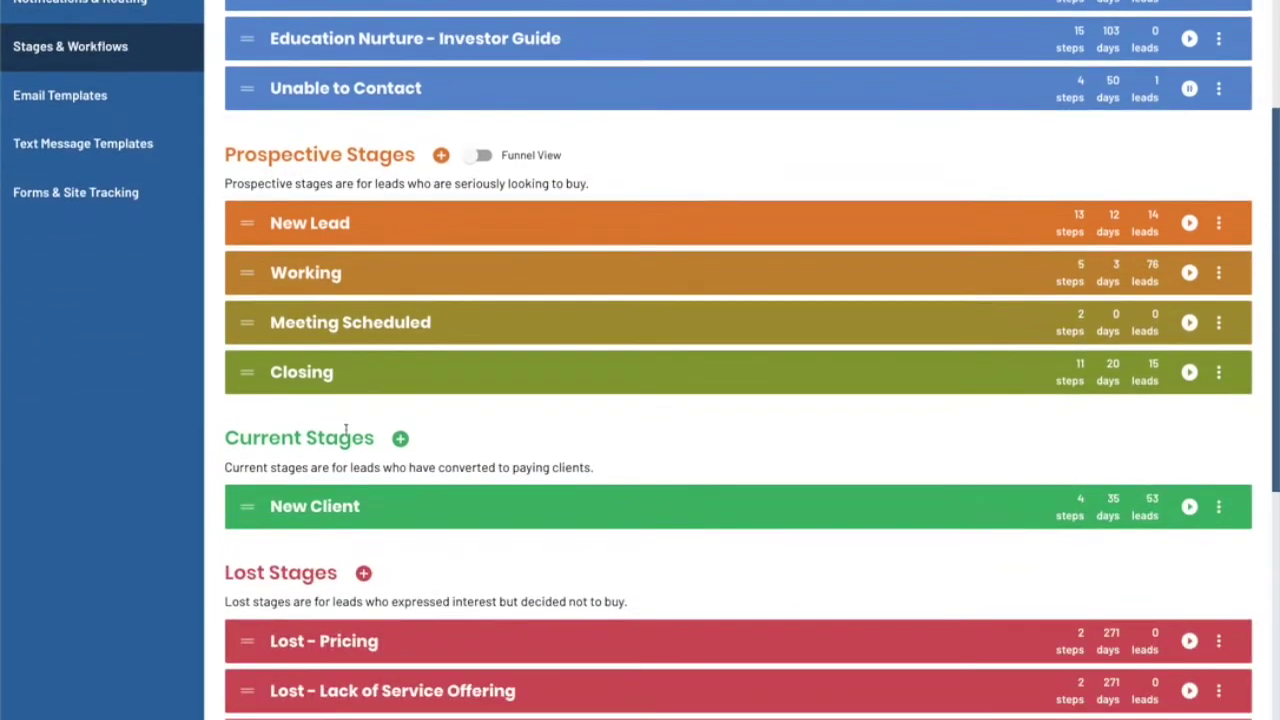
pyautogui.click(309, 513)
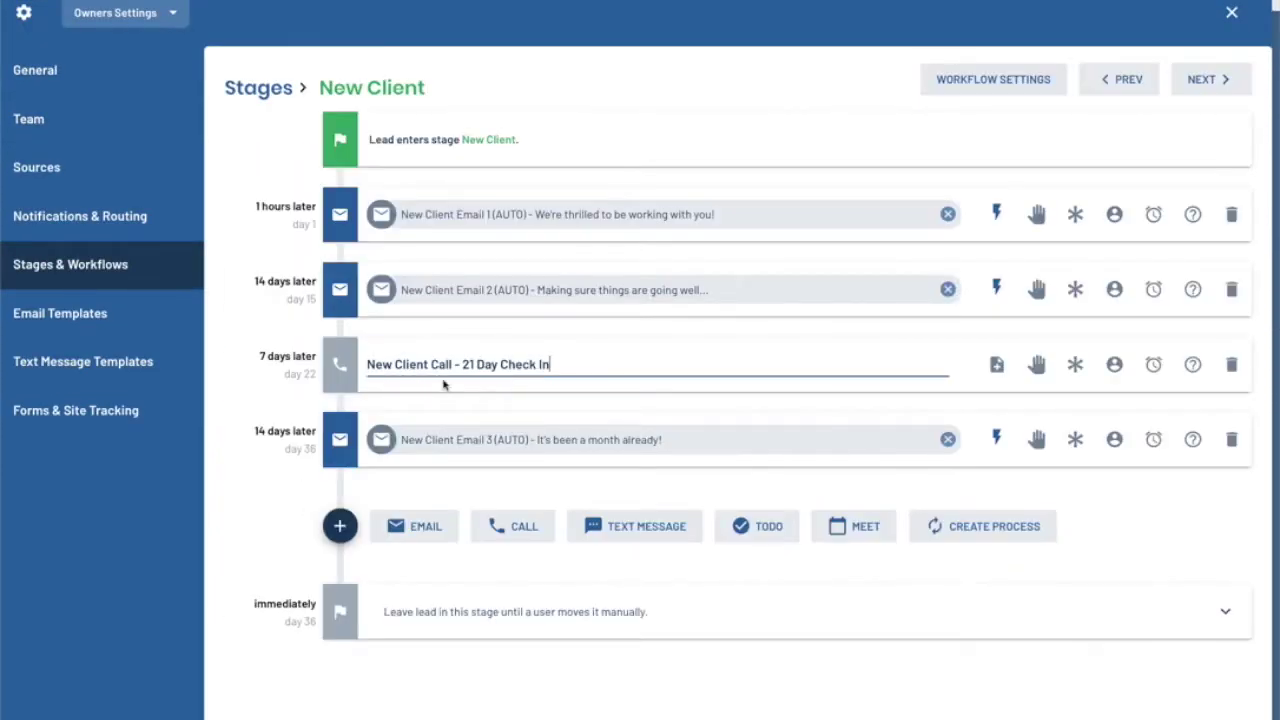
# Add a Start Process step that launches Owner Onboarding immediately
pyautogui.click(1008, 530)
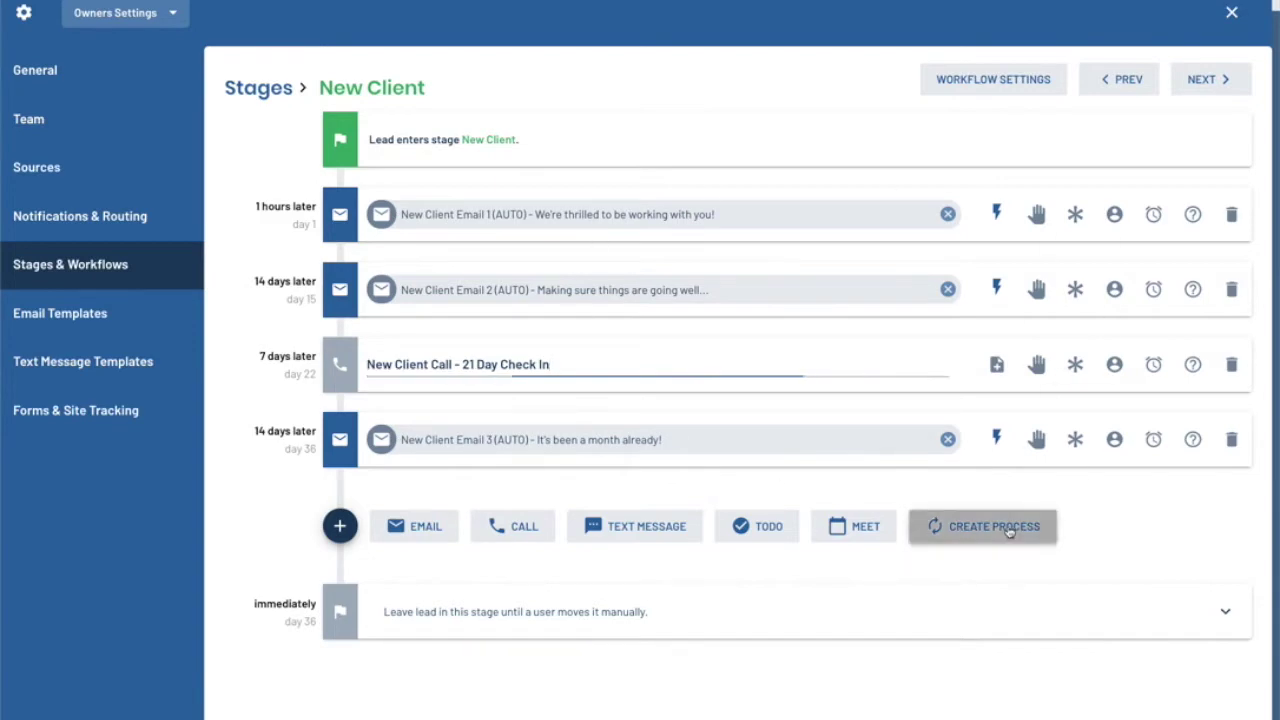
pyautogui.click(997, 505)
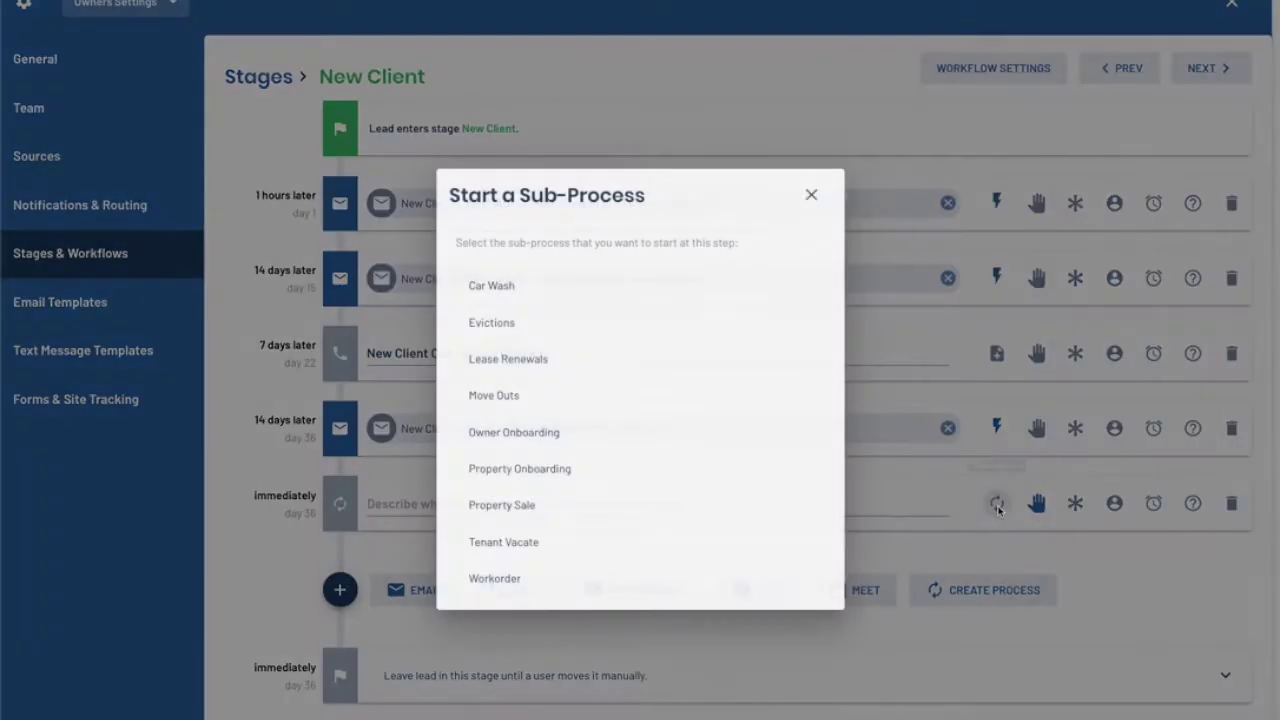
pyautogui.click(483, 431)
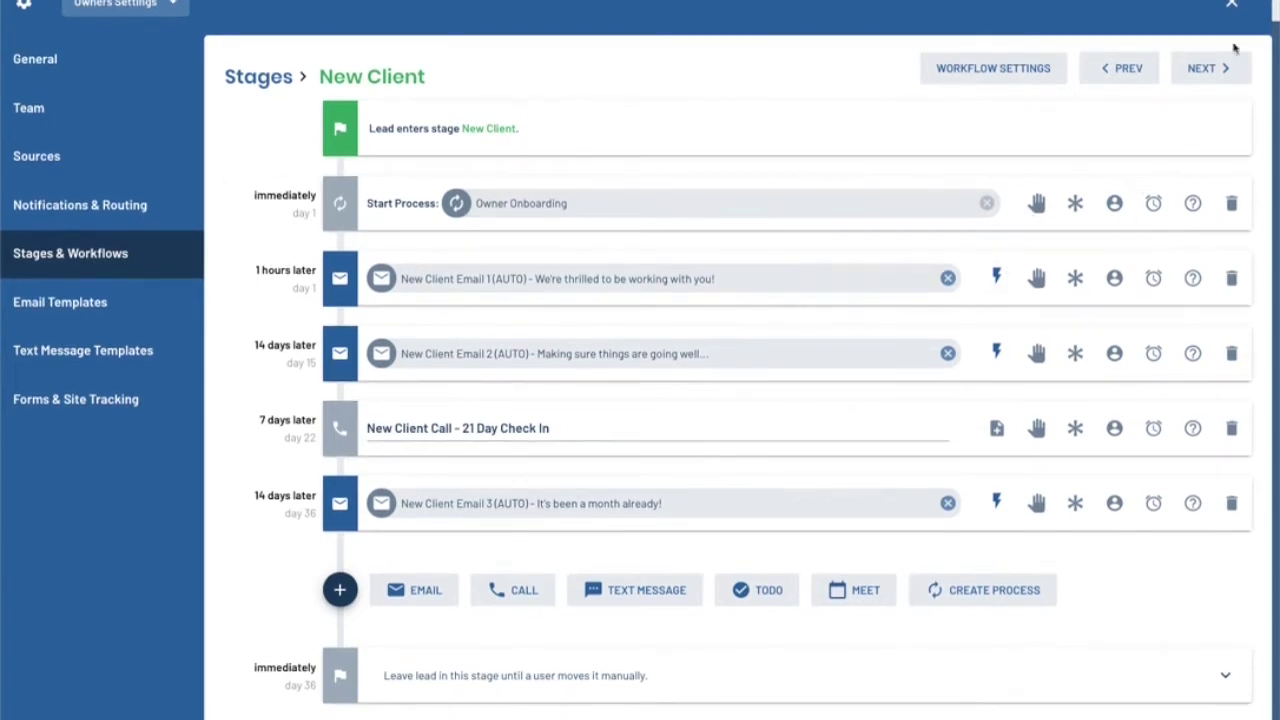
# Move the owner lead last touched 18 days ago to New Client and start its onboarding process
pyautogui.click(1232, 4)
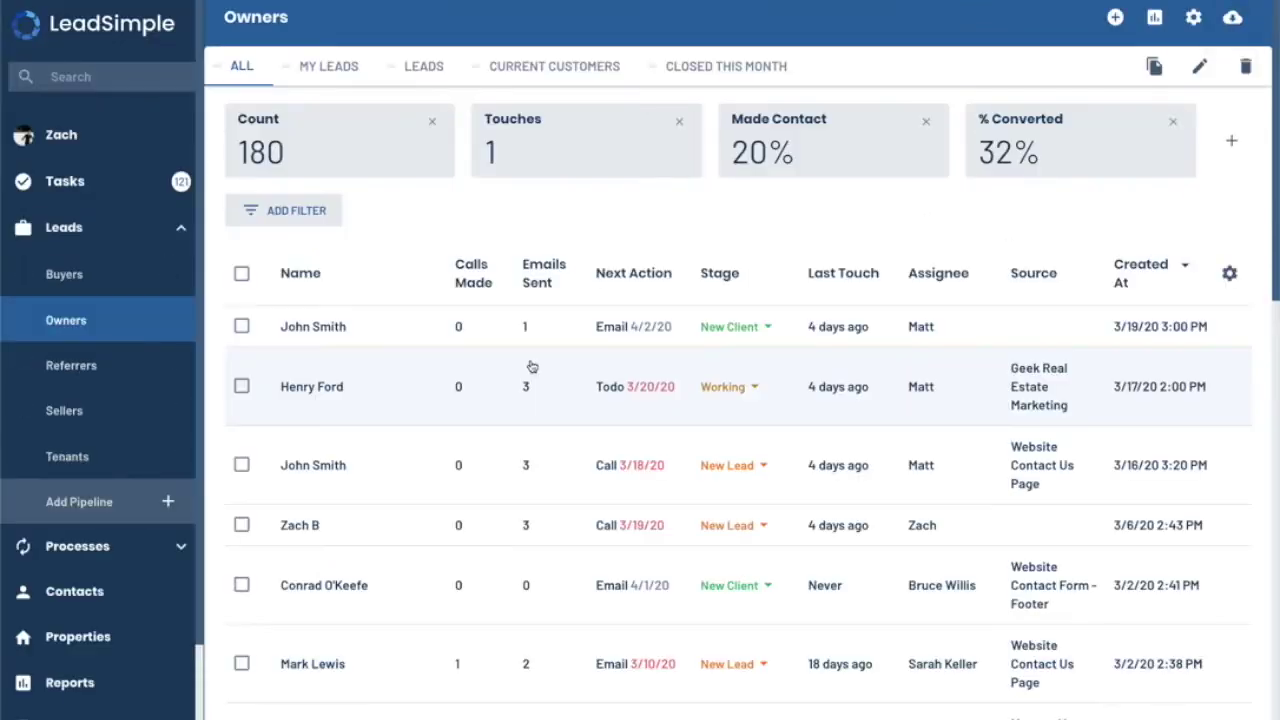
pyautogui.scroll(-3, 437, 503)
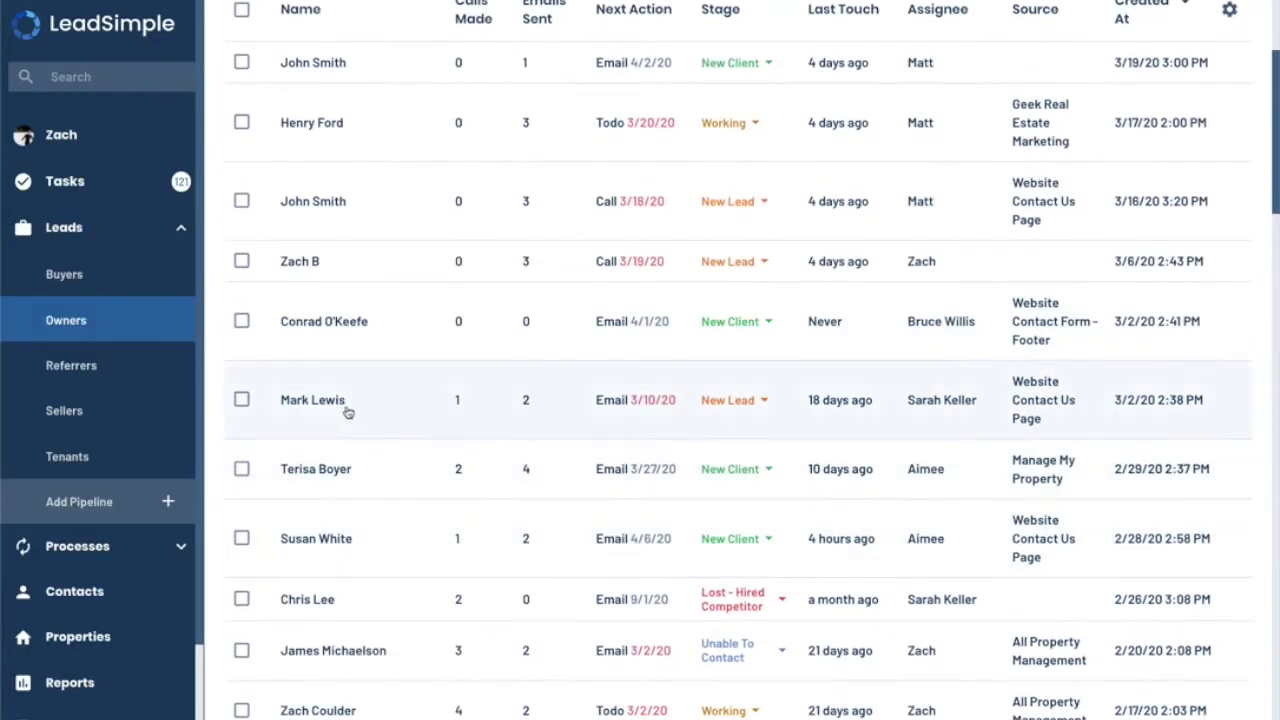
pyautogui.click(347, 410)
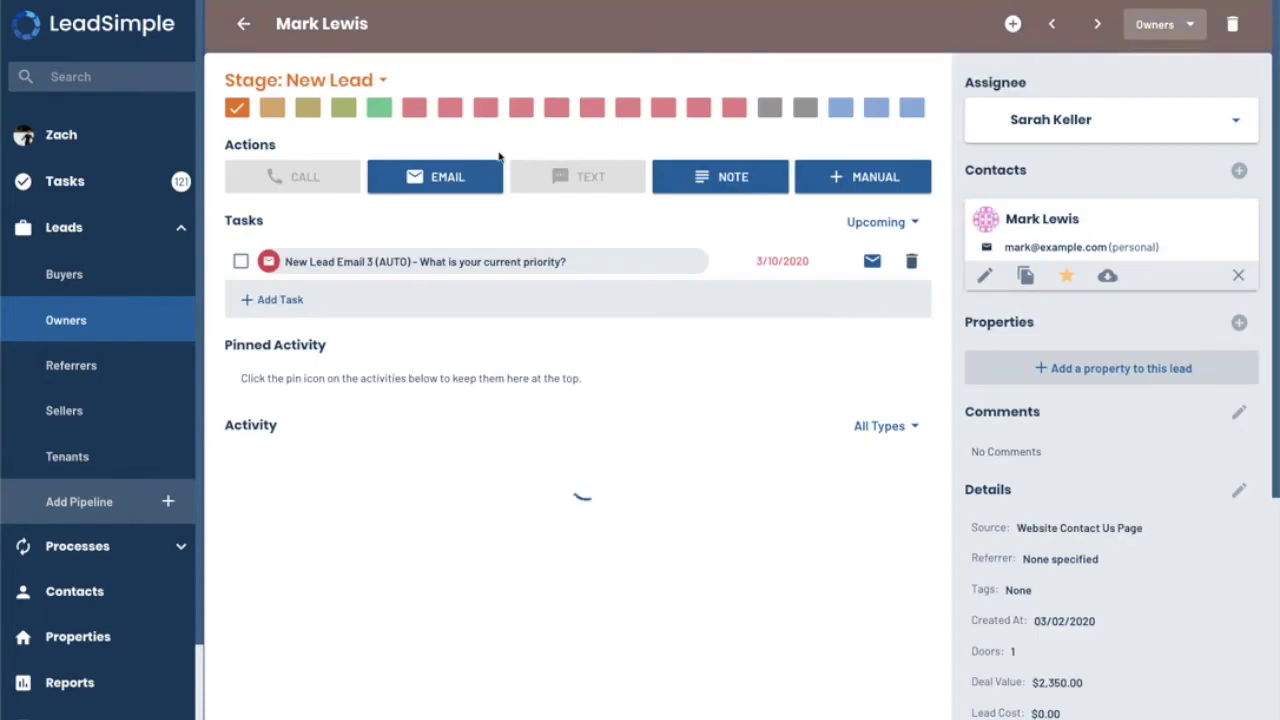
pyautogui.click(378, 112)
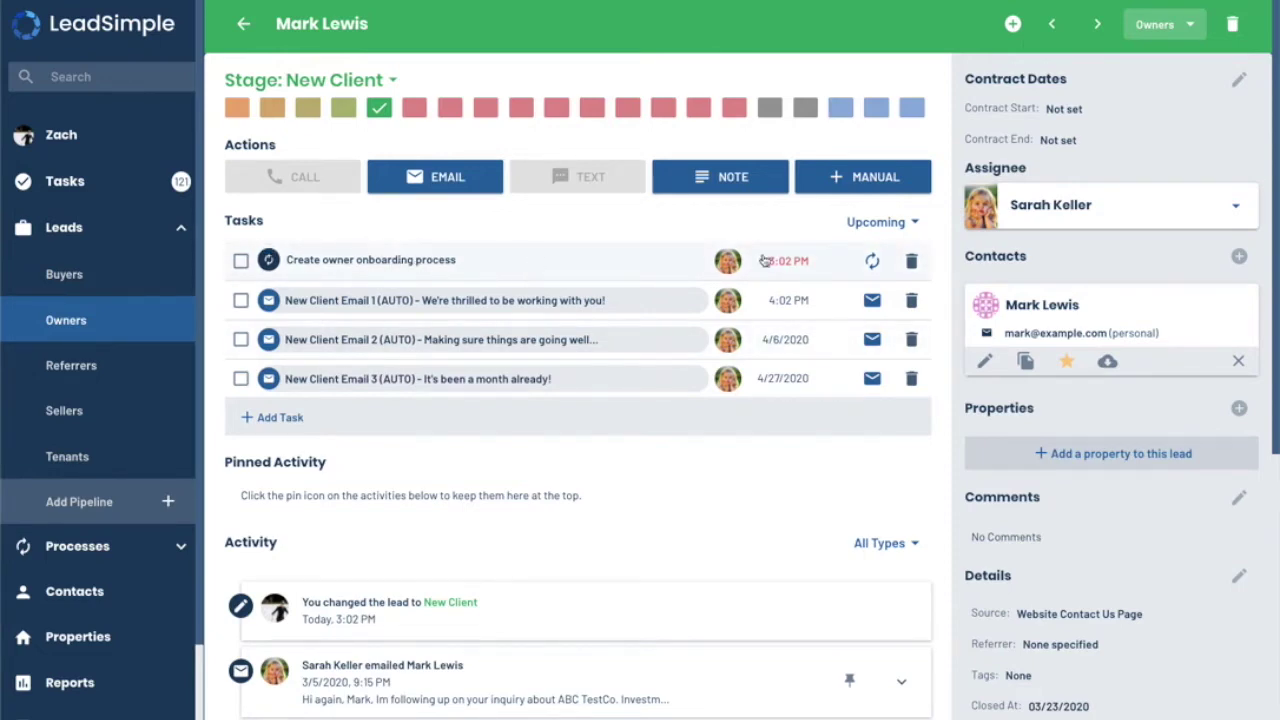
pyautogui.click(874, 261)
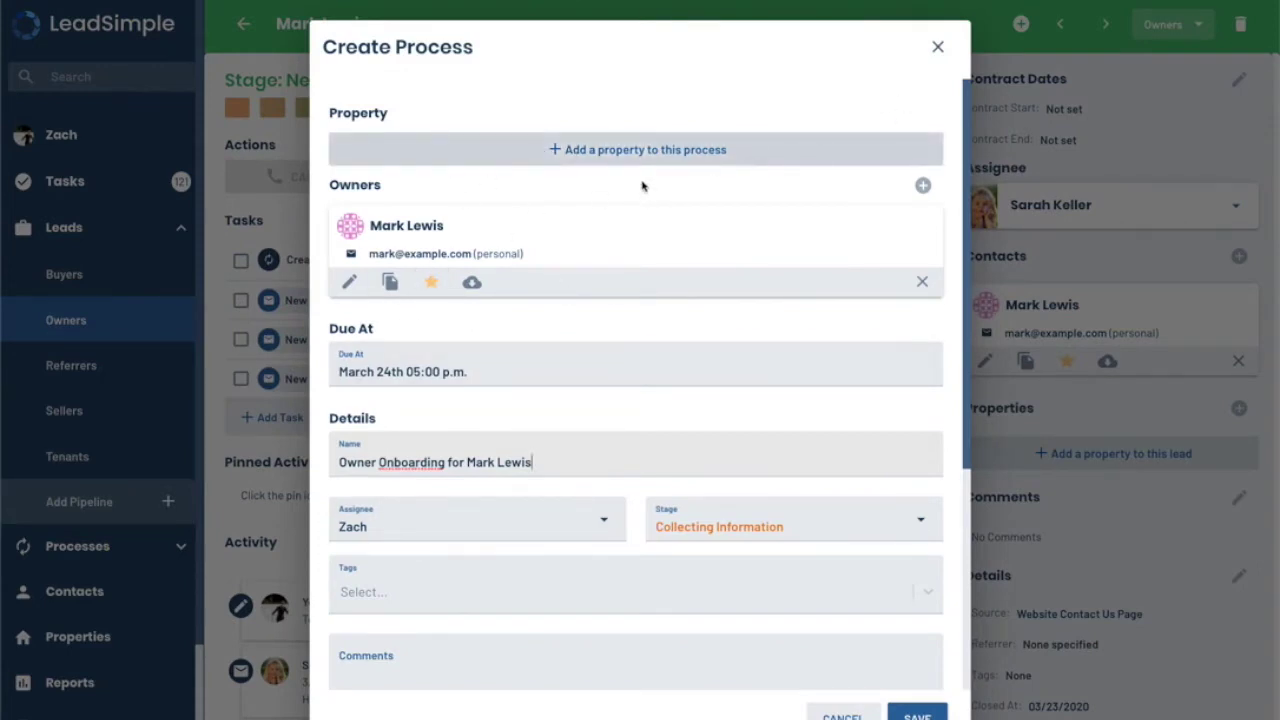
# Attach the property 89448 Kirlin Mountains to the new process
pyautogui.click(566, 150)
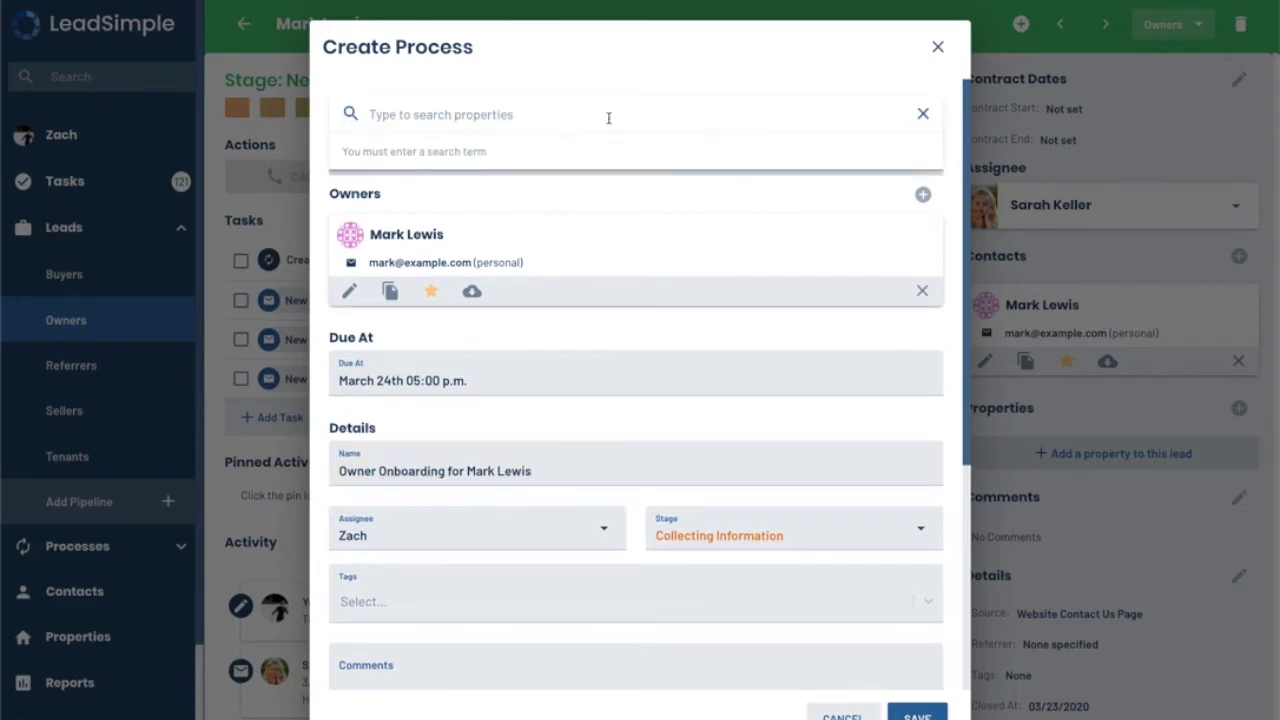
pyautogui.write('5')
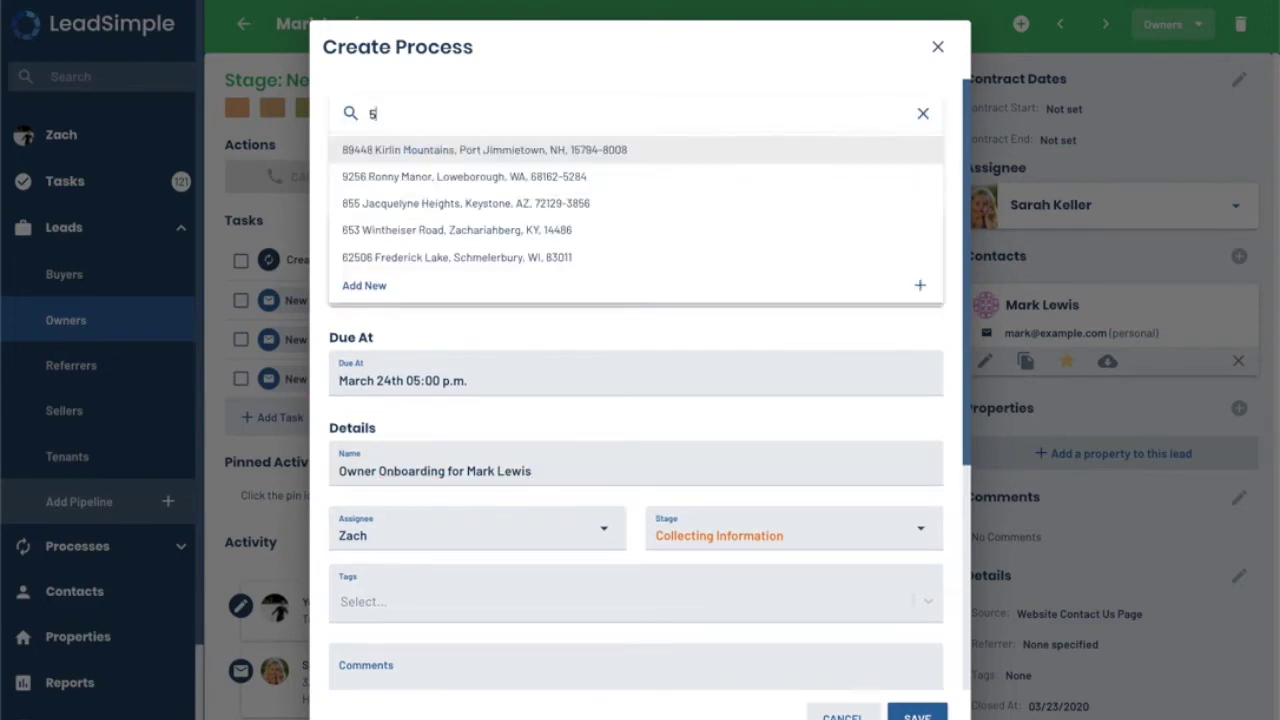
pyautogui.click(597, 151)
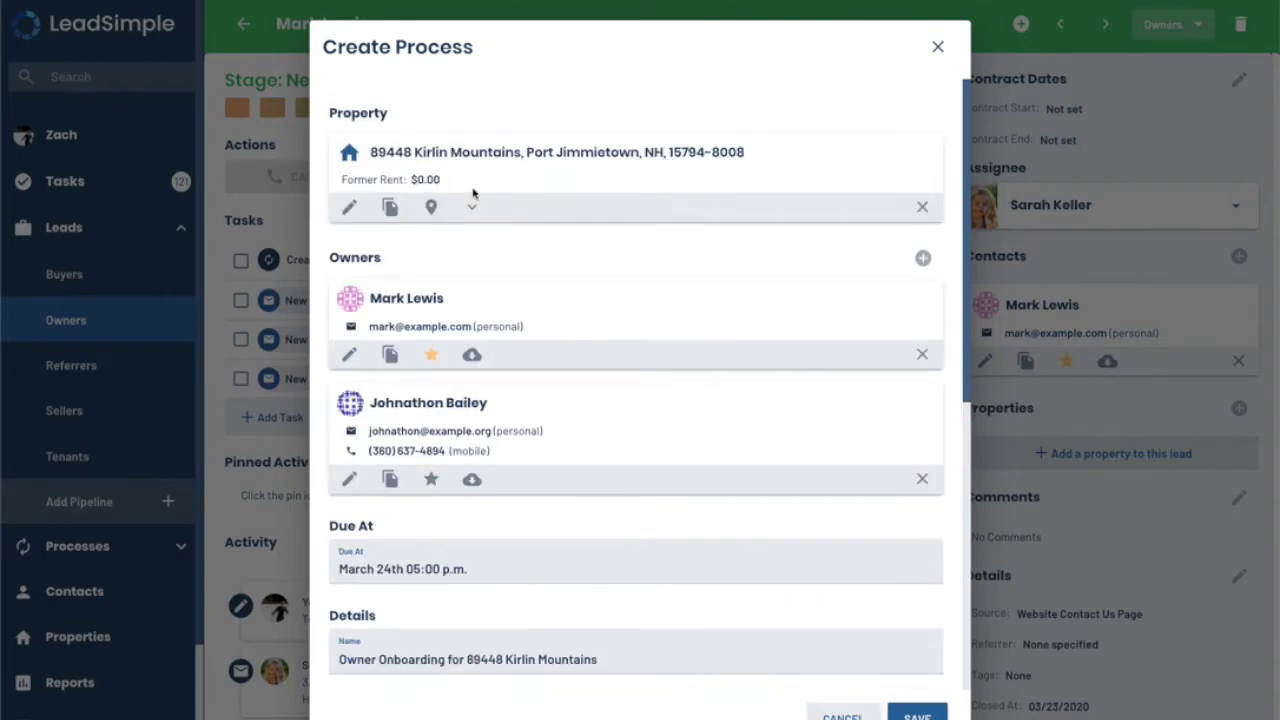
# Set the process's Due At date to March 31
pyautogui.scroll(-1, 547, 366)
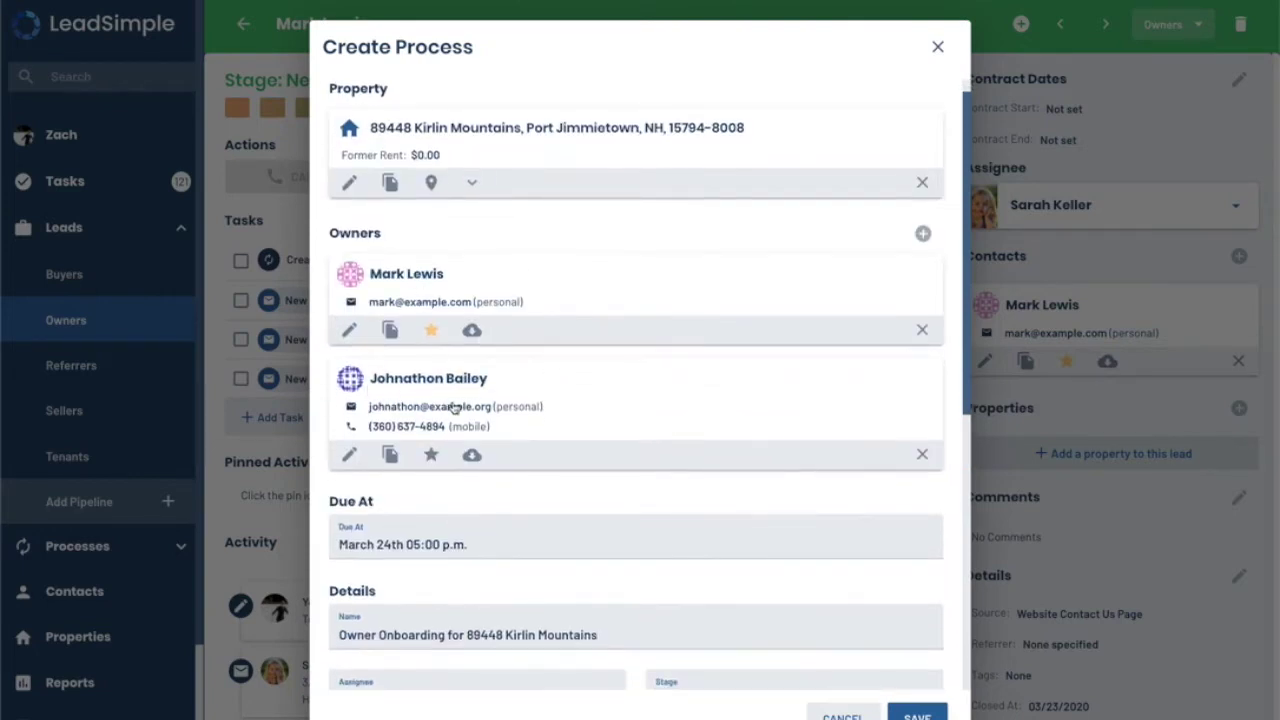
pyautogui.scroll(-2, 452, 406)
pyautogui.scroll(-1, 452, 406)
pyautogui.scroll(-3, 602, 240)
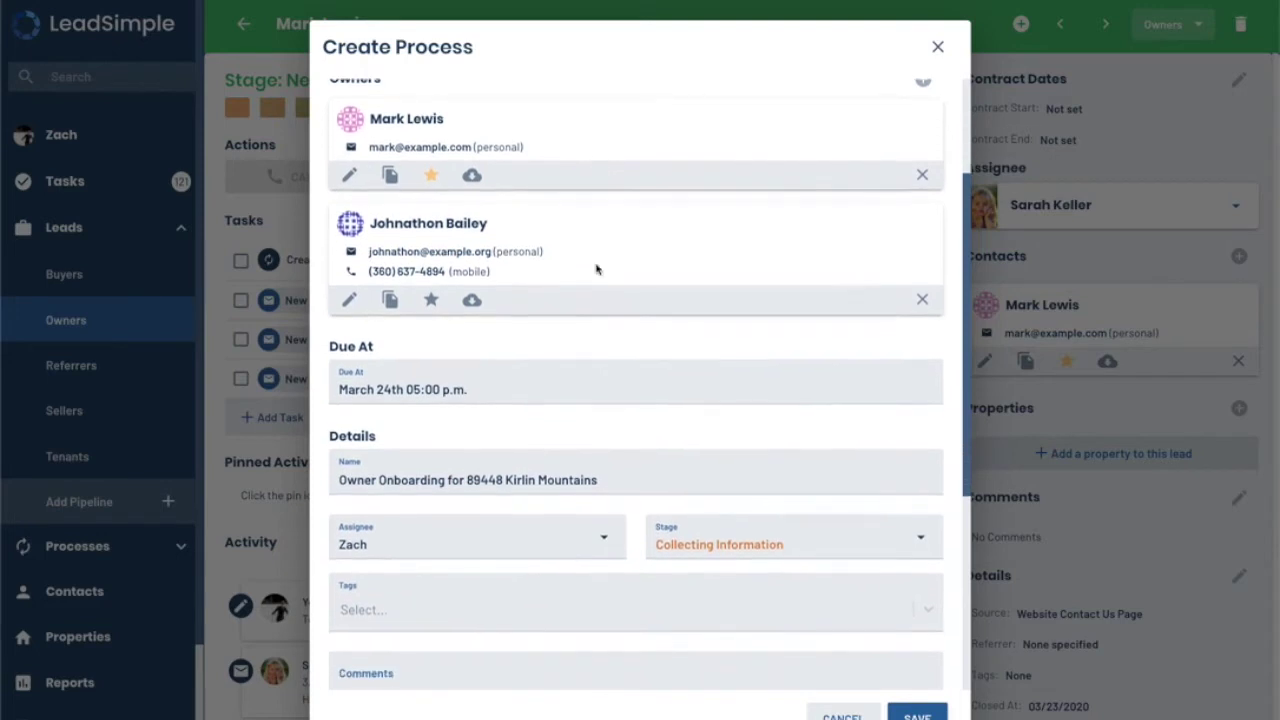
pyautogui.scroll(-4, 509, 363)
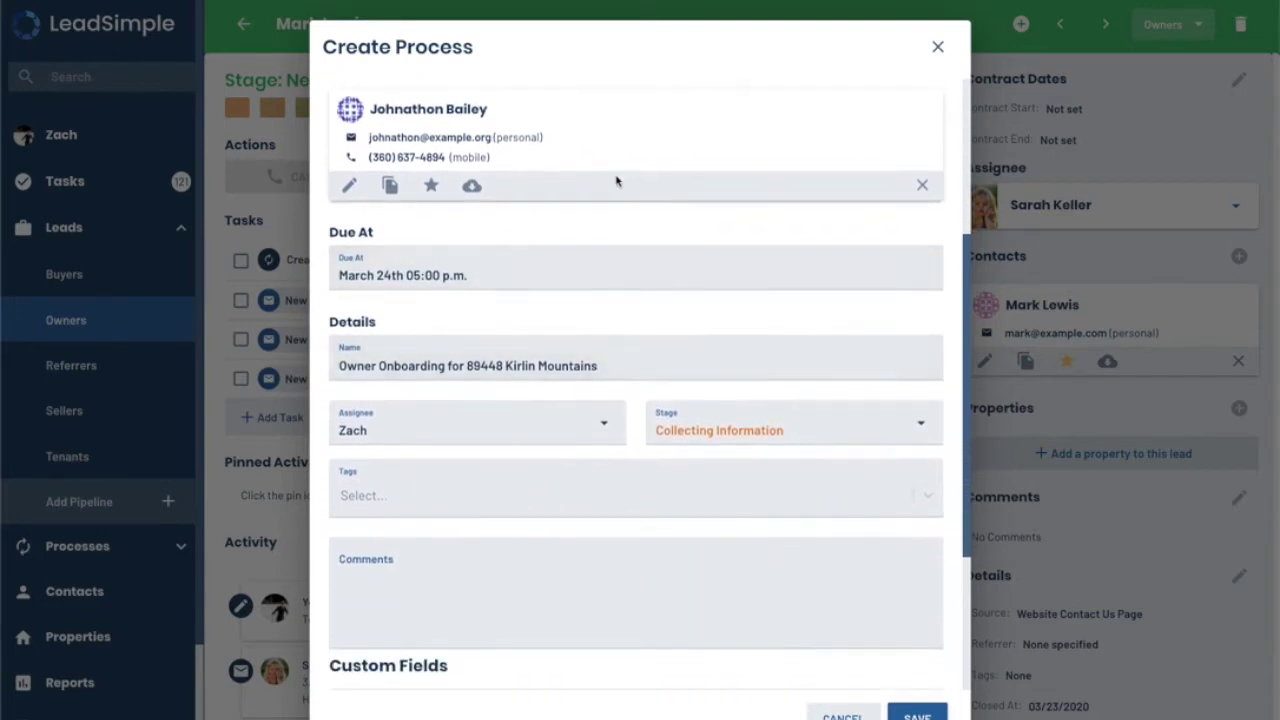
pyautogui.scroll(-3, 597, 196)
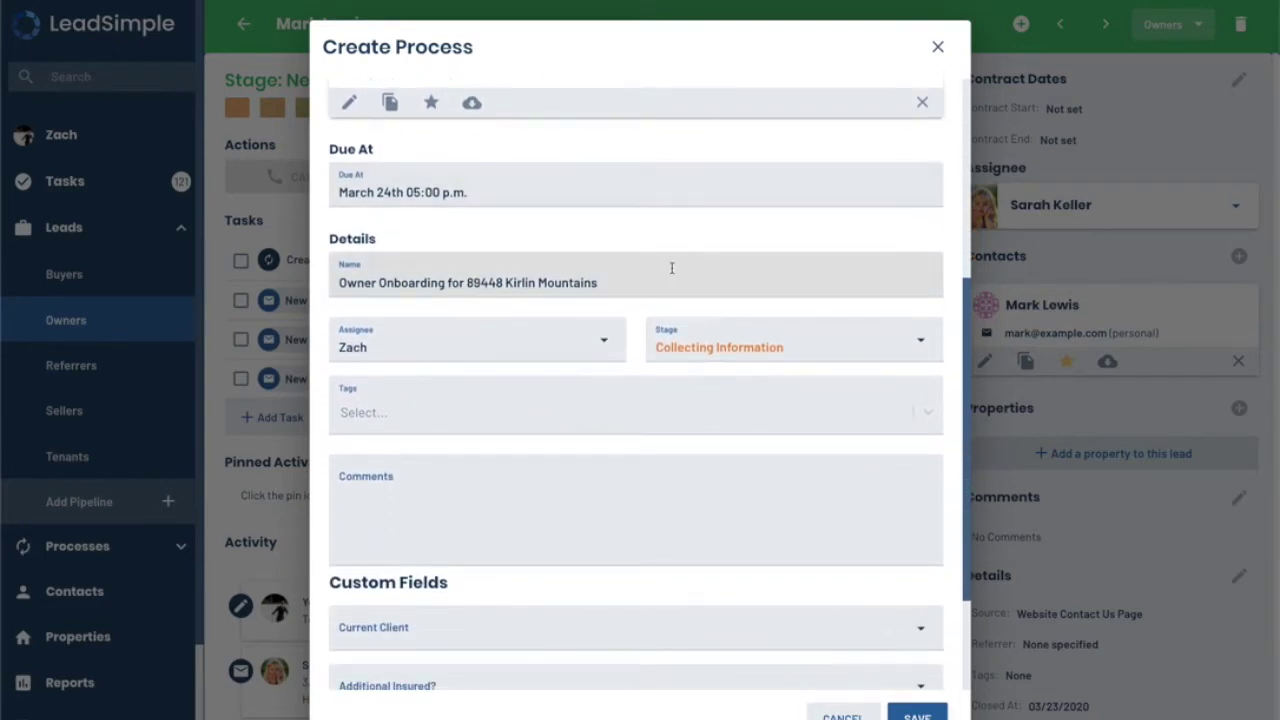
pyautogui.scroll(-2, 597, 272)
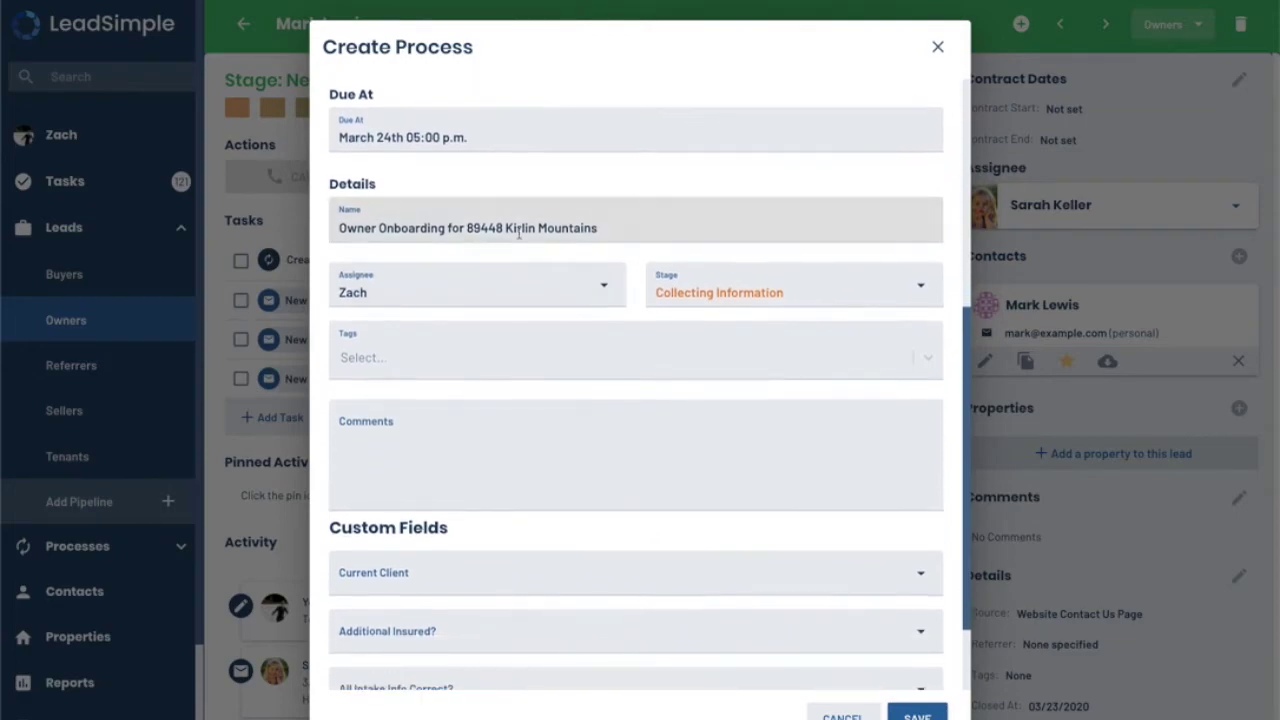
pyautogui.scroll(4, 449, 278)
pyautogui.click(449, 276)
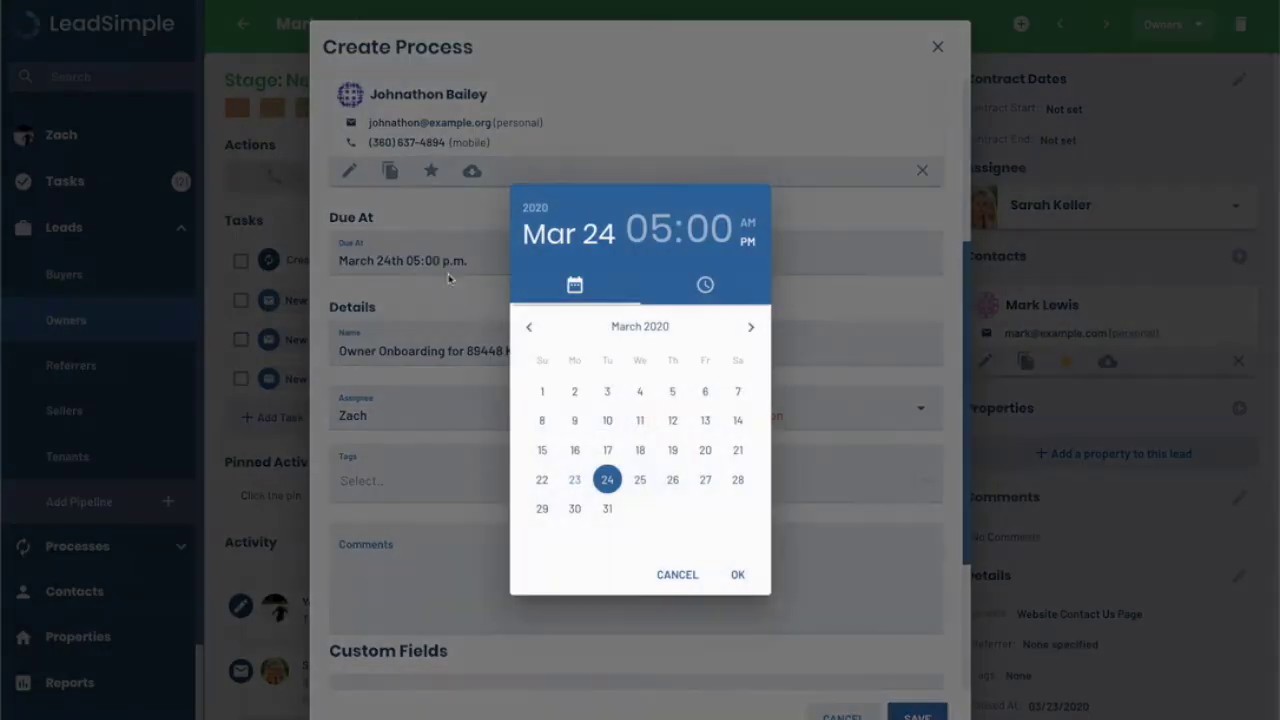
pyautogui.click(606, 509)
pyautogui.click(740, 576)
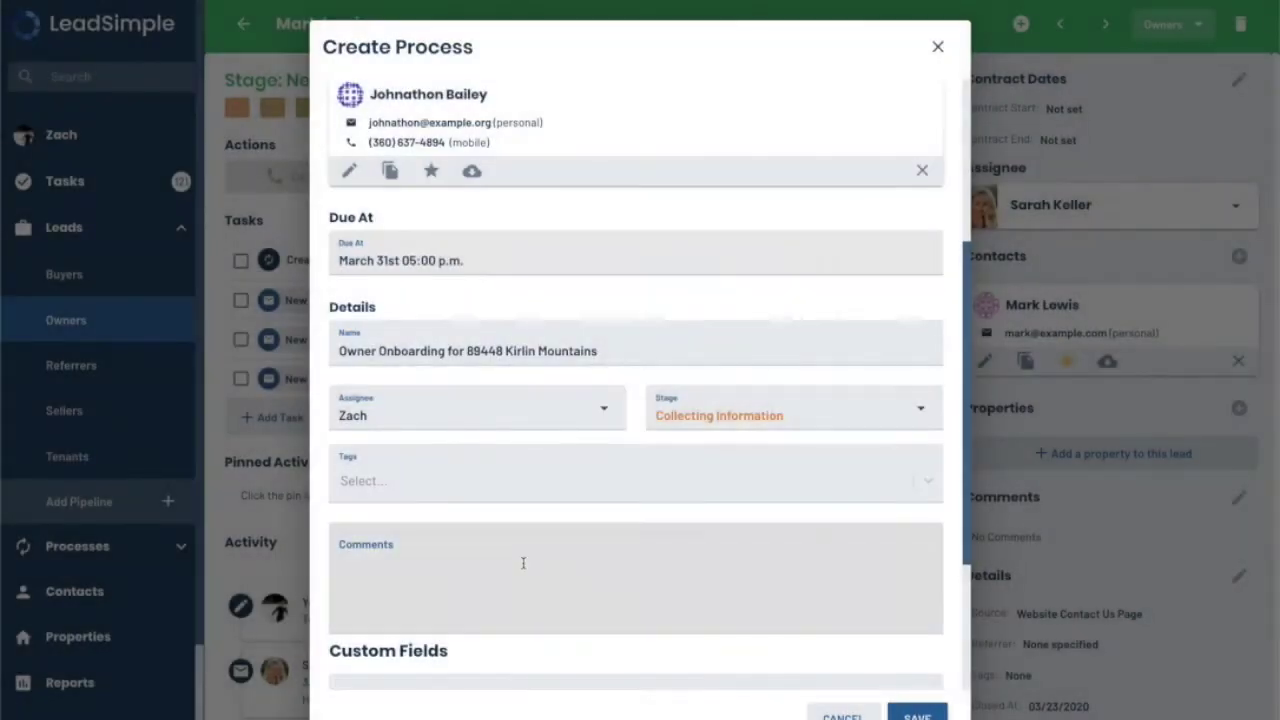
# Set Current Client to No and save the Owner Onboarding process
pyautogui.scroll(-2, 437, 459)
pyautogui.scroll(-3, 614, 540)
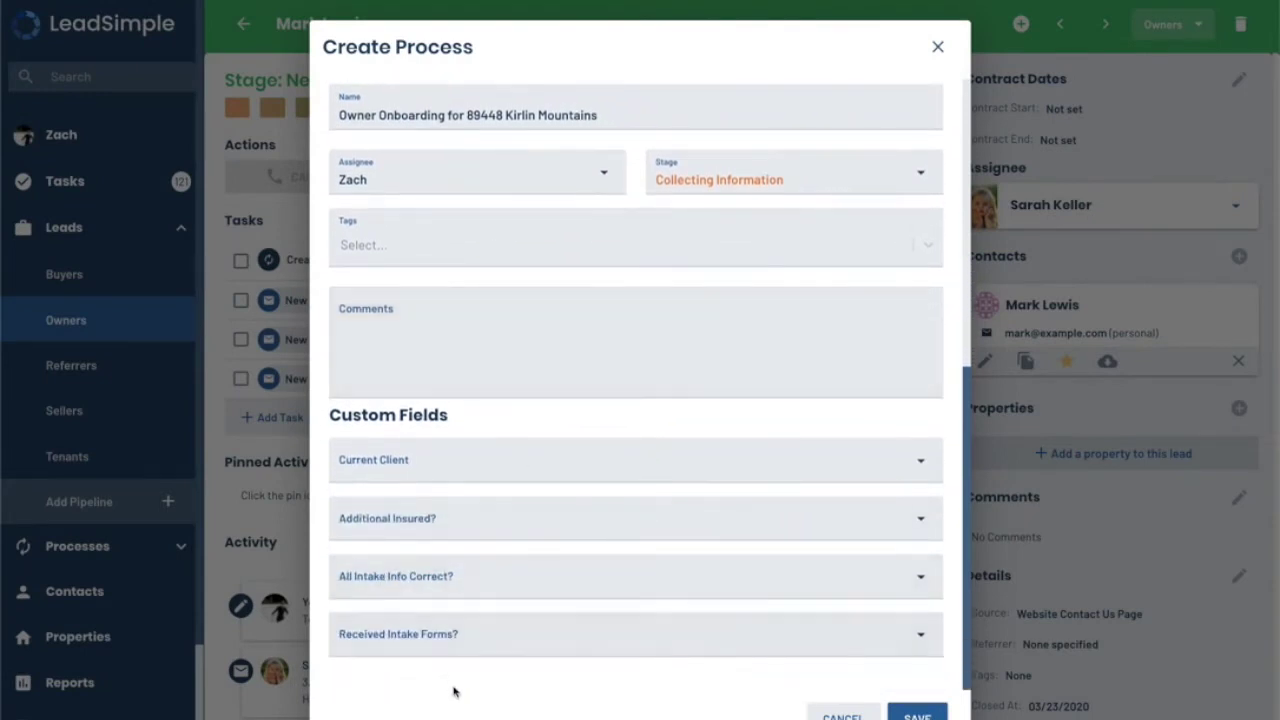
pyautogui.click(478, 458)
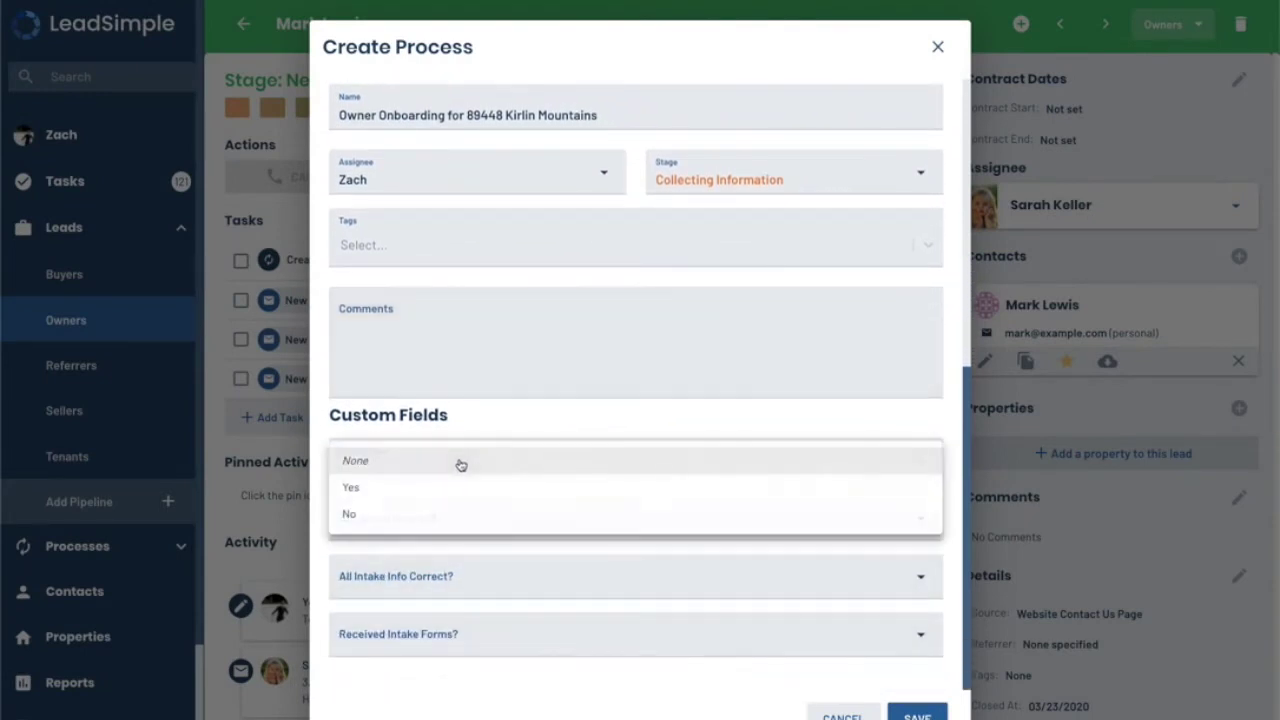
pyautogui.click(350, 514)
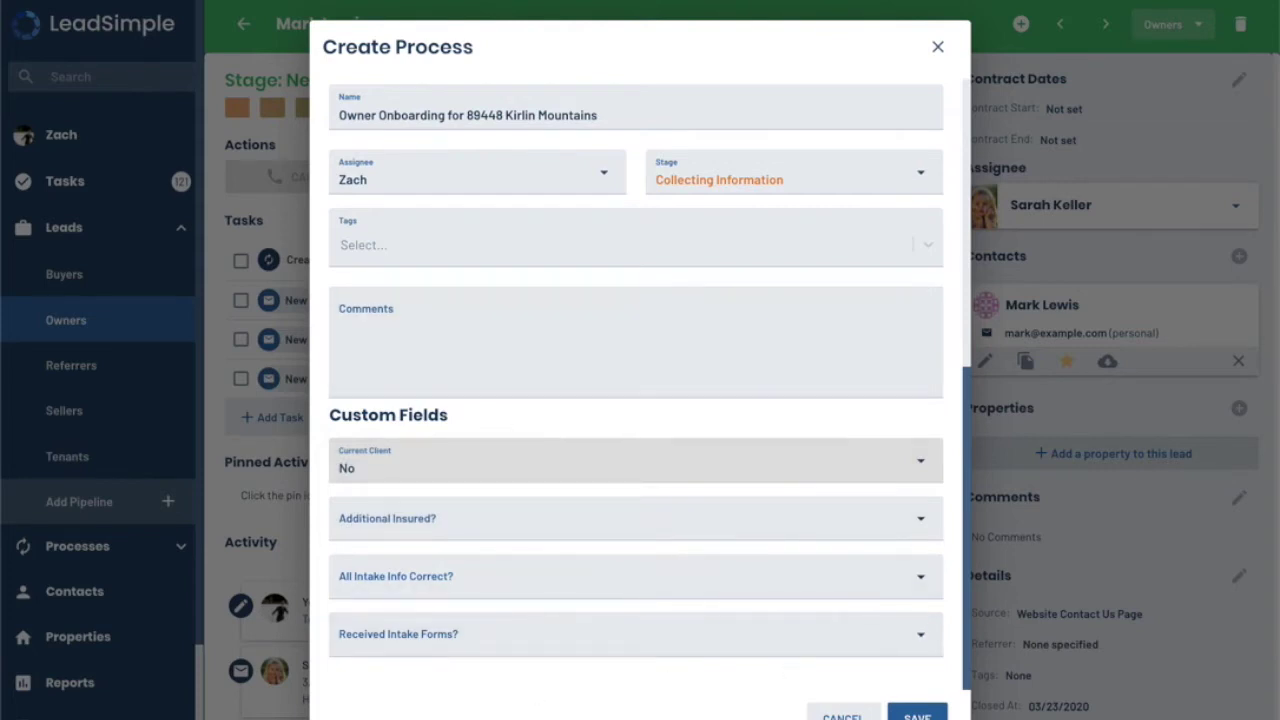
pyautogui.click(910, 715)
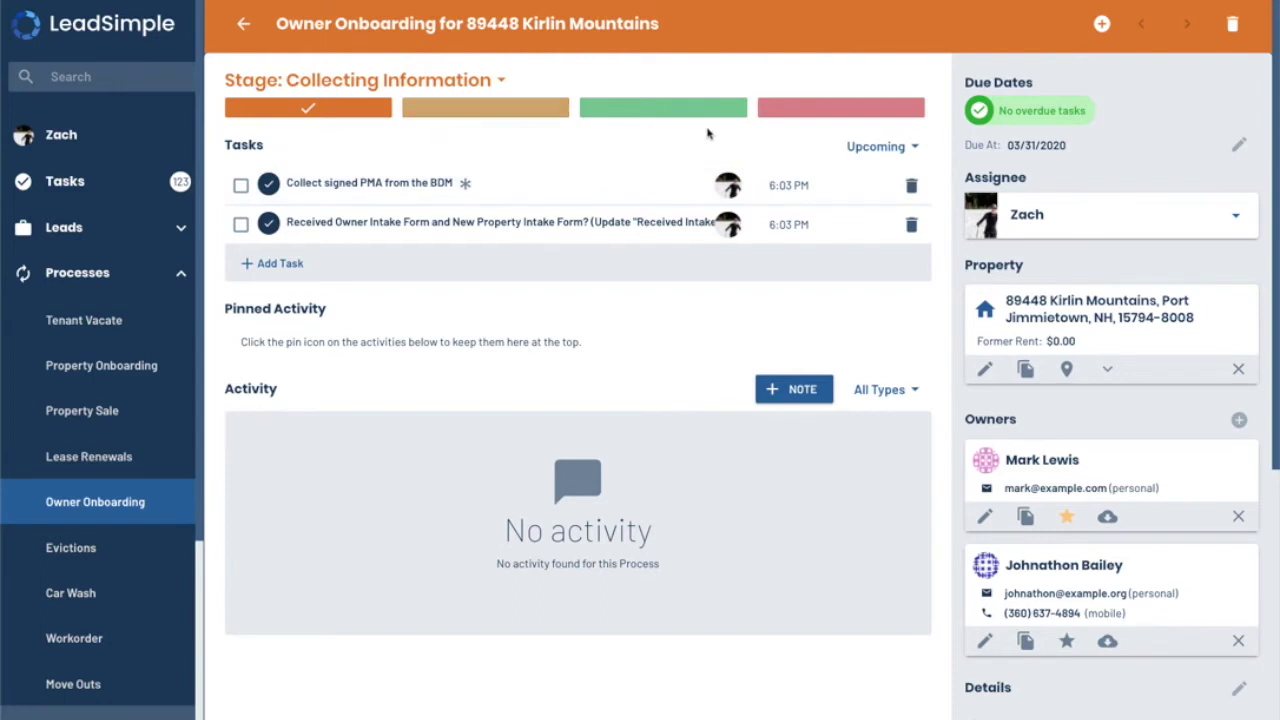
# Review the process's four stages in the Stage list, leaving it in Collecting Information
pyautogui.click(360, 88)
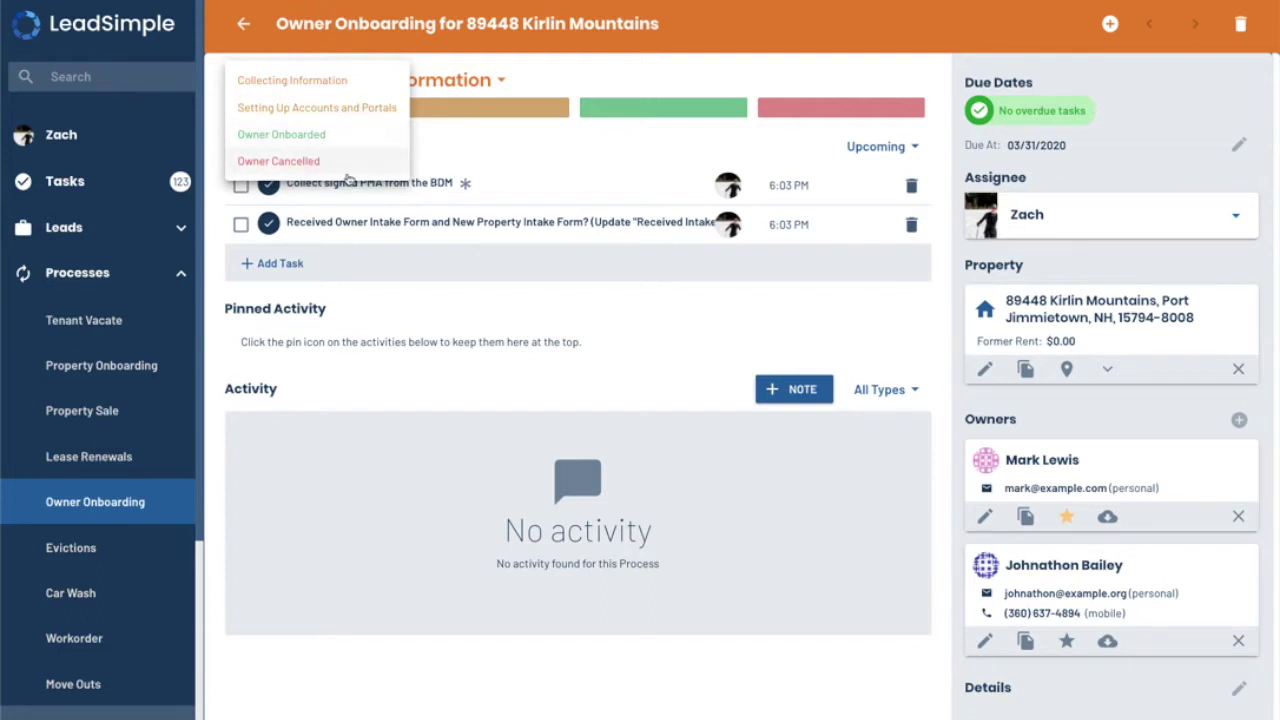
pyautogui.click(520, 171)
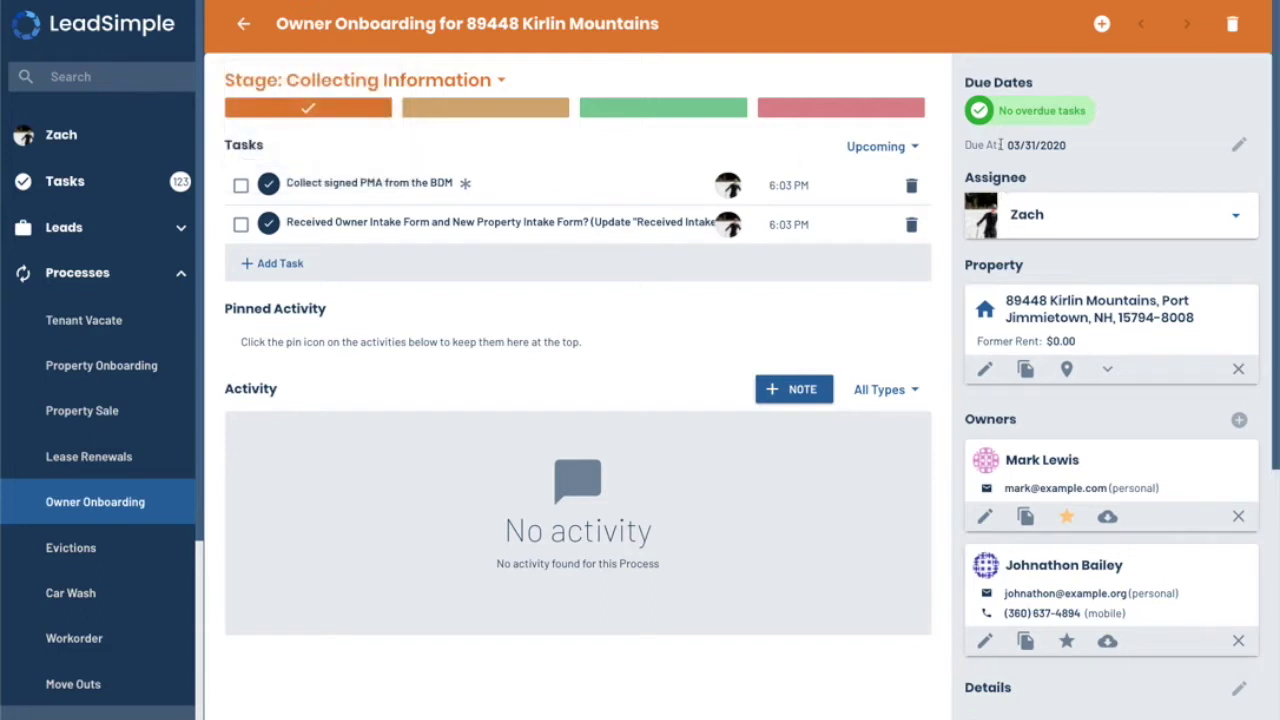
# Complete the signed PMA task and read the intake validation task's instructions
pyautogui.click(240, 187)
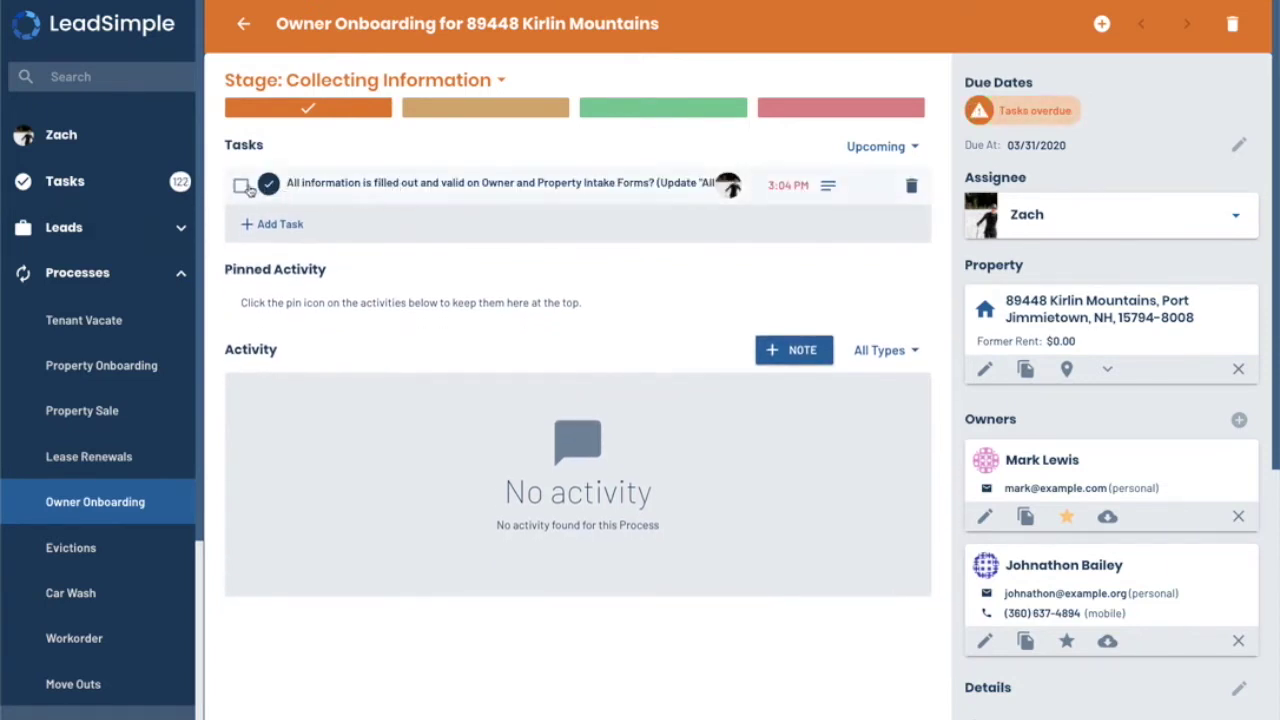
pyautogui.click(822, 188)
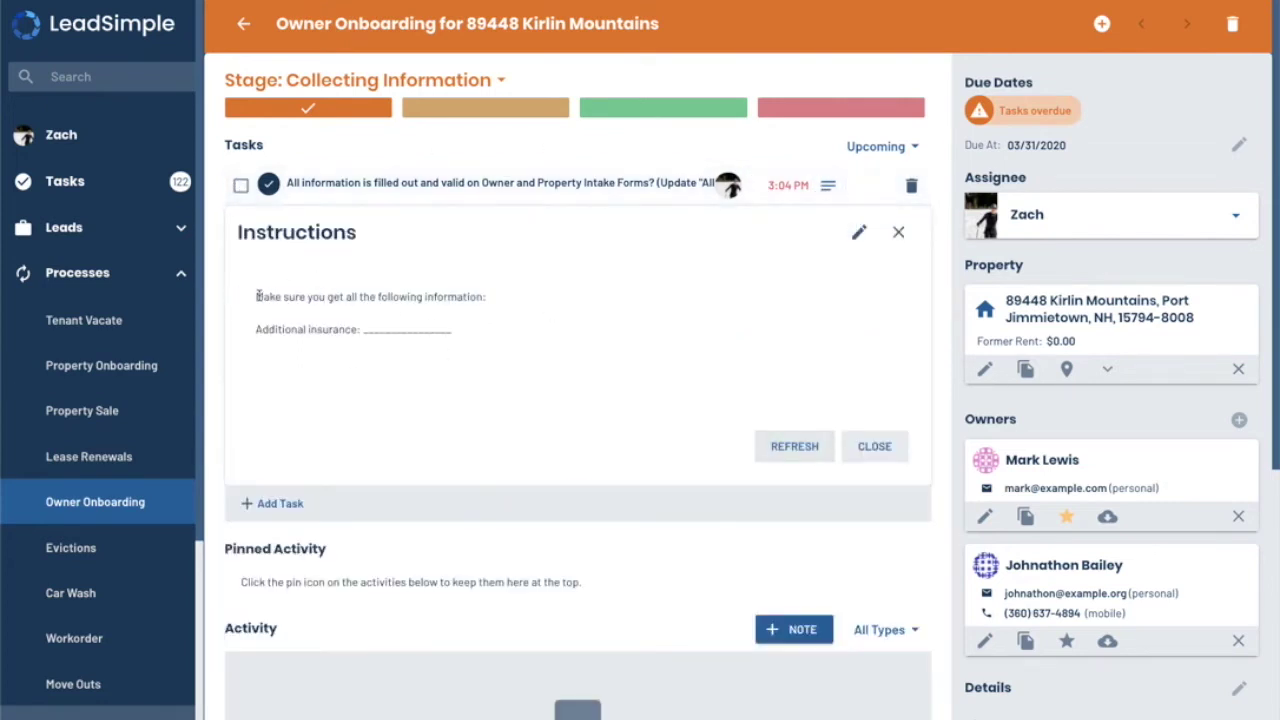
pyautogui.moveTo(258, 296); pyautogui.dragTo(487, 297)
pyautogui.click(428, 313)
pyautogui.moveTo(286, 333); pyautogui.dragTo(316, 333)
pyautogui.click(452, 330)
pyautogui.tripleClick(316, 333)
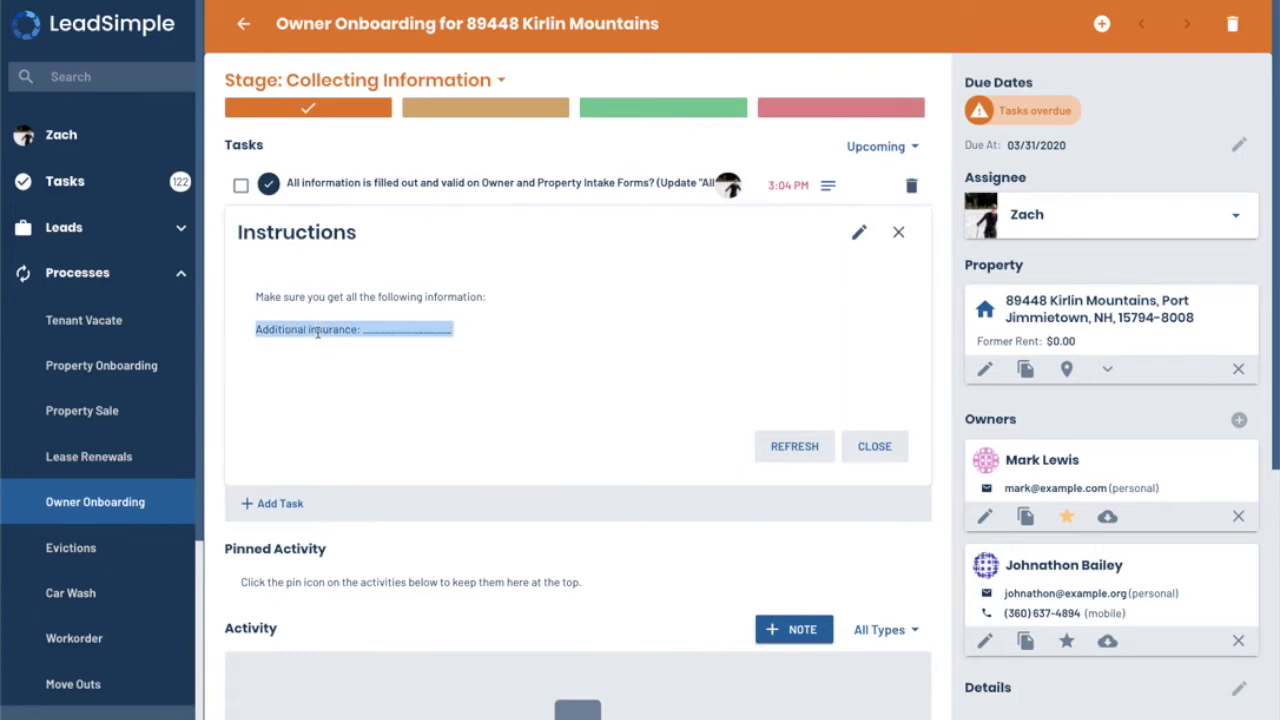
pyautogui.click(471, 343)
pyautogui.scroll(-2, 471, 343)
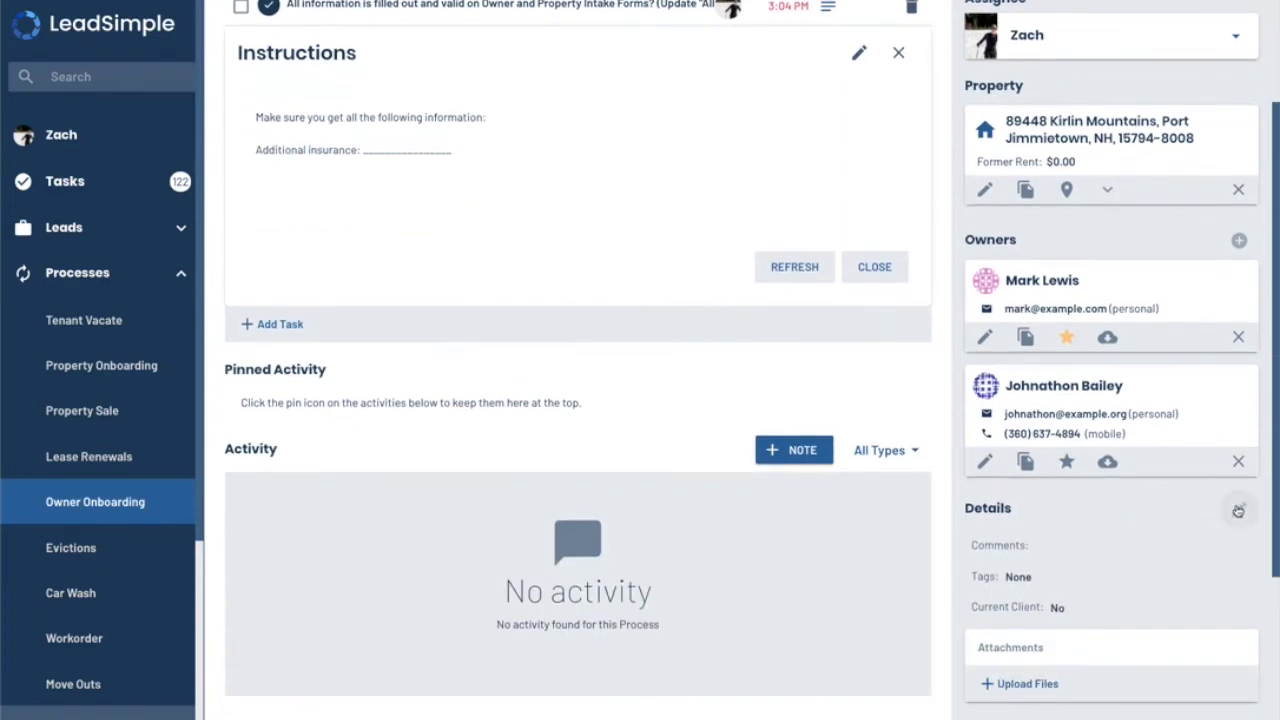
# Set Additional Insured? to Yes, refresh the instructions, and complete the intake validation task
pyautogui.click(1238, 509)
pyautogui.click(588, 445)
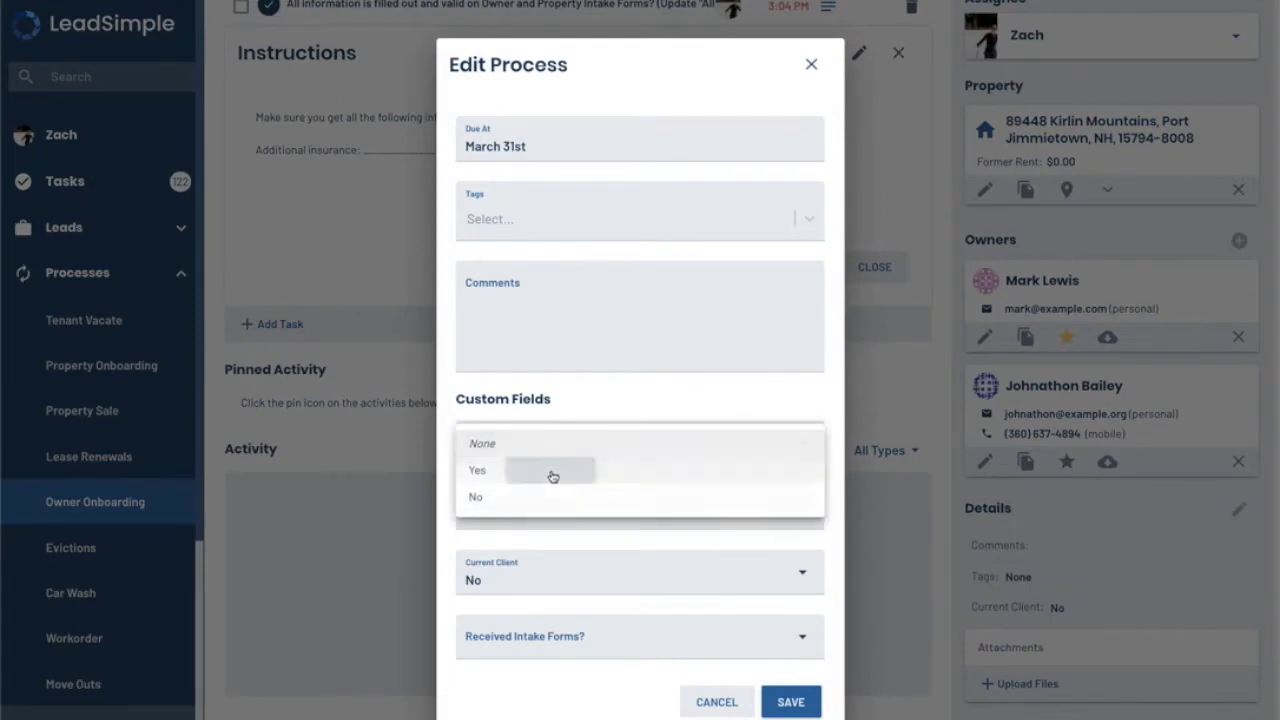
pyautogui.click(551, 472)
pyautogui.click(806, 692)
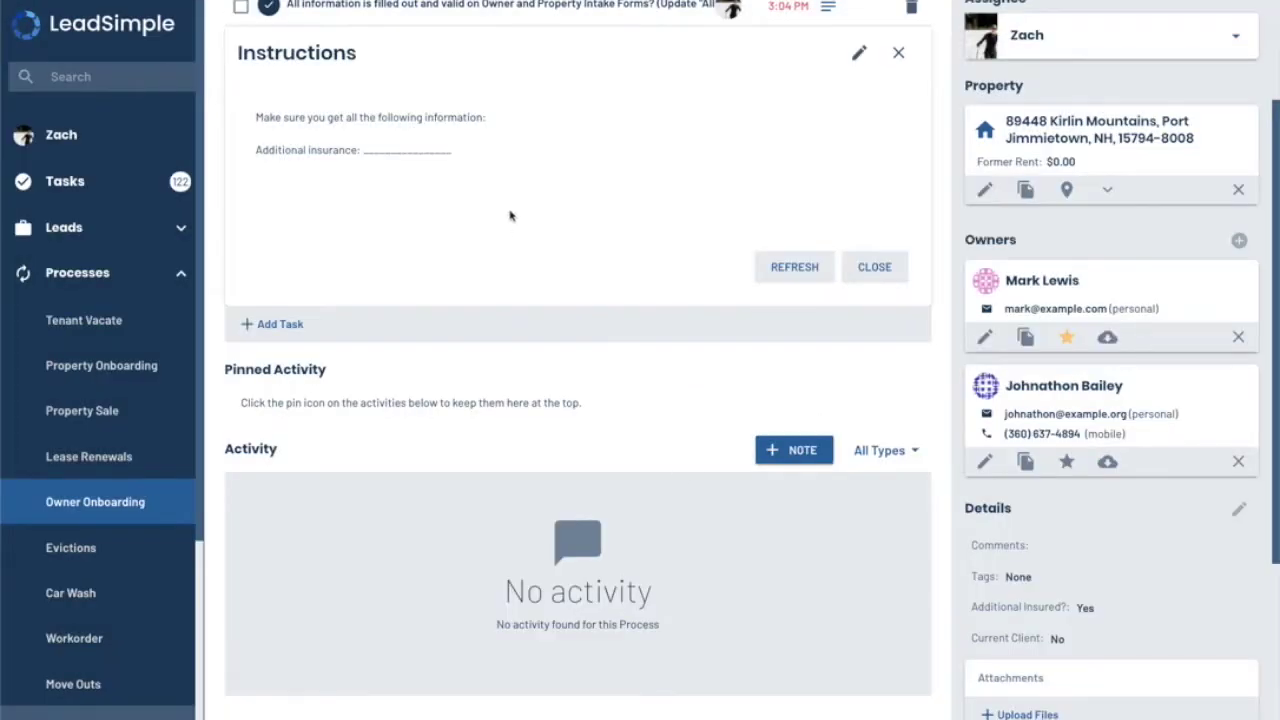
pyautogui.click(798, 268)
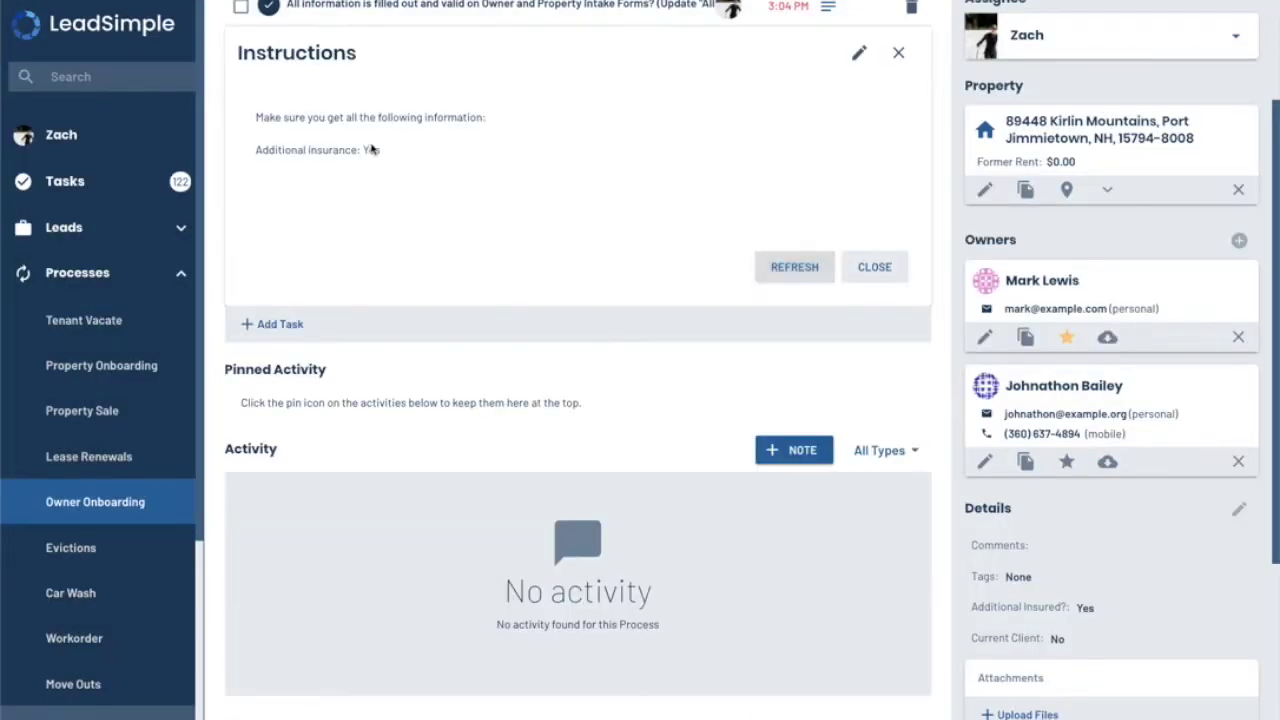
pyautogui.scroll(3, 469, 157)
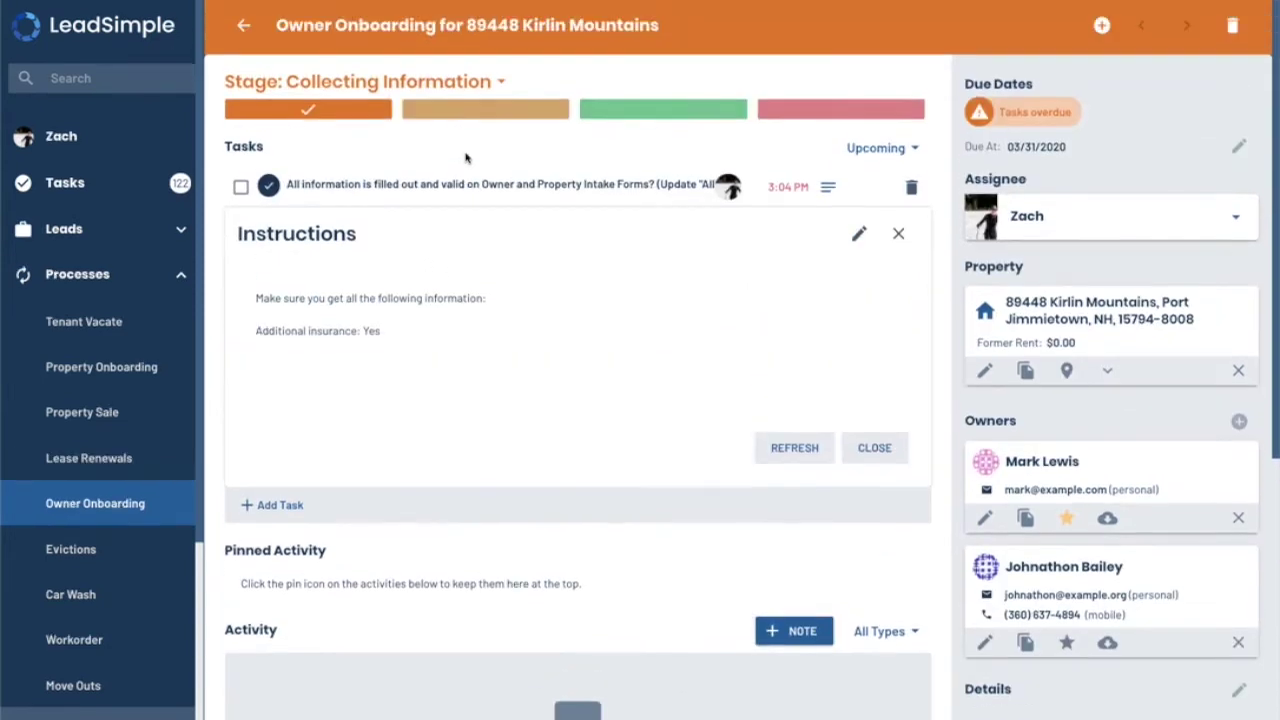
pyautogui.click(241, 186)
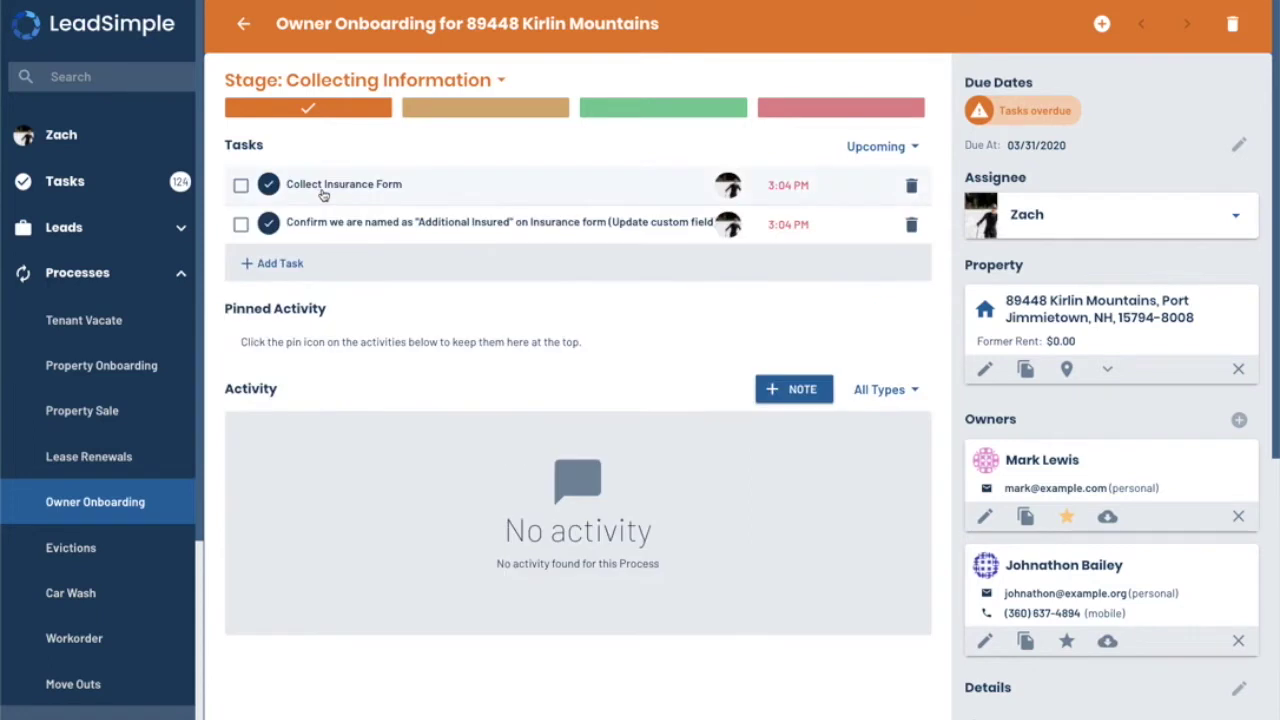
# Complete the Insurance Form, Additional Insured, ACH, W-9, HOA, Current Lease and Set Up Fee tasks
pyautogui.click(241, 185)
pyautogui.click(241, 186)
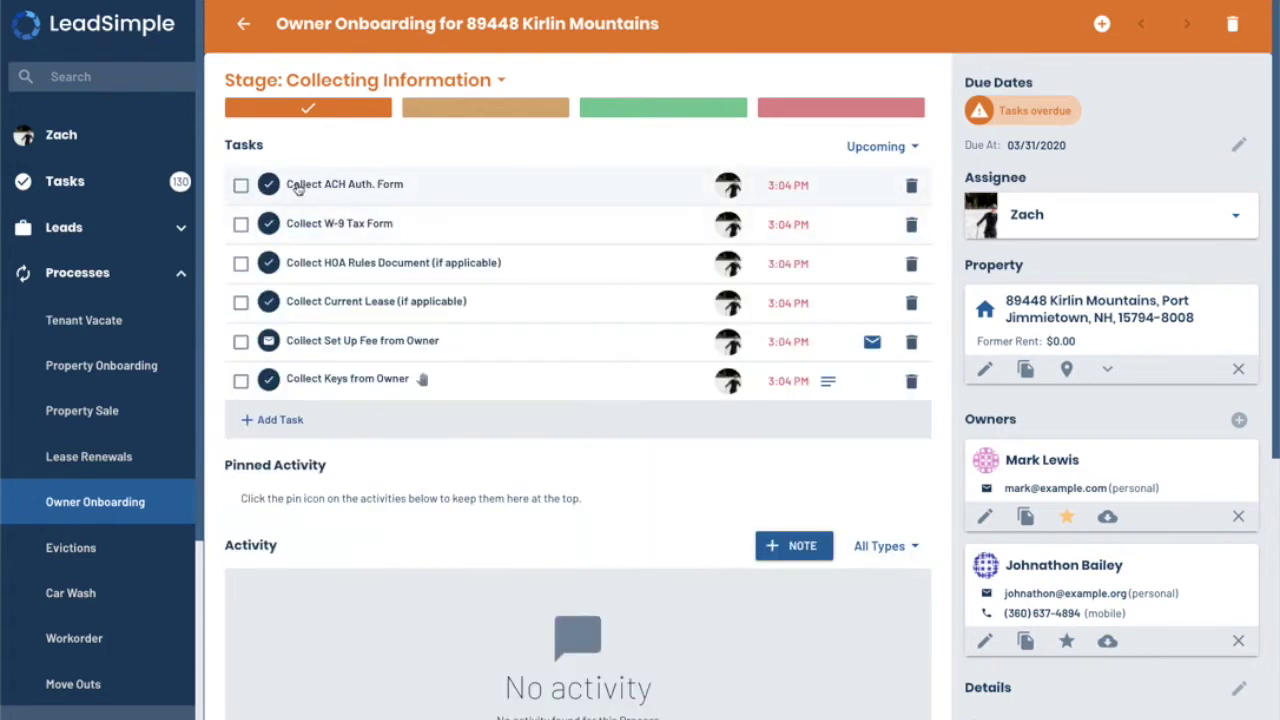
pyautogui.click(240, 187)
pyautogui.click(240, 186)
pyautogui.click(241, 225)
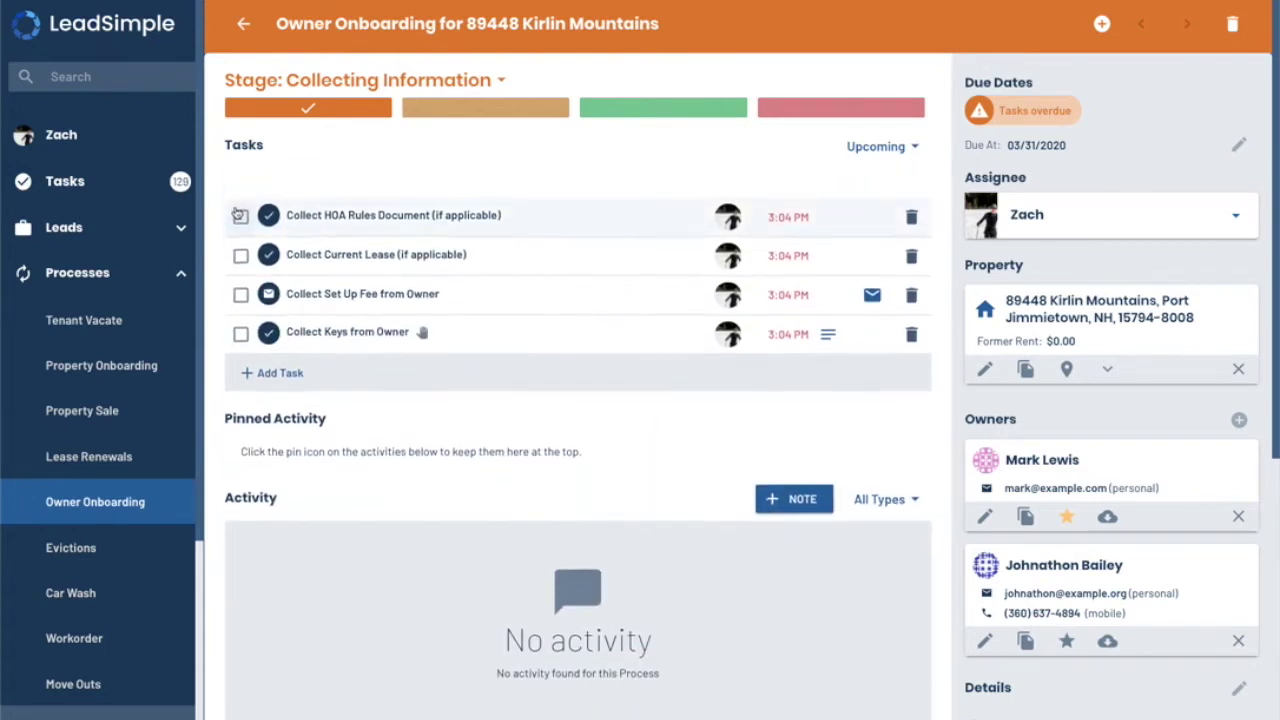
pyautogui.click(240, 187)
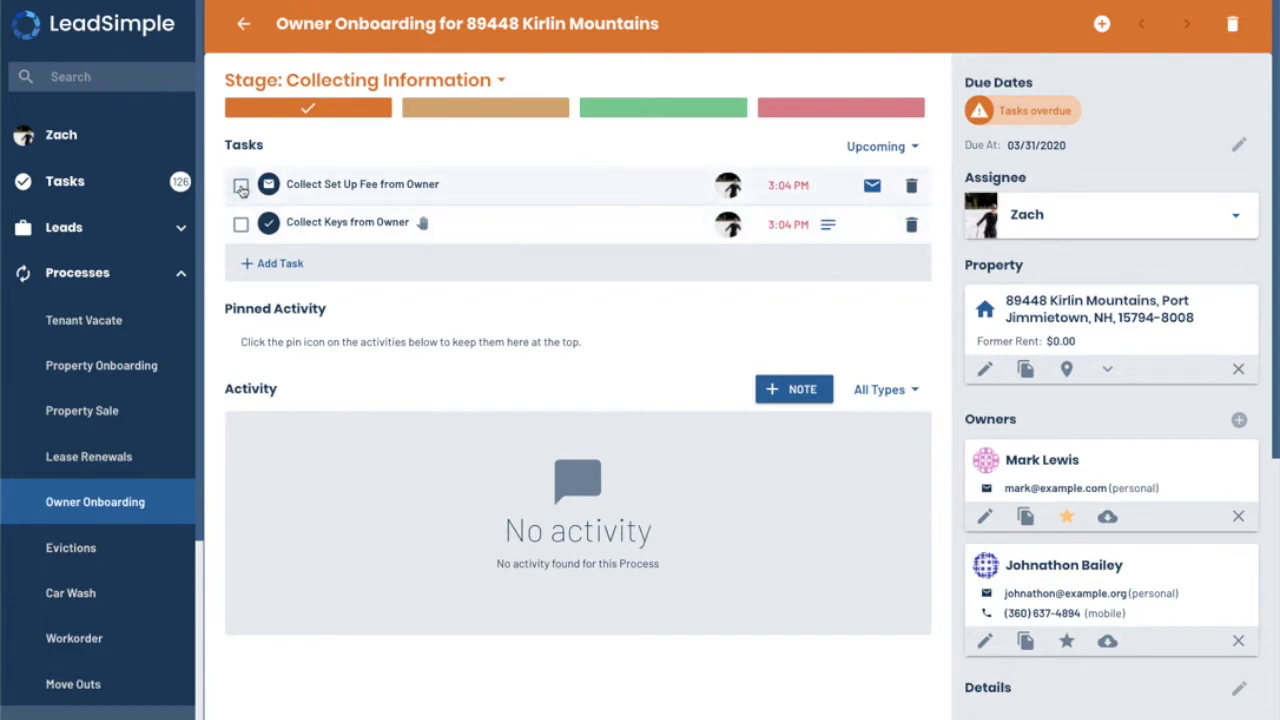
pyautogui.click(241, 186)
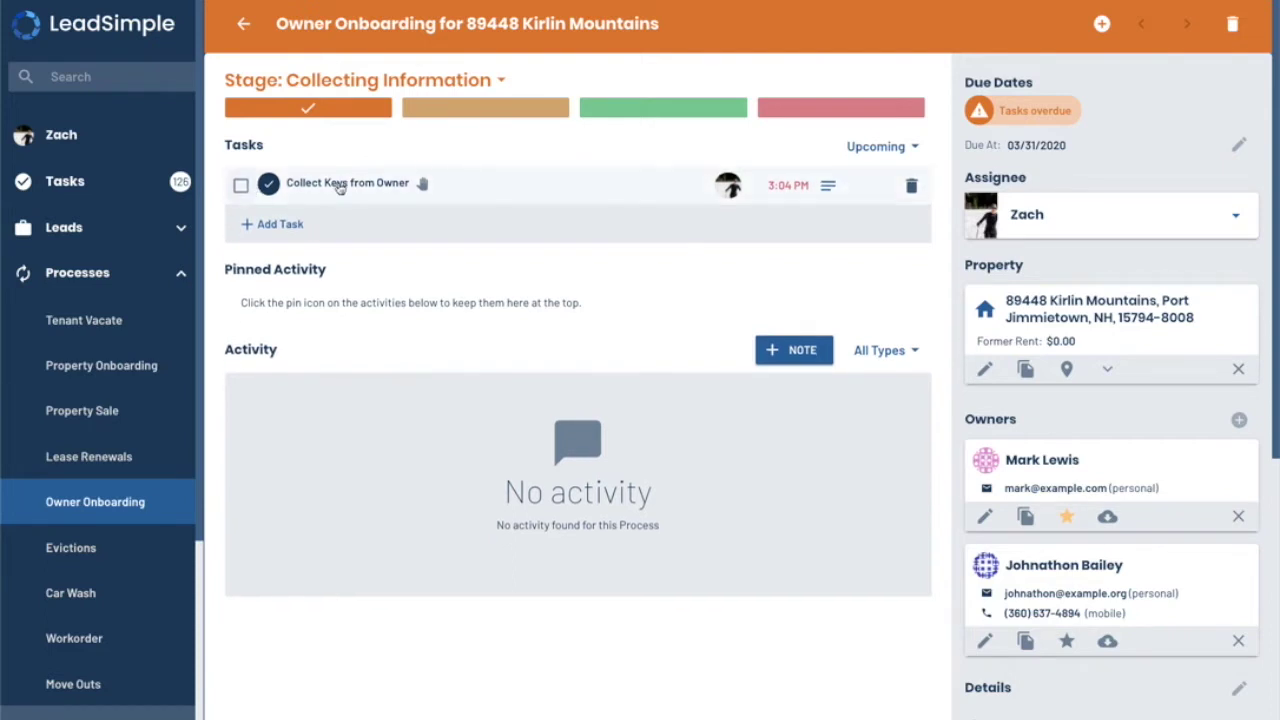
# Review the three existing steps in the Collect Keys from Owner instructions
pyautogui.click(827, 185)
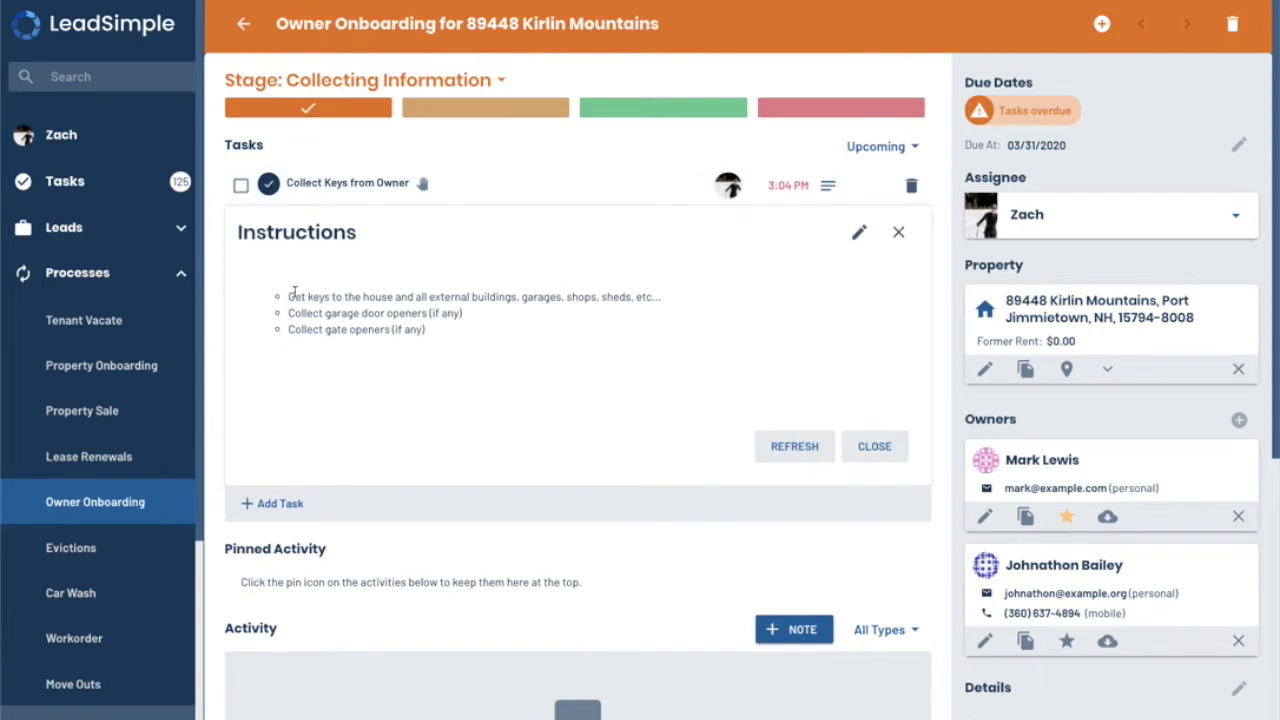
pyautogui.moveTo(293, 290); pyautogui.dragTo(513, 338)
pyautogui.click(389, 325)
pyautogui.tripleClick(388, 318)
pyautogui.click(352, 327)
pyautogui.tripleClick(350, 328)
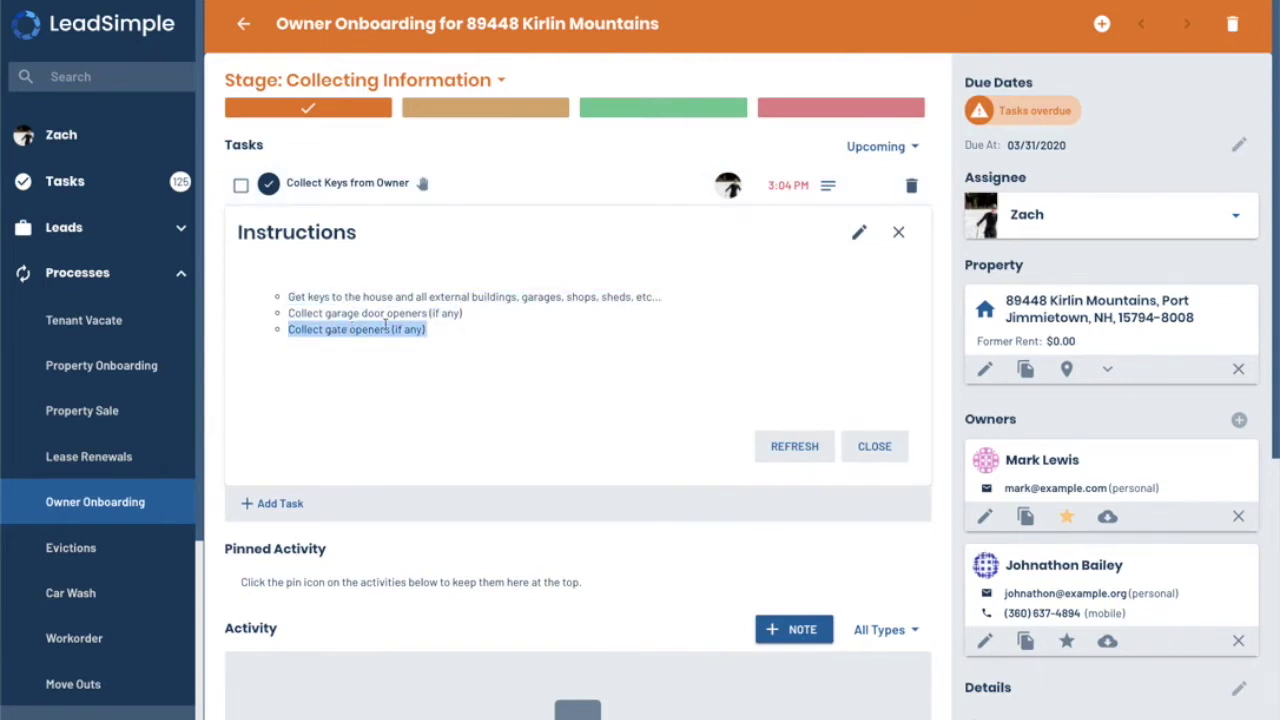
pyautogui.click(386, 324)
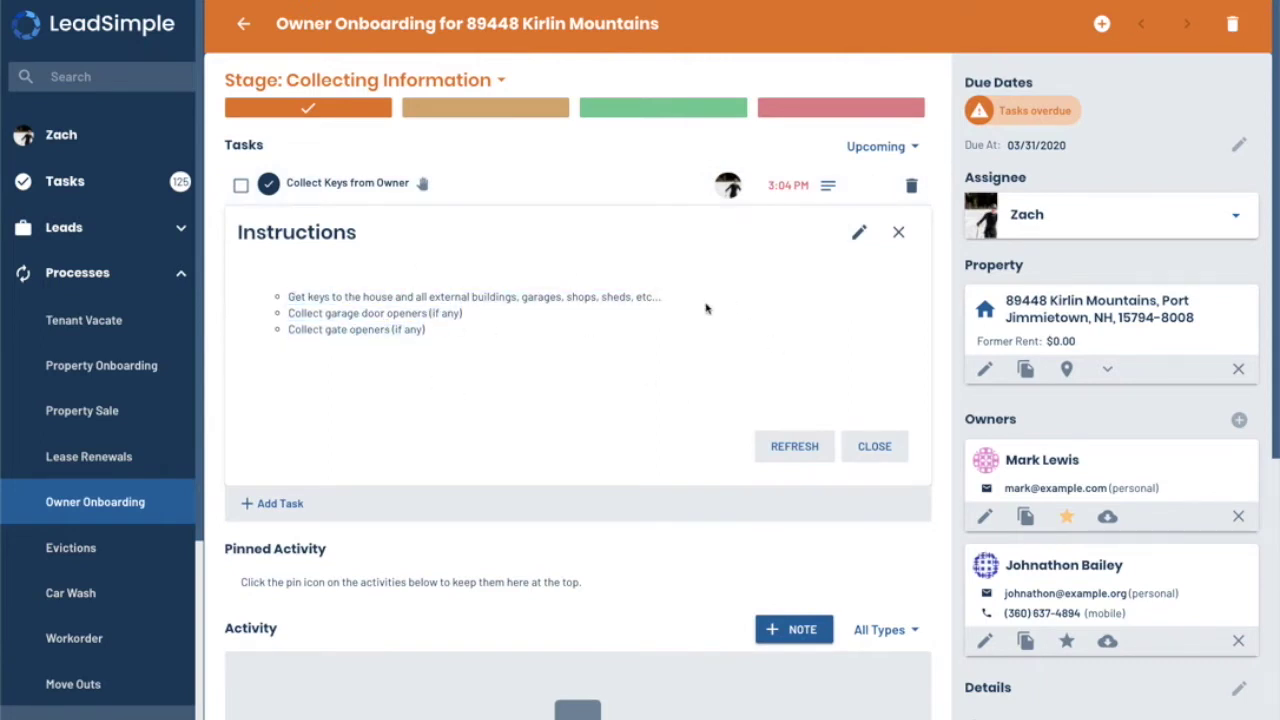
# Add the bullet 'Collect keys for gates (if any)', complete the task, and advance to Setting Up Accounts And Portals
pyautogui.click(859, 233)
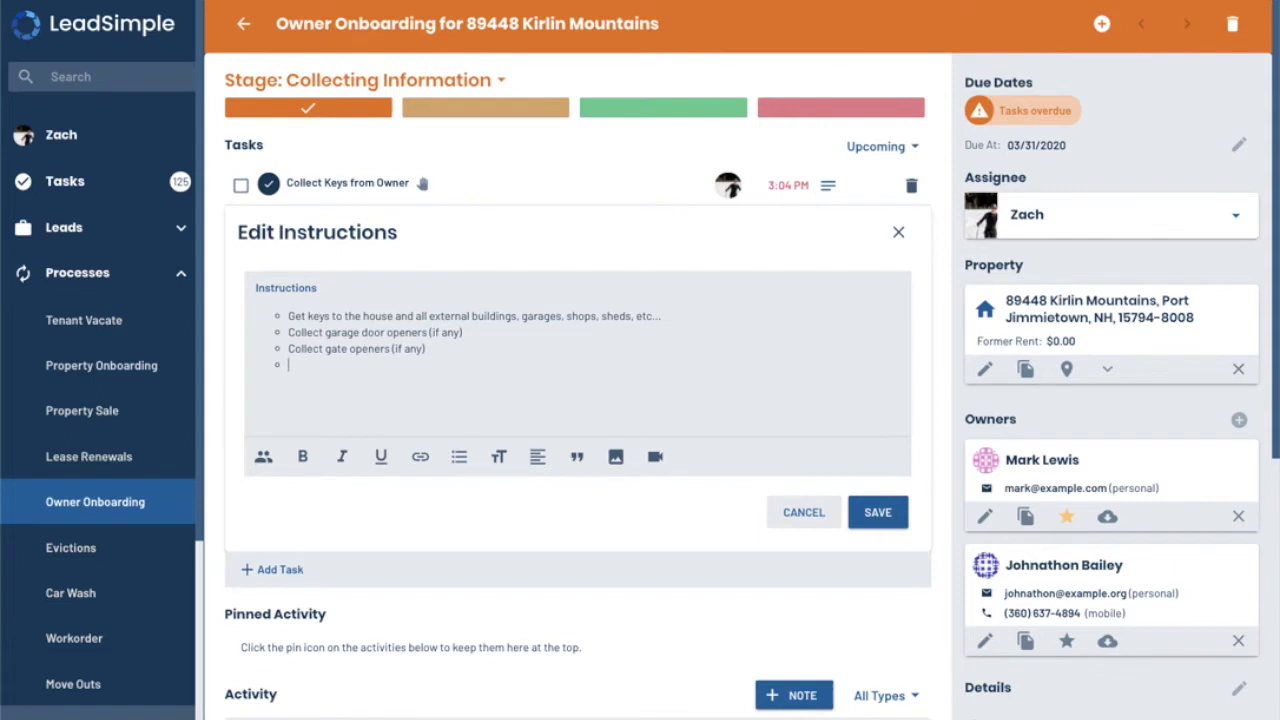
pyautogui.write('Collect keys for gates (if any')
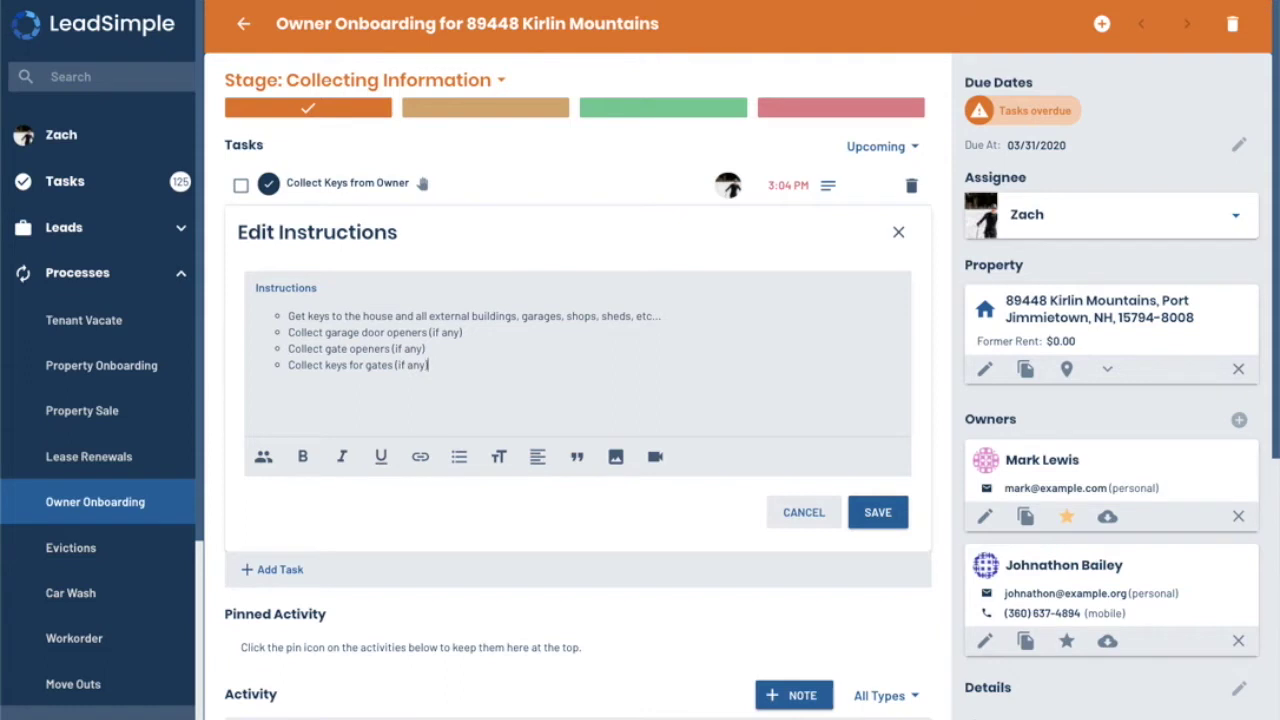
pyautogui.click(876, 512)
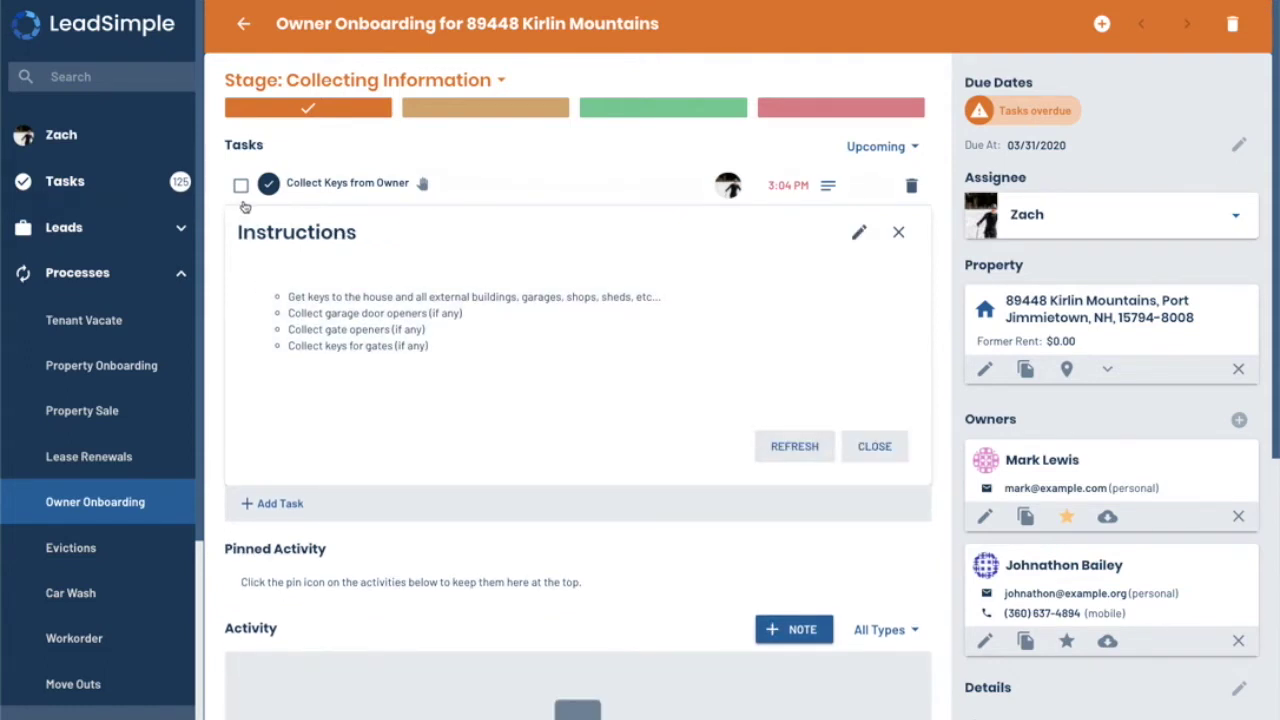
pyautogui.click(241, 188)
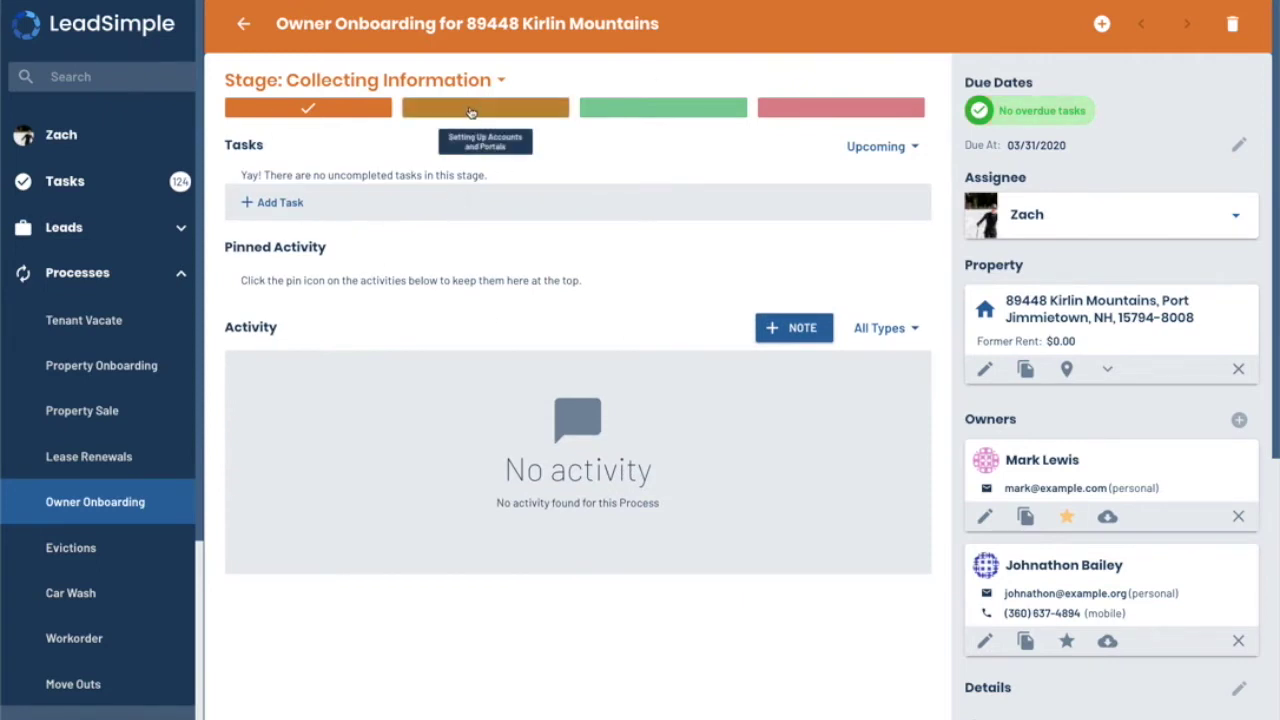
pyautogui.click(485, 107)
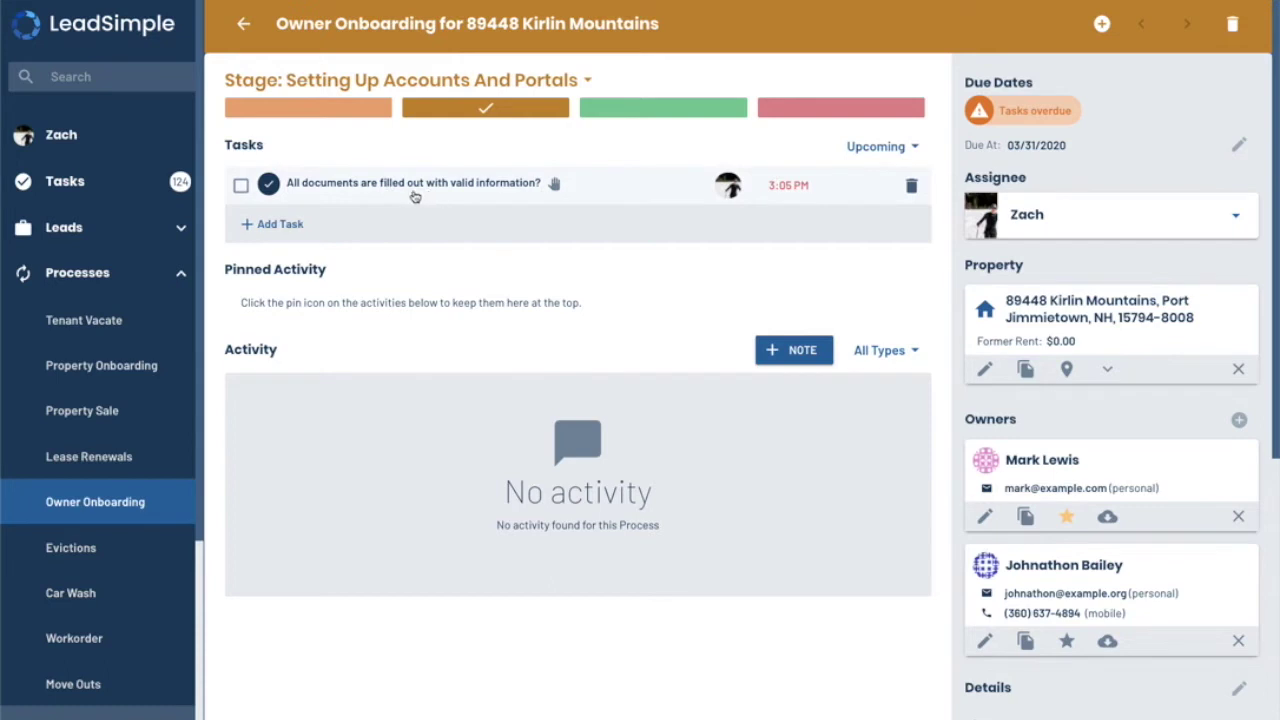
# Mark 'All documents are filled out' complete and read the create-new-owner task's instructions
pyautogui.click(241, 188)
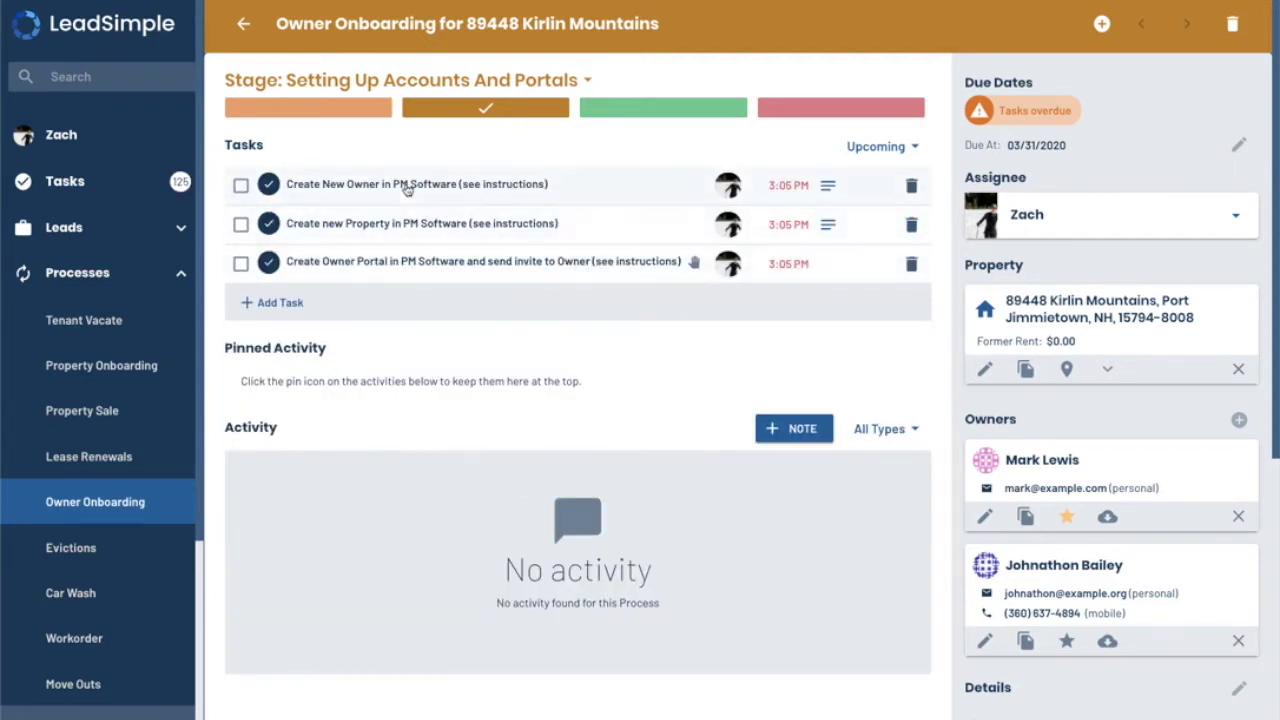
pyautogui.click(830, 186)
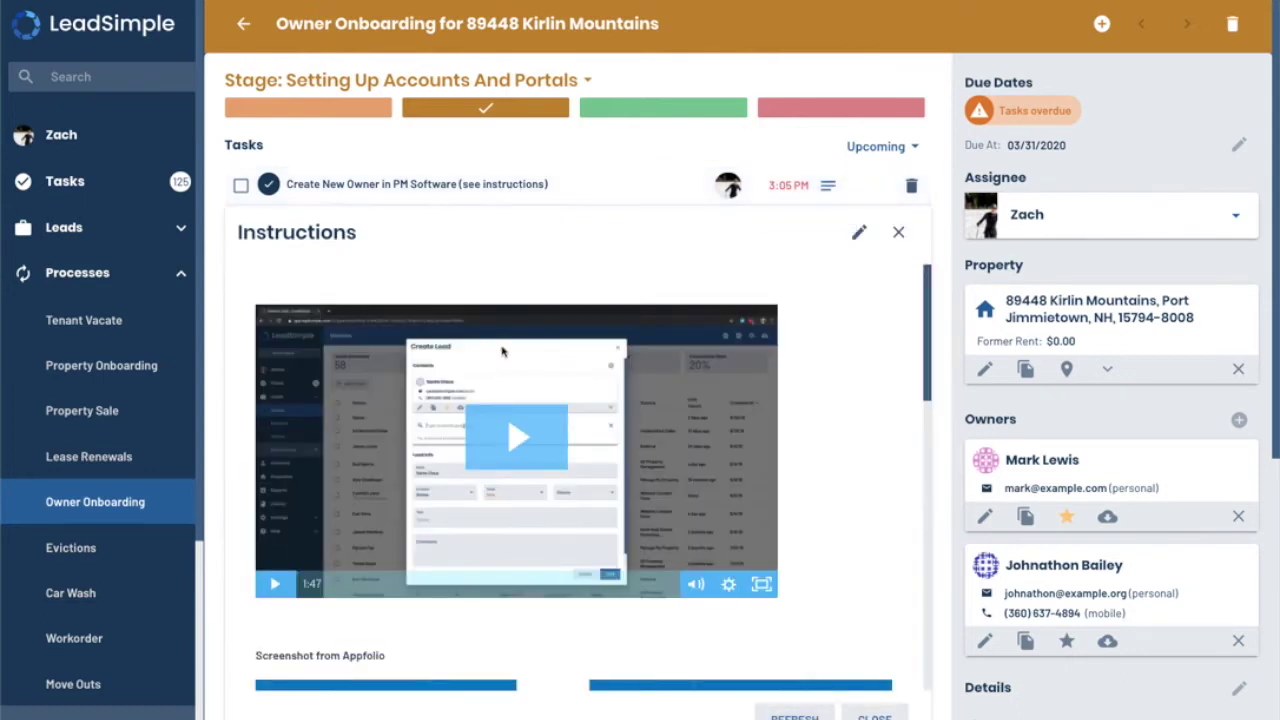
pyautogui.scroll(-1, 697, 460)
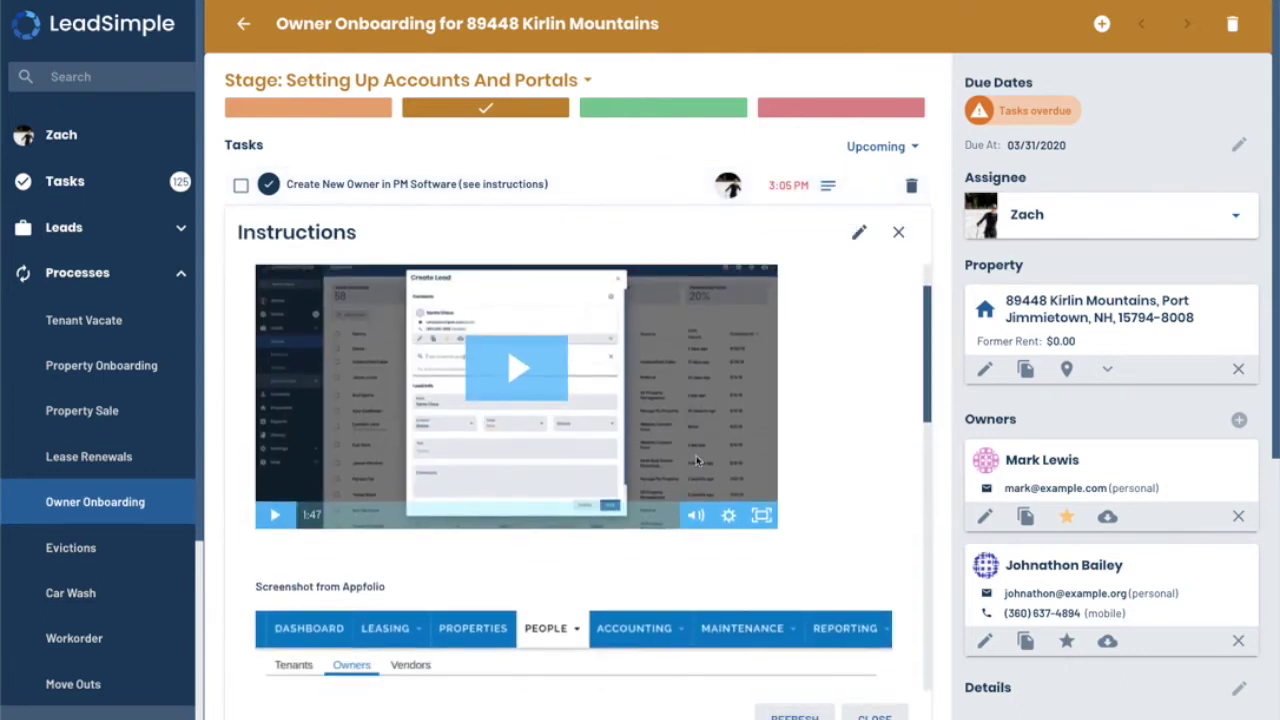
pyautogui.scroll(-3, 442, 392)
pyautogui.scroll(-4, 442, 392)
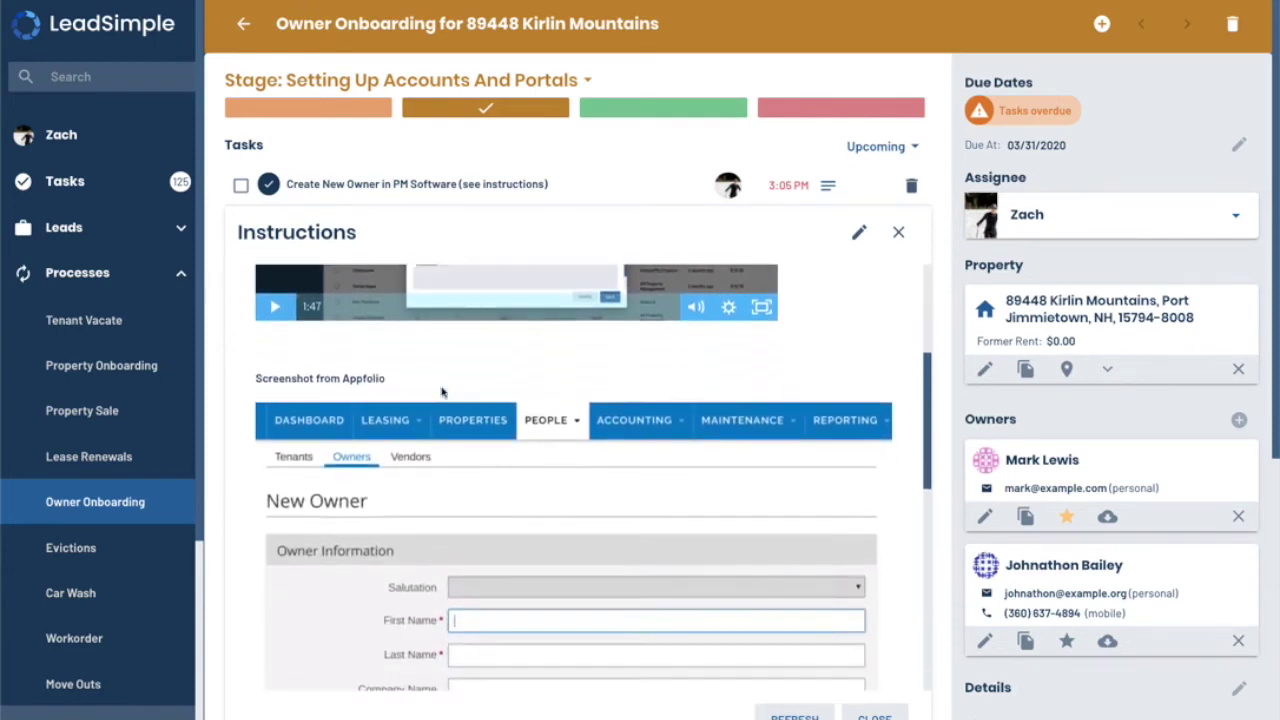
pyautogui.scroll(-12, 603, 374)
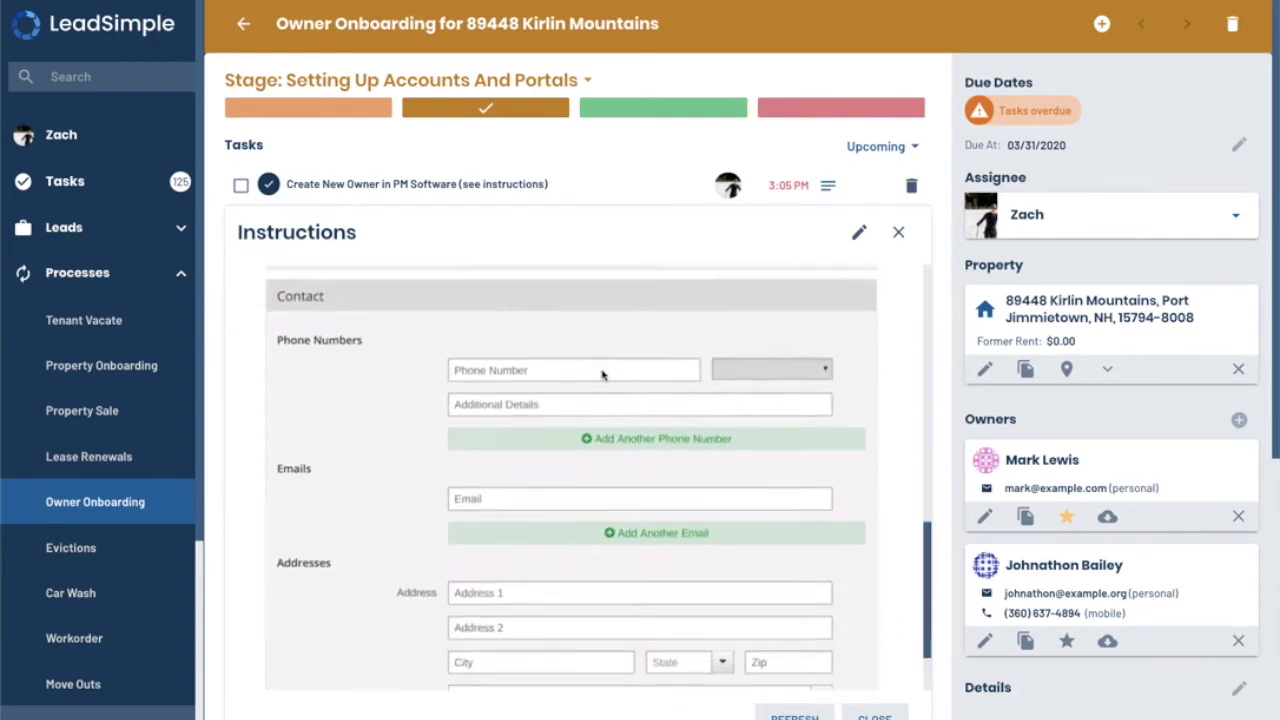
pyautogui.scroll(1, 703, 502)
pyautogui.scroll(15, 703, 502)
pyautogui.scroll(-4, 715, 490)
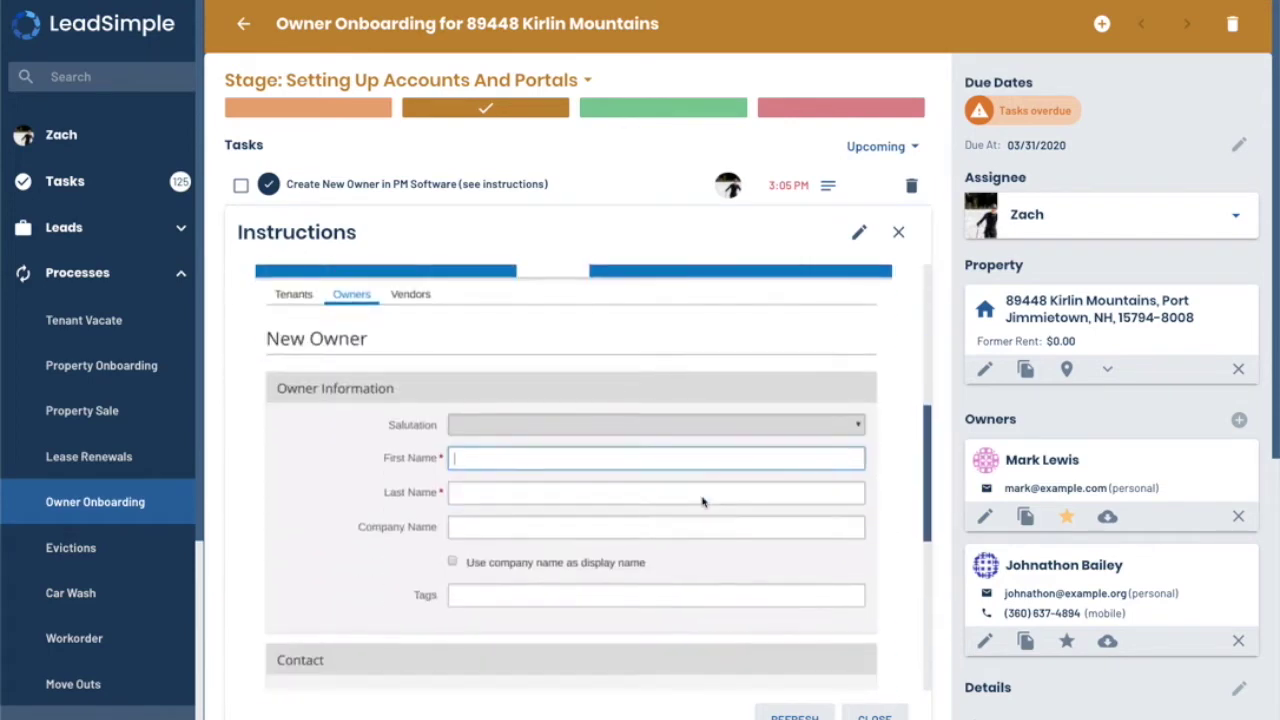
pyautogui.scroll(4, 727, 478)
# Complete the create new owner, create new property and create owner portal tasks
pyautogui.click(899, 232)
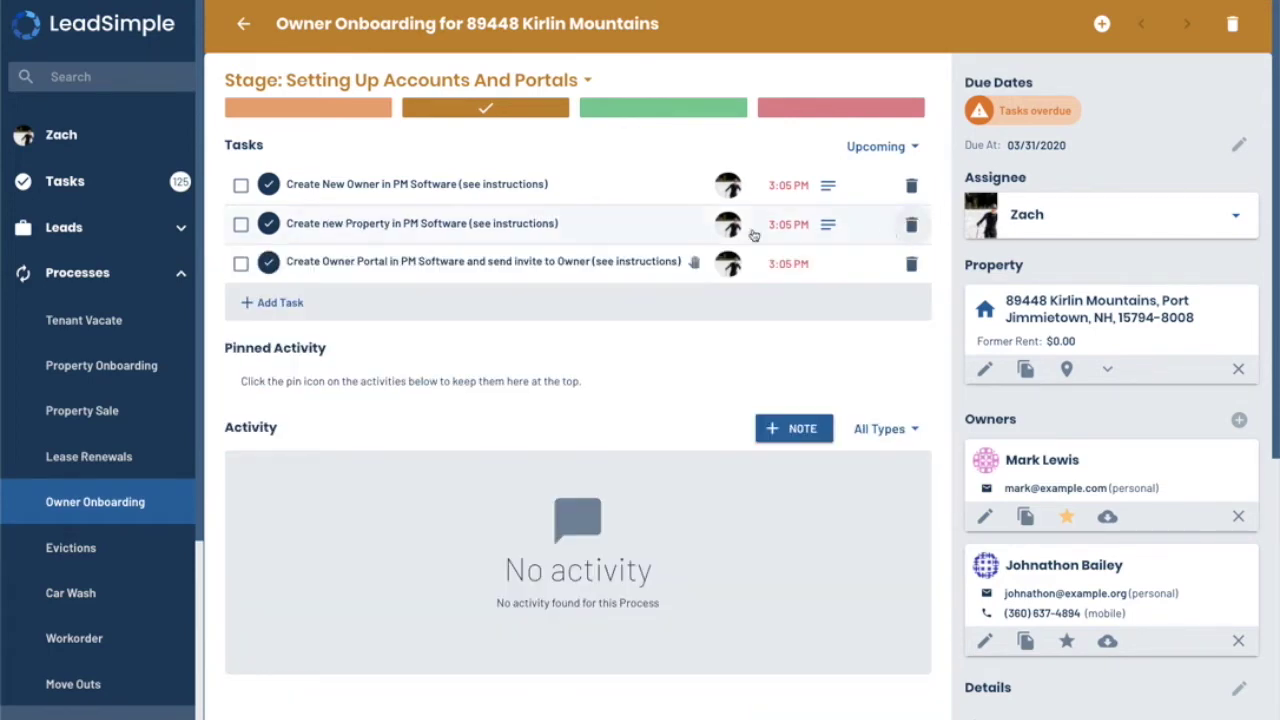
pyautogui.click(241, 185)
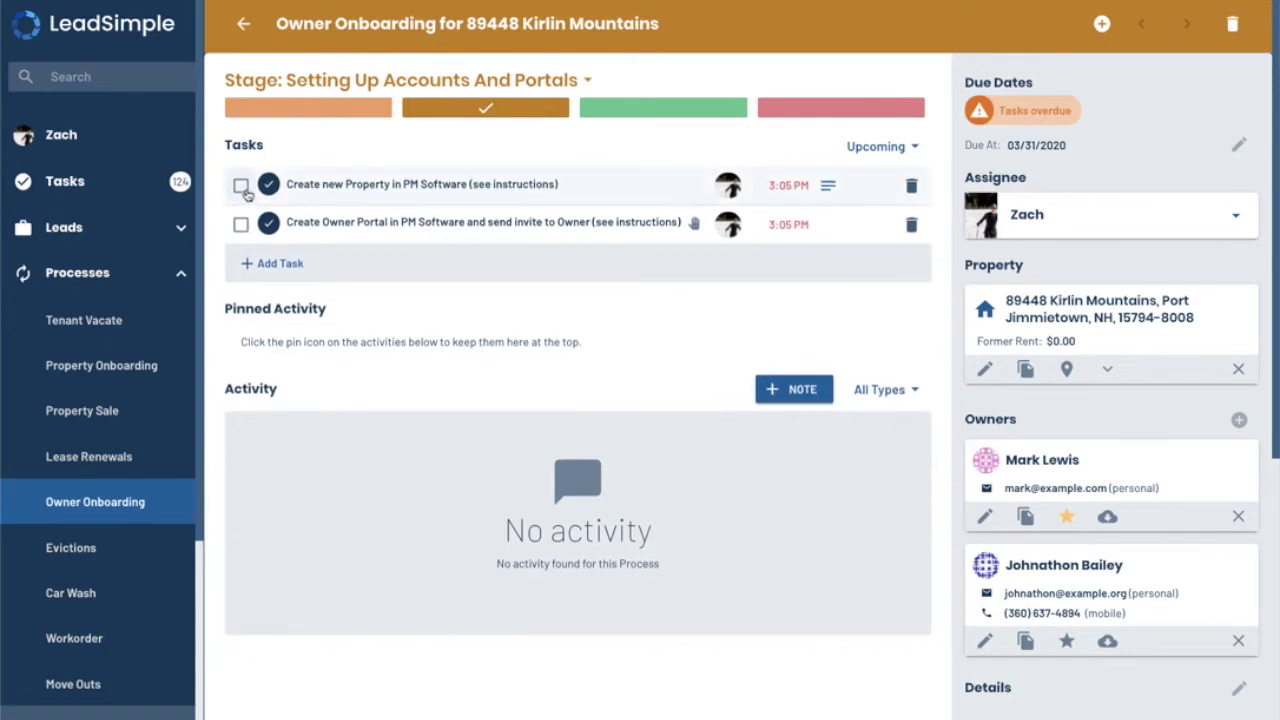
pyautogui.click(241, 186)
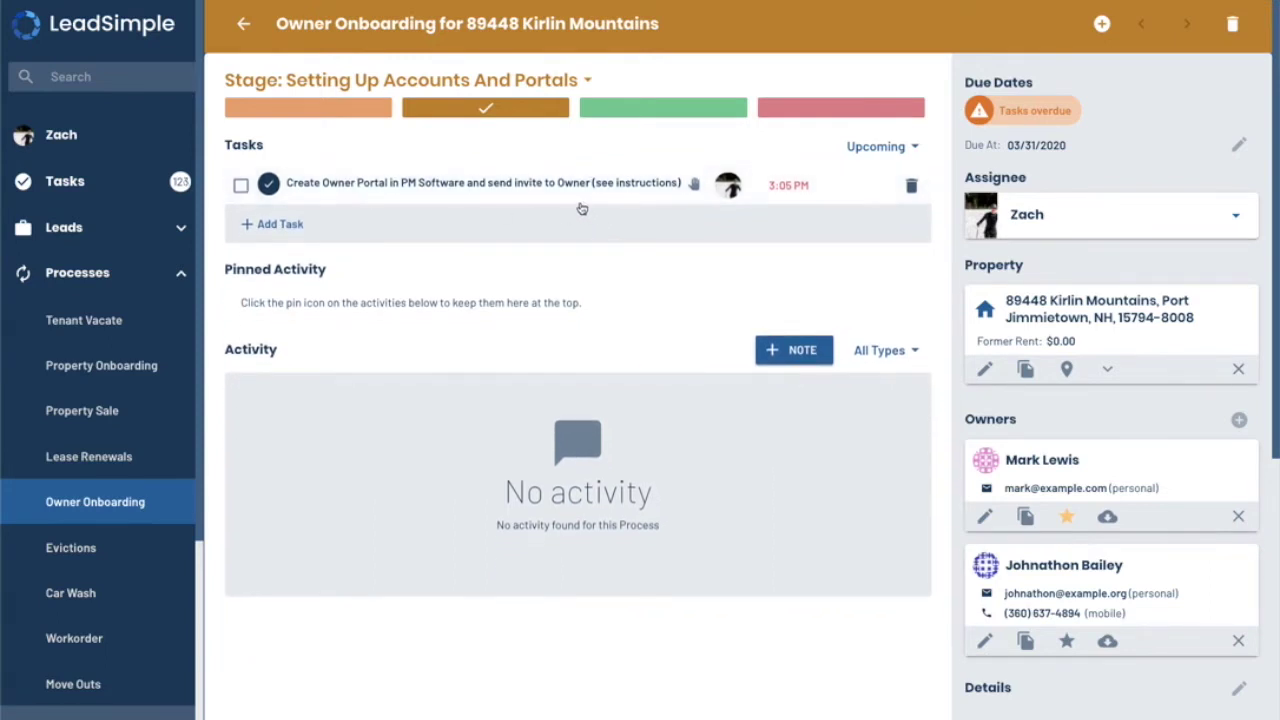
pyautogui.click(241, 185)
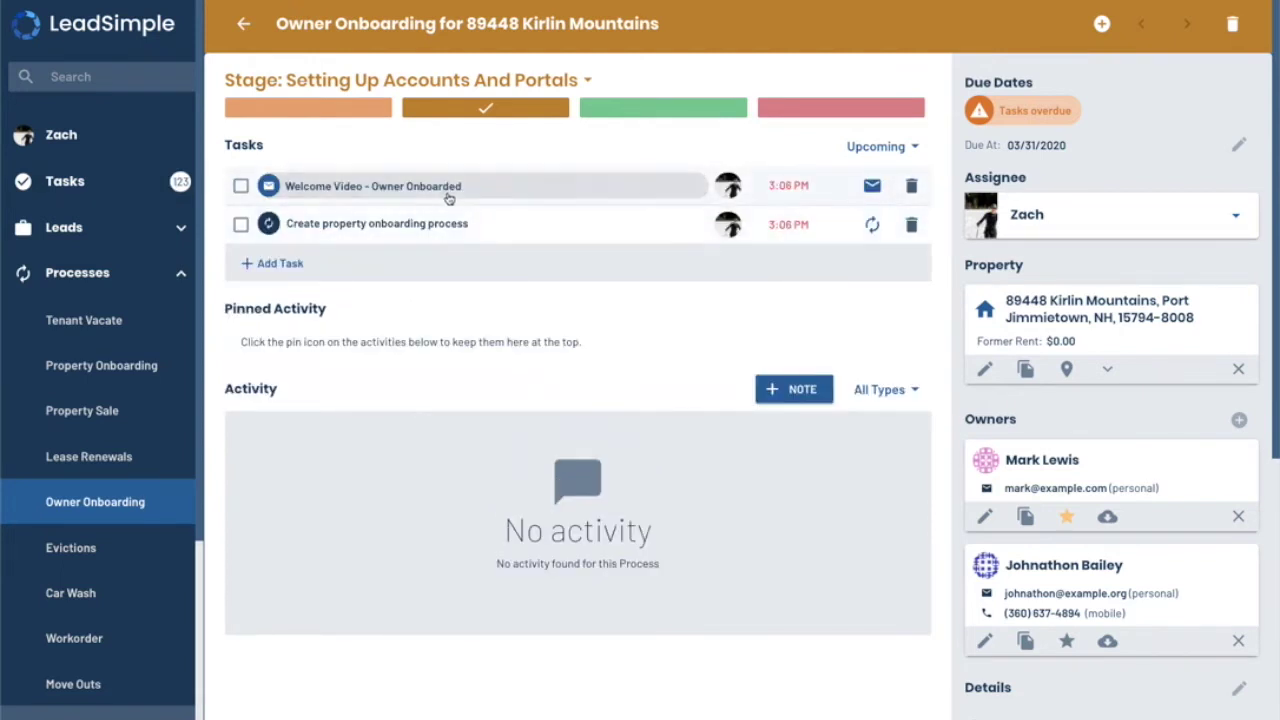
# Review the Owner Onboarded welcome video email and close it without sending
pyautogui.click(872, 190)
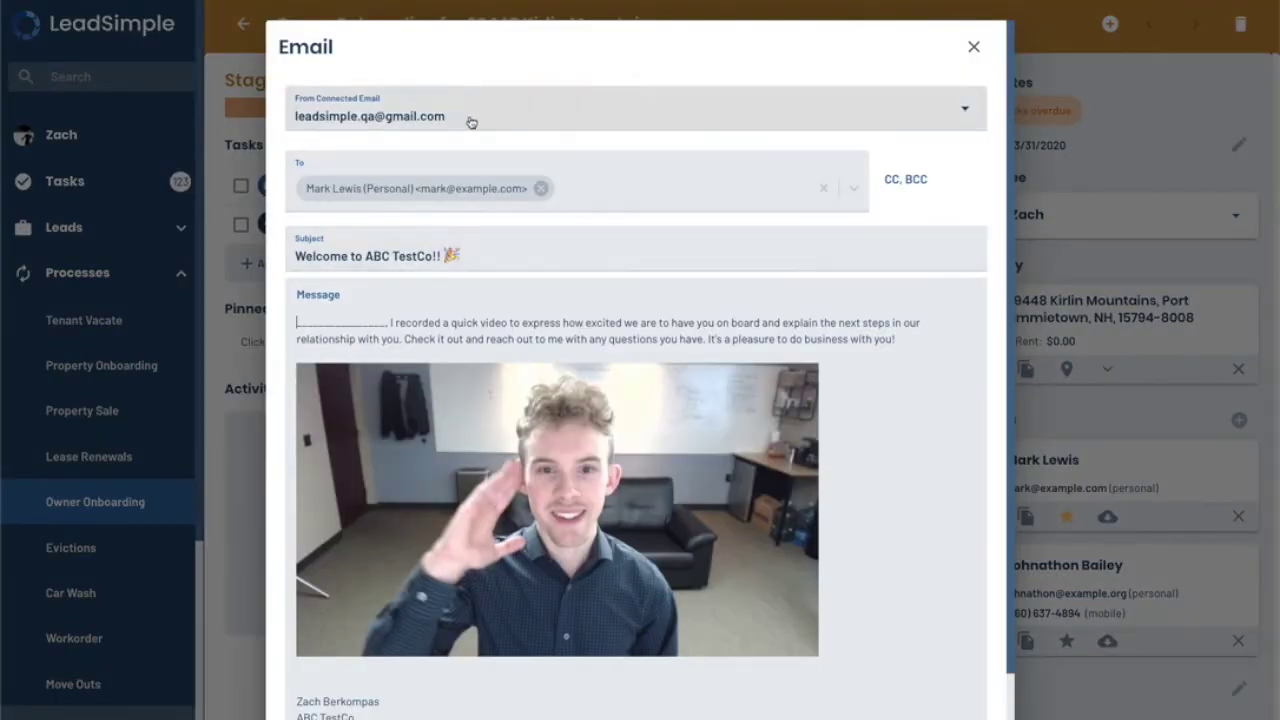
pyautogui.scroll(-2, 535, 260)
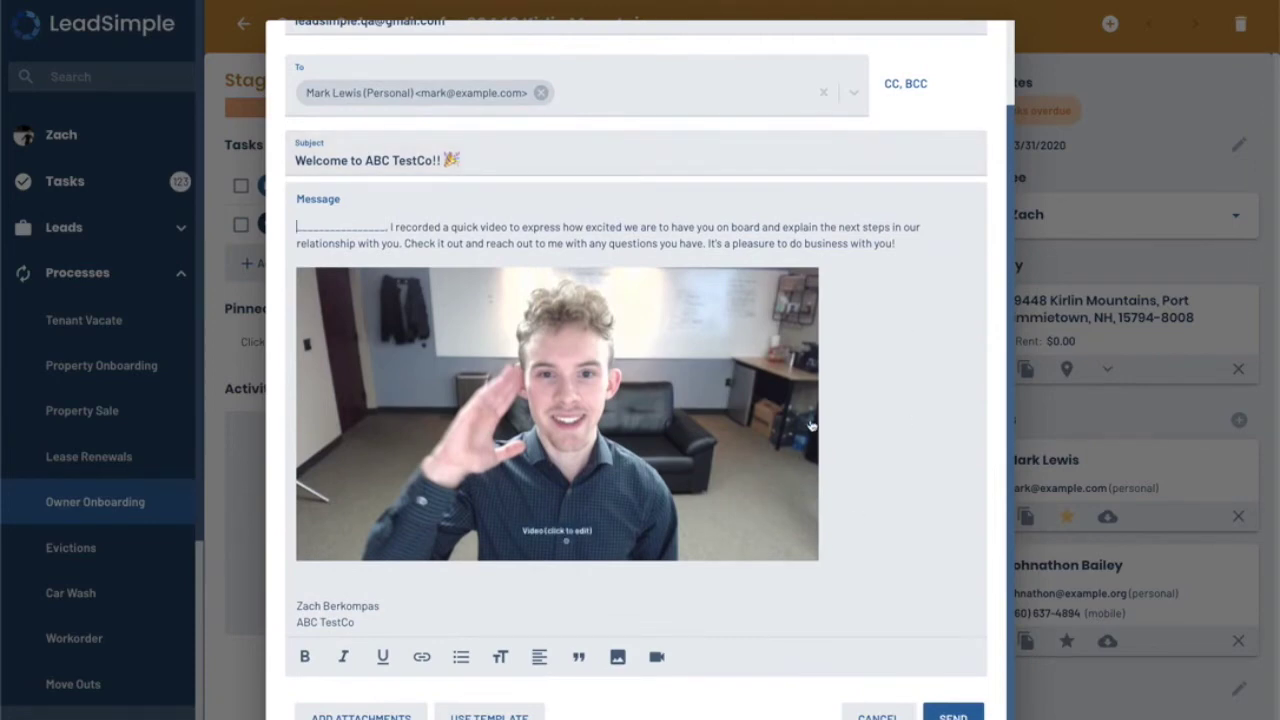
pyautogui.scroll(2, 878, 302)
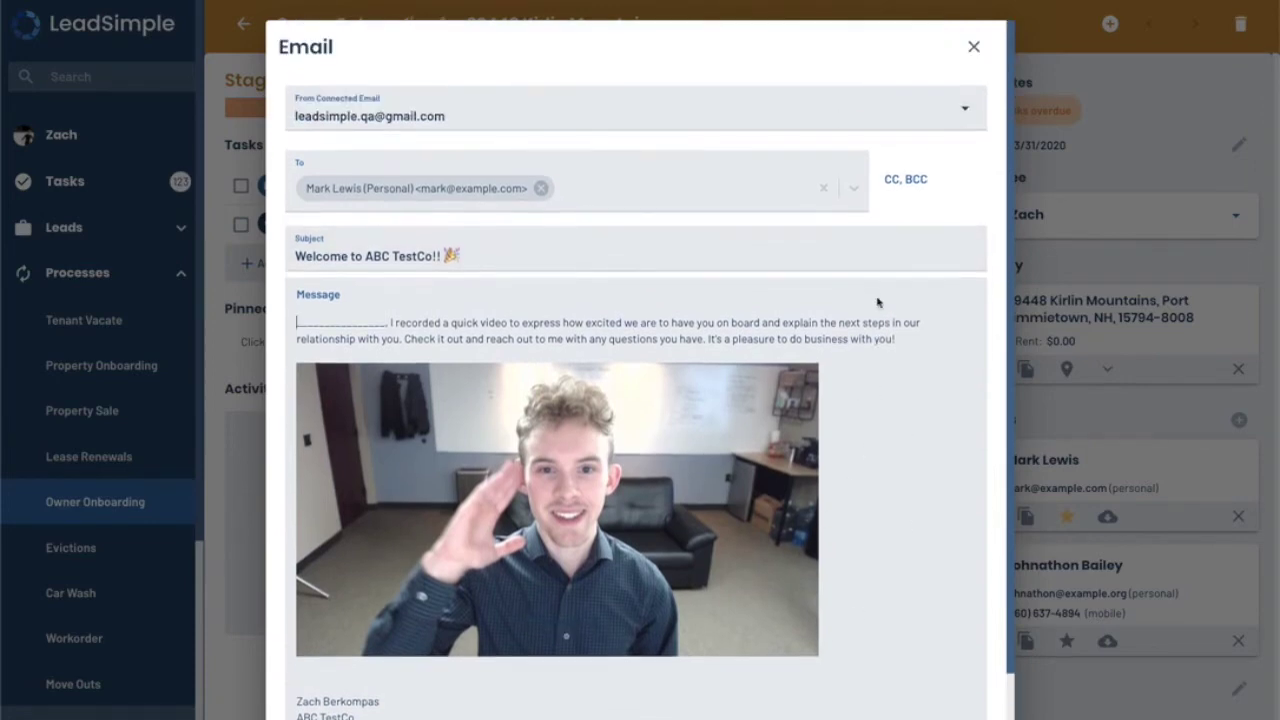
pyautogui.click(973, 46)
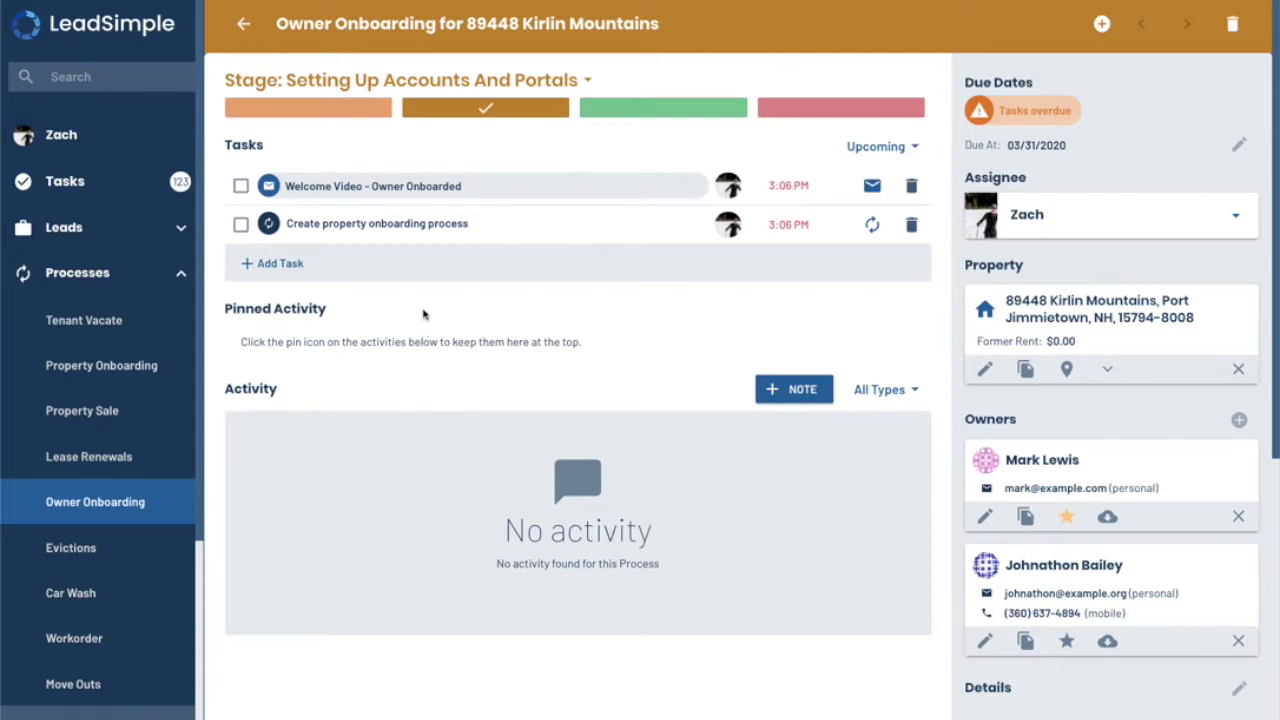
pyautogui.scroll(-3, 478, 310)
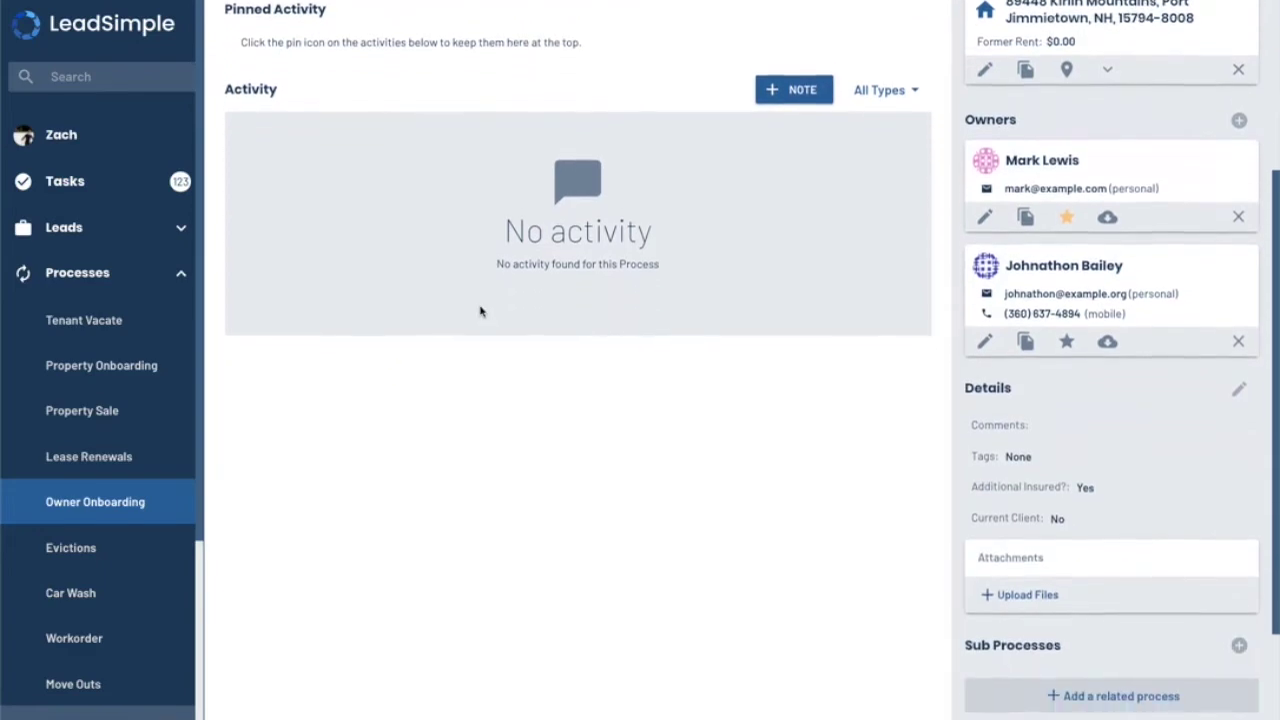
pyautogui.scroll(-2, 478, 310)
# Go from the owner's lead page through Processes to the Owner Onboarding process list
pyautogui.scroll(6, 480, 309)
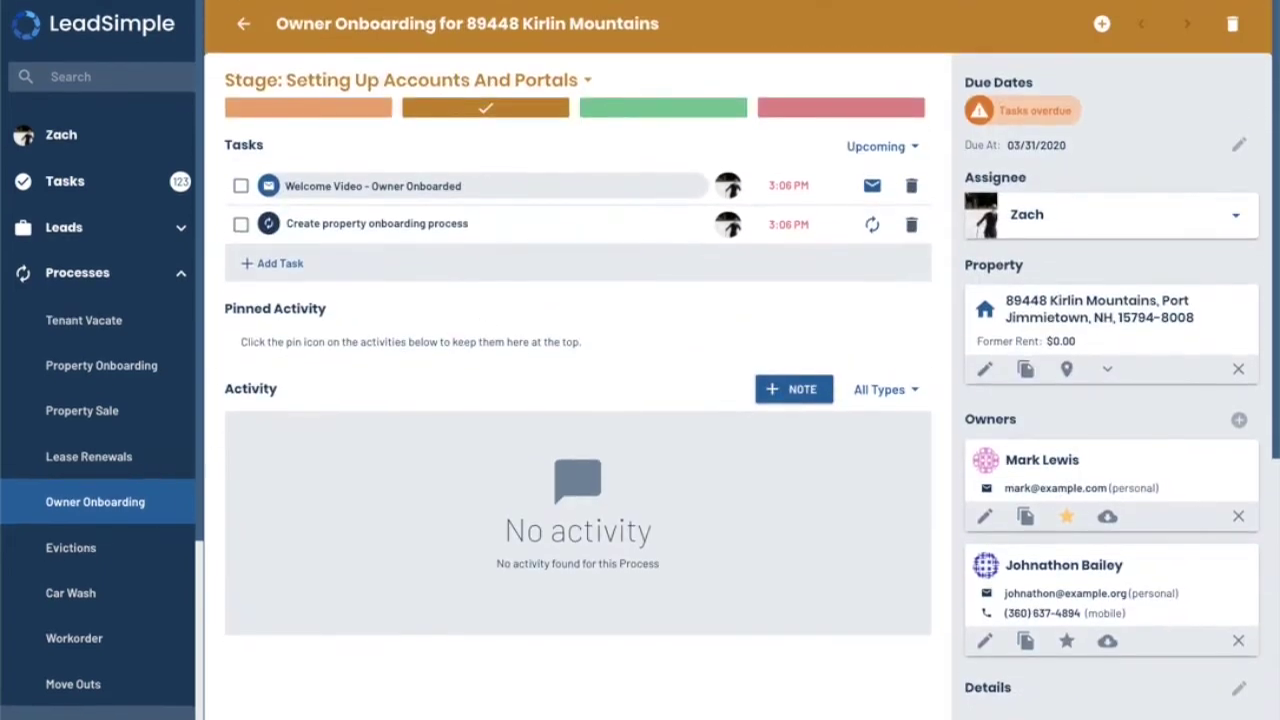
pyautogui.click(245, 24)
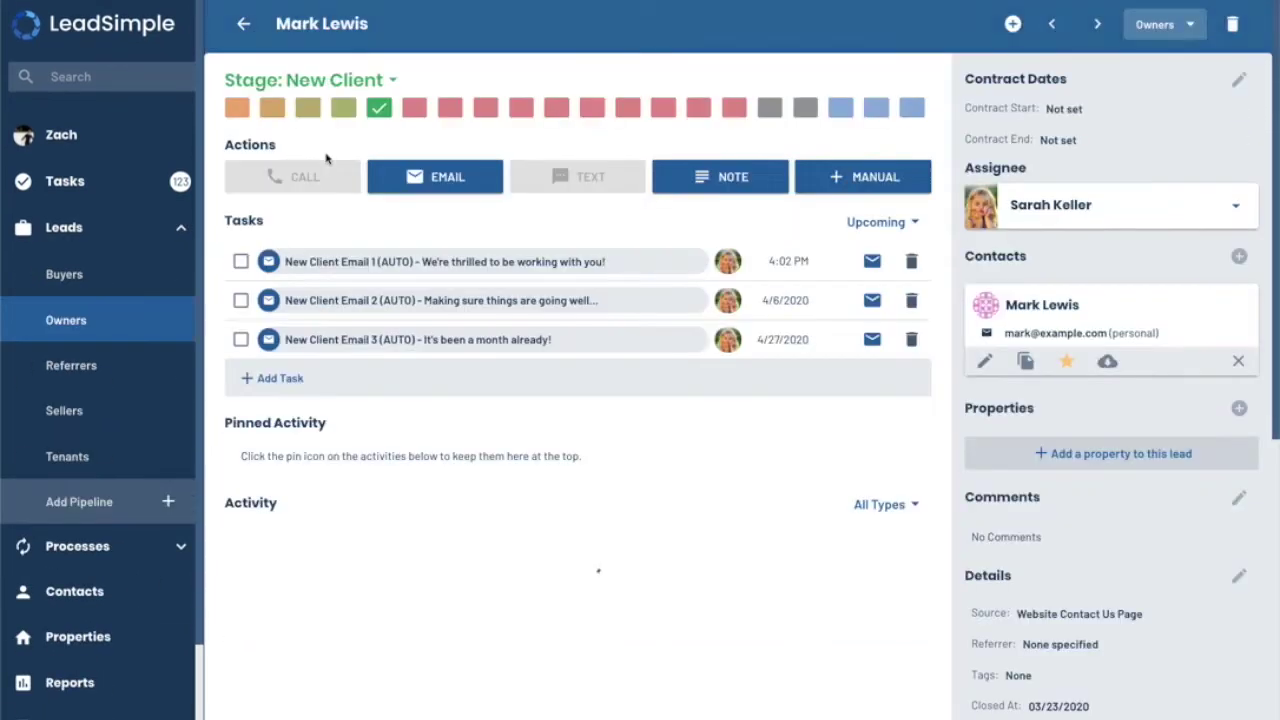
pyautogui.click(99, 560)
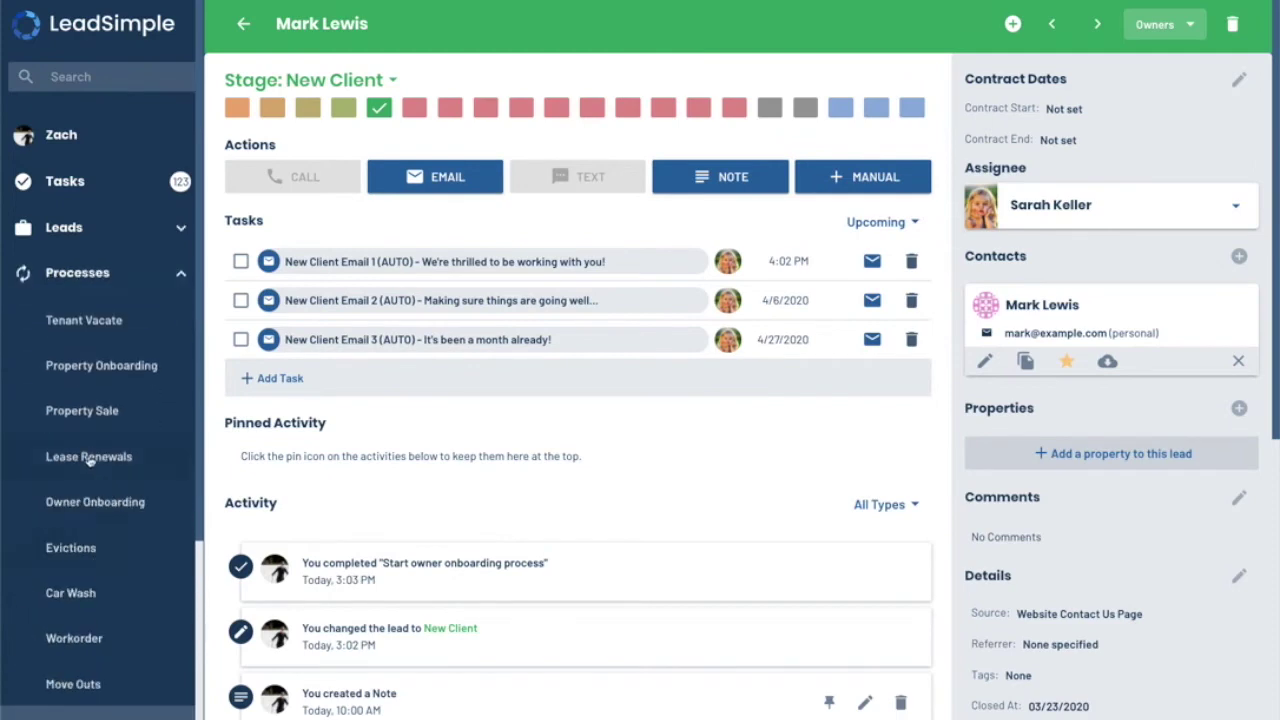
pyautogui.click(85, 505)
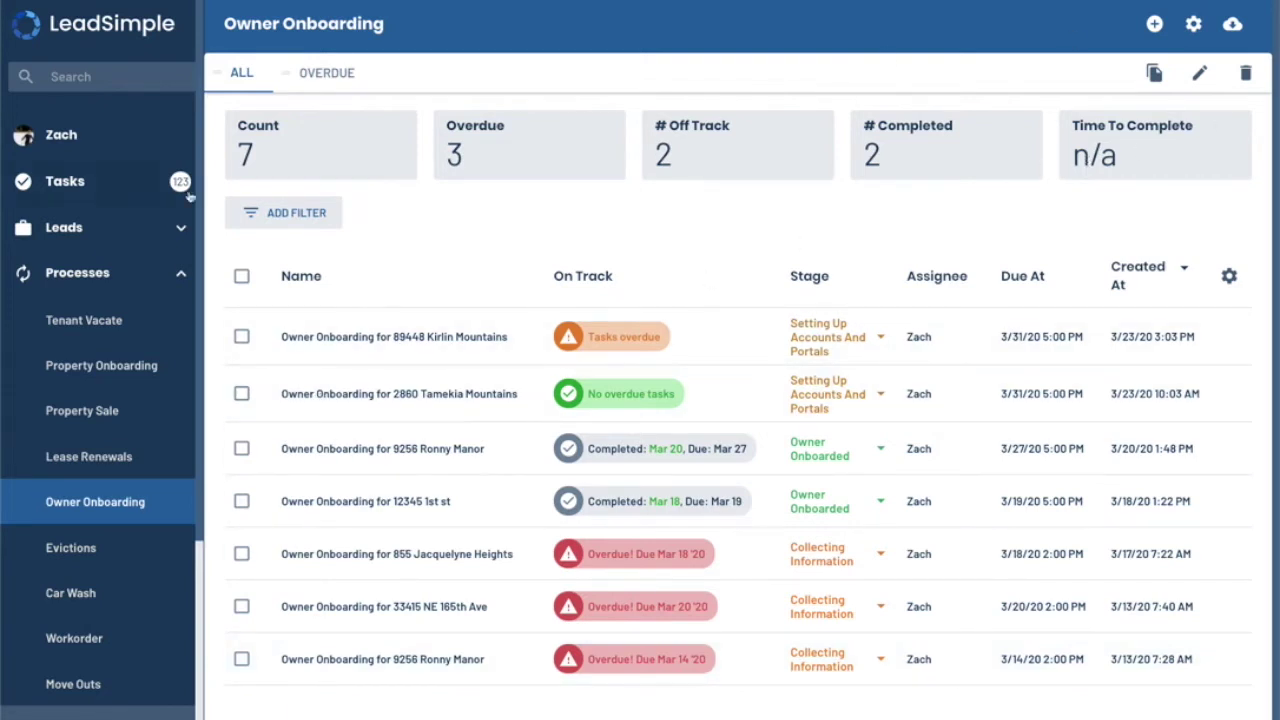
# Check the Overdue view, then filter all Owner Onboarding processes to On Track: Completed
pyautogui.click(311, 75)
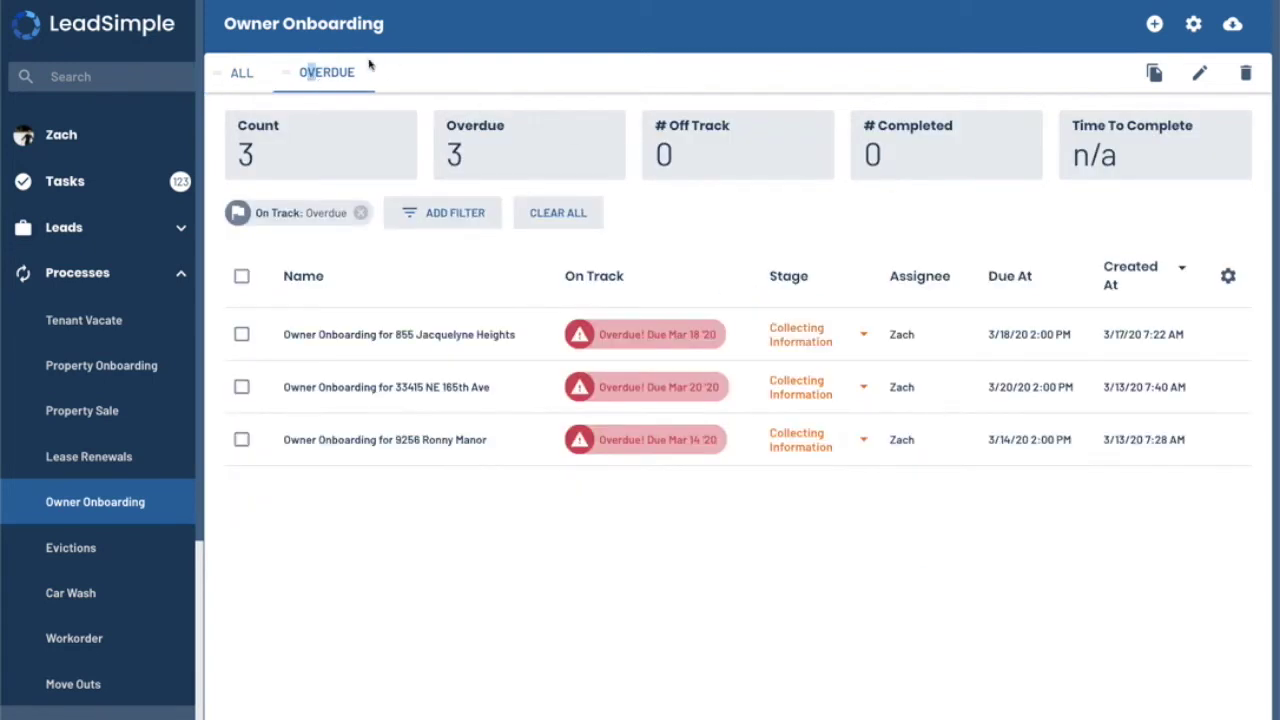
pyautogui.click(245, 80)
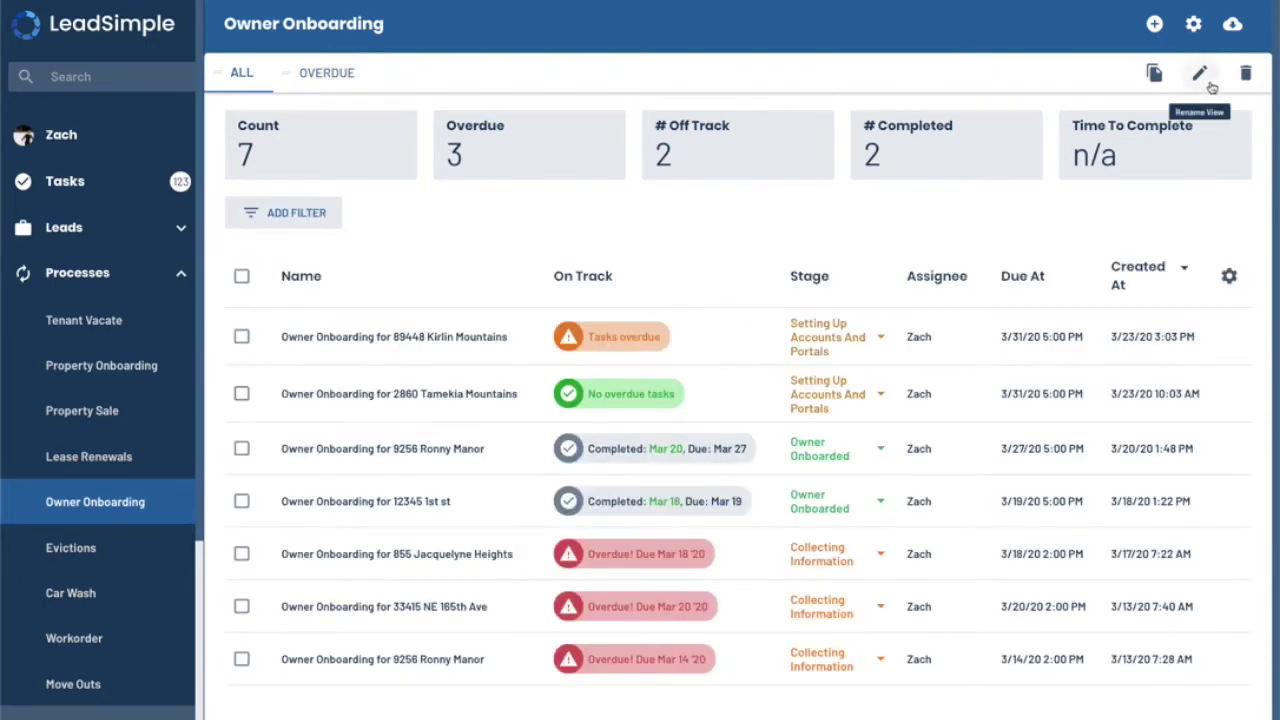
pyautogui.click(287, 221)
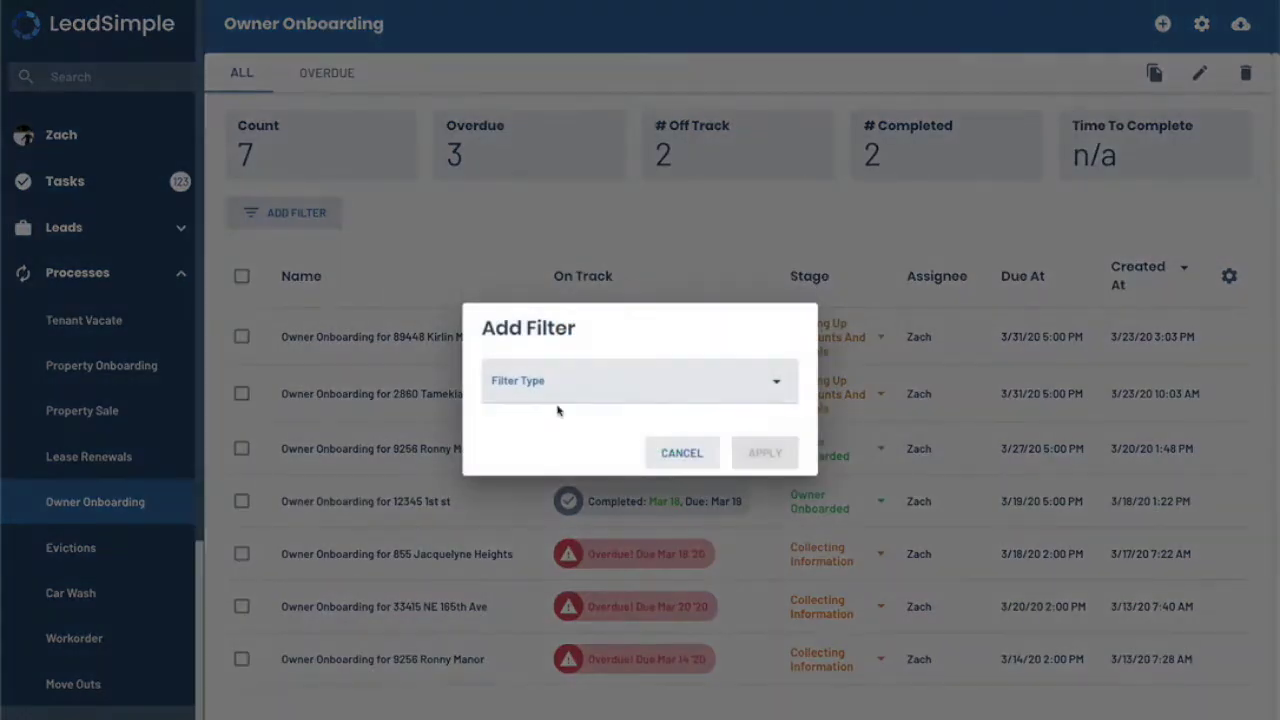
pyautogui.click(557, 409)
pyautogui.click(623, 443)
pyautogui.click(586, 420)
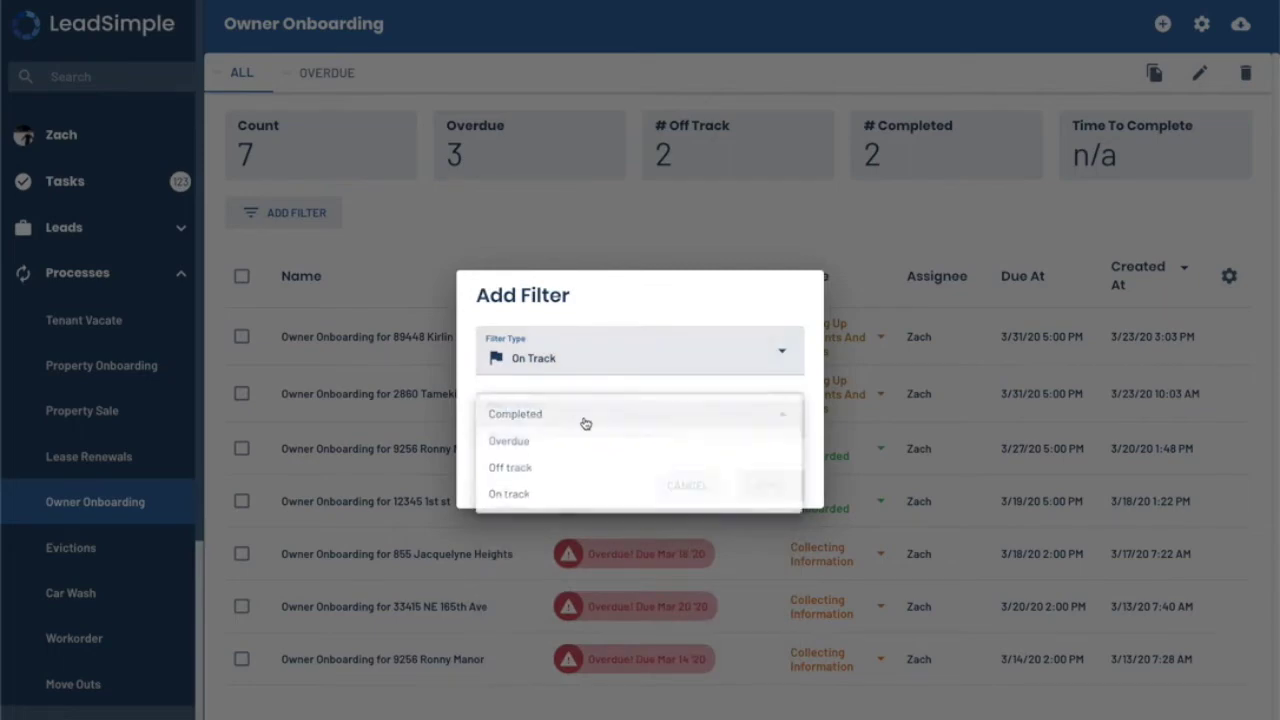
pyautogui.click(585, 423)
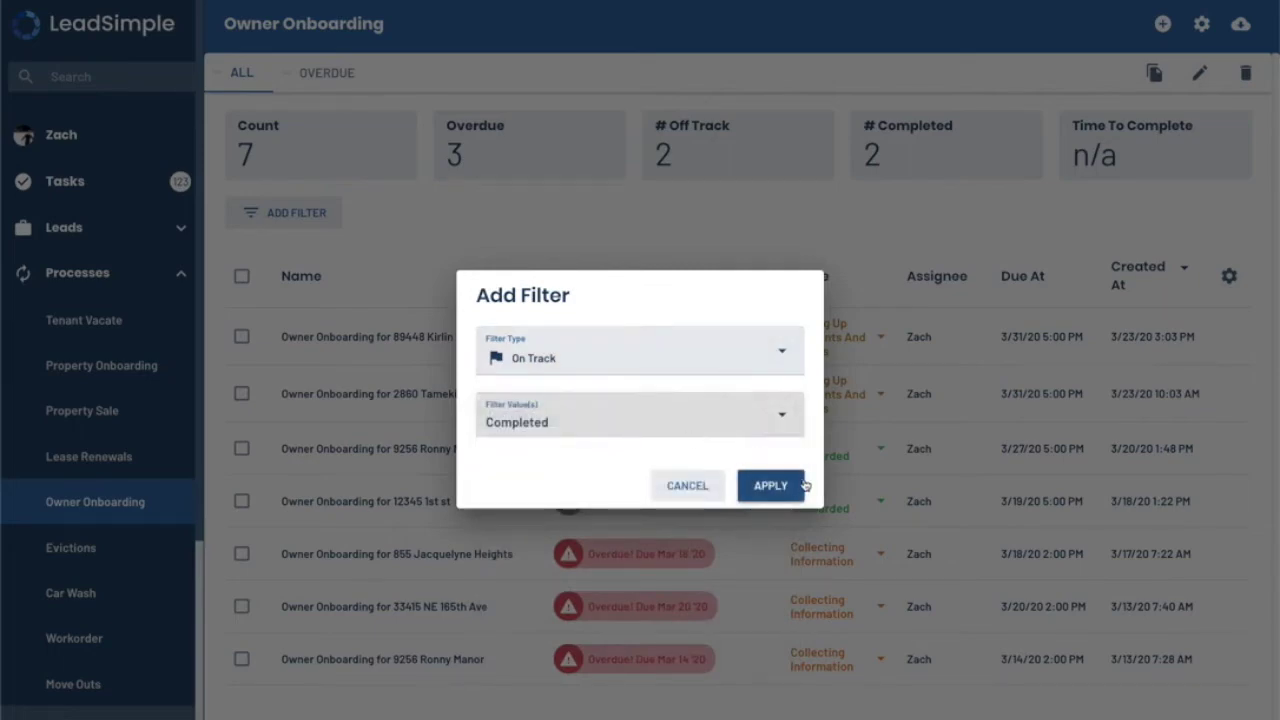
pyautogui.click(792, 486)
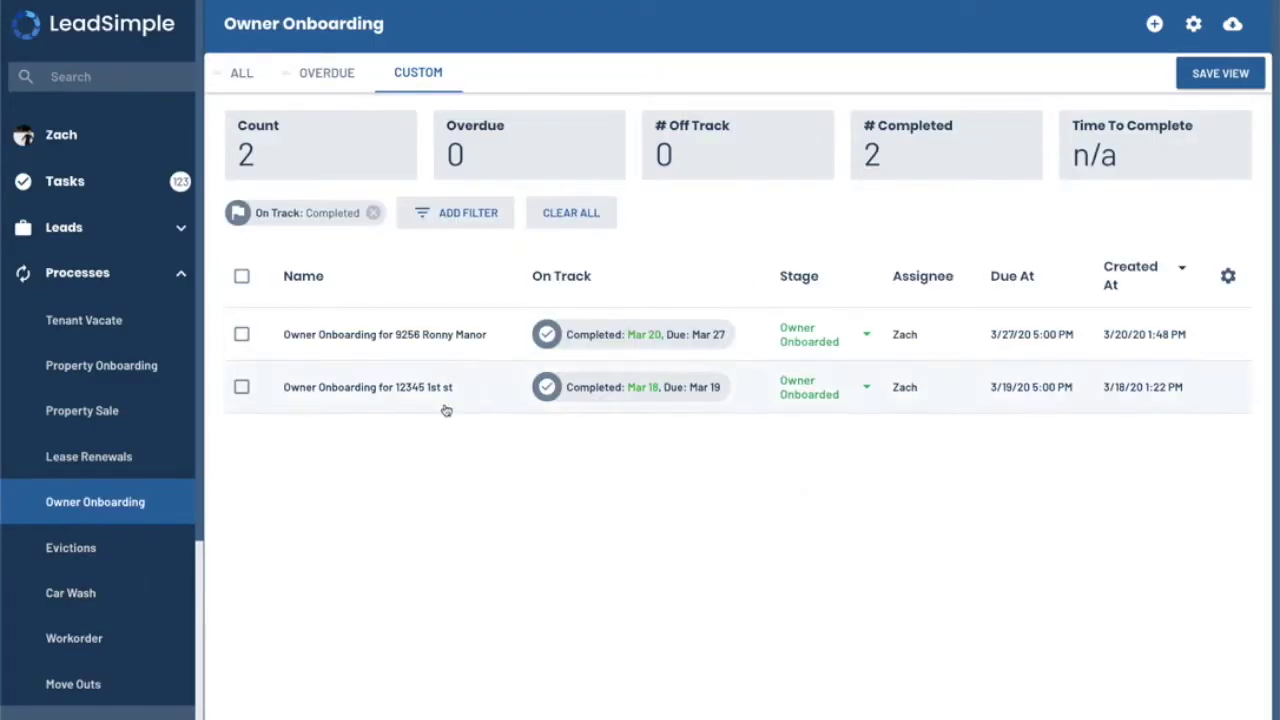
# Save the filtered list as a view named 'Completed' and return to the full list
pyautogui.click(1198, 80)
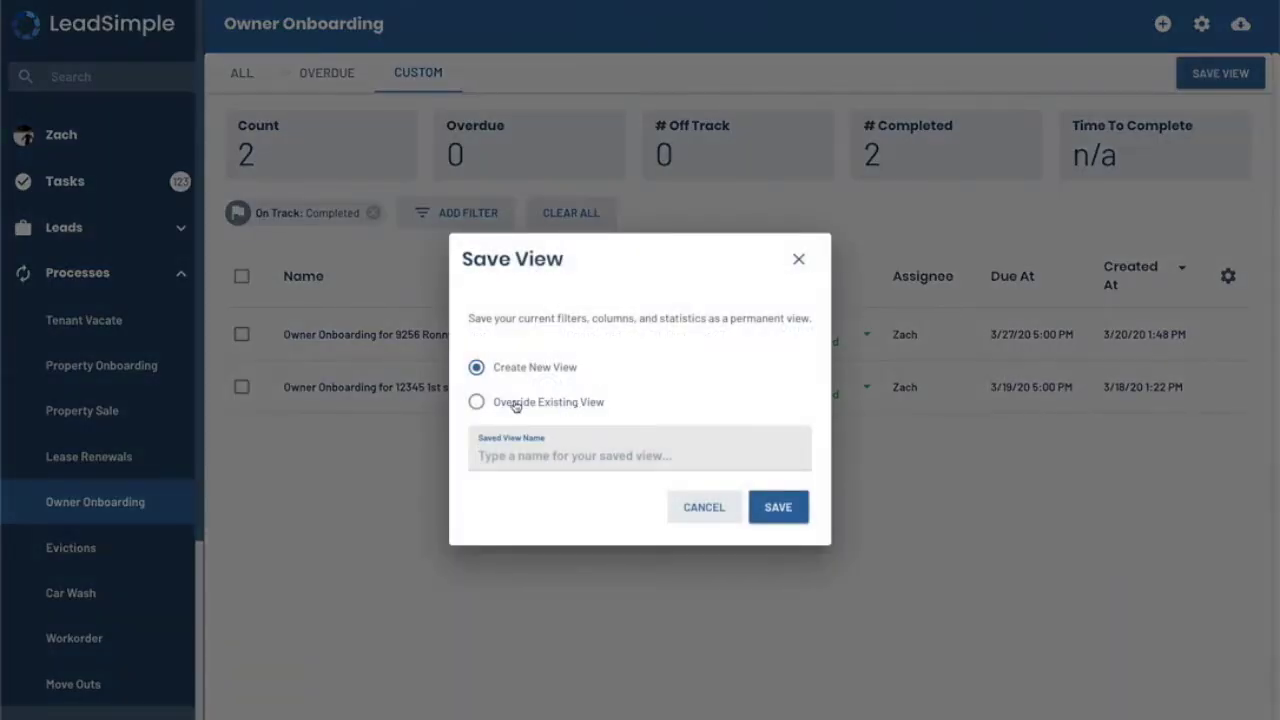
pyautogui.write('Completed')
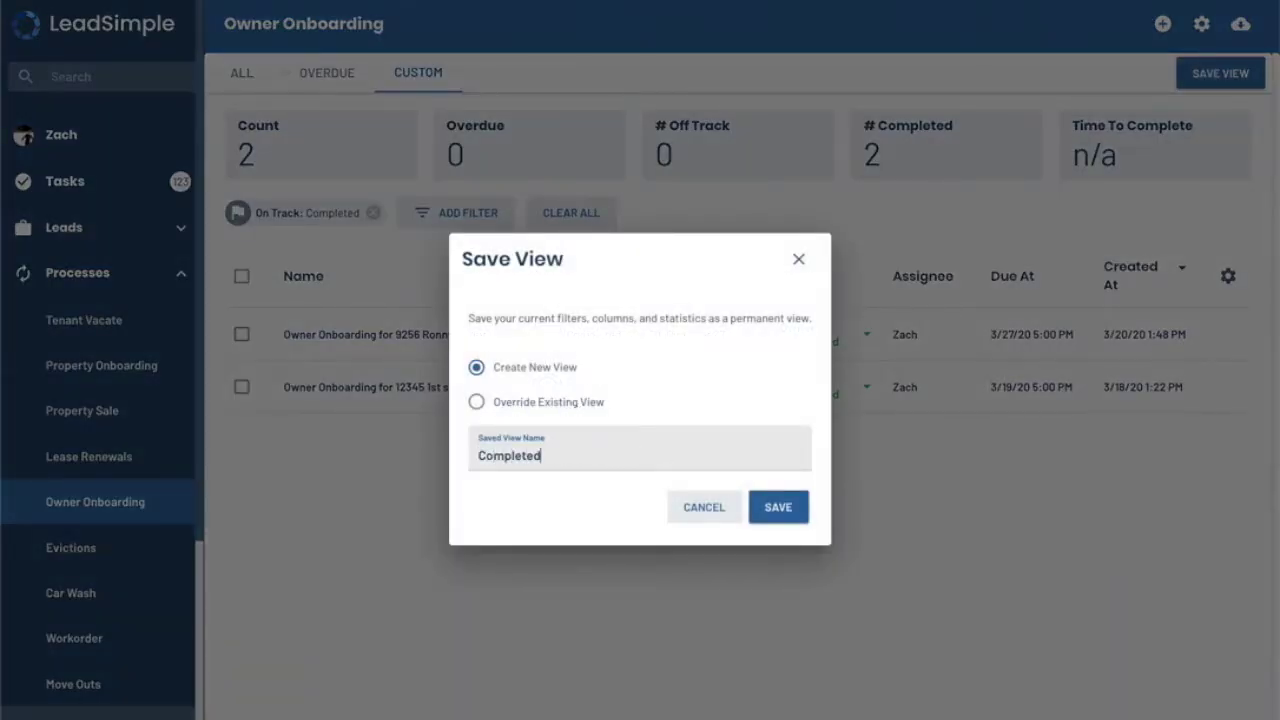
pyautogui.click(782, 512)
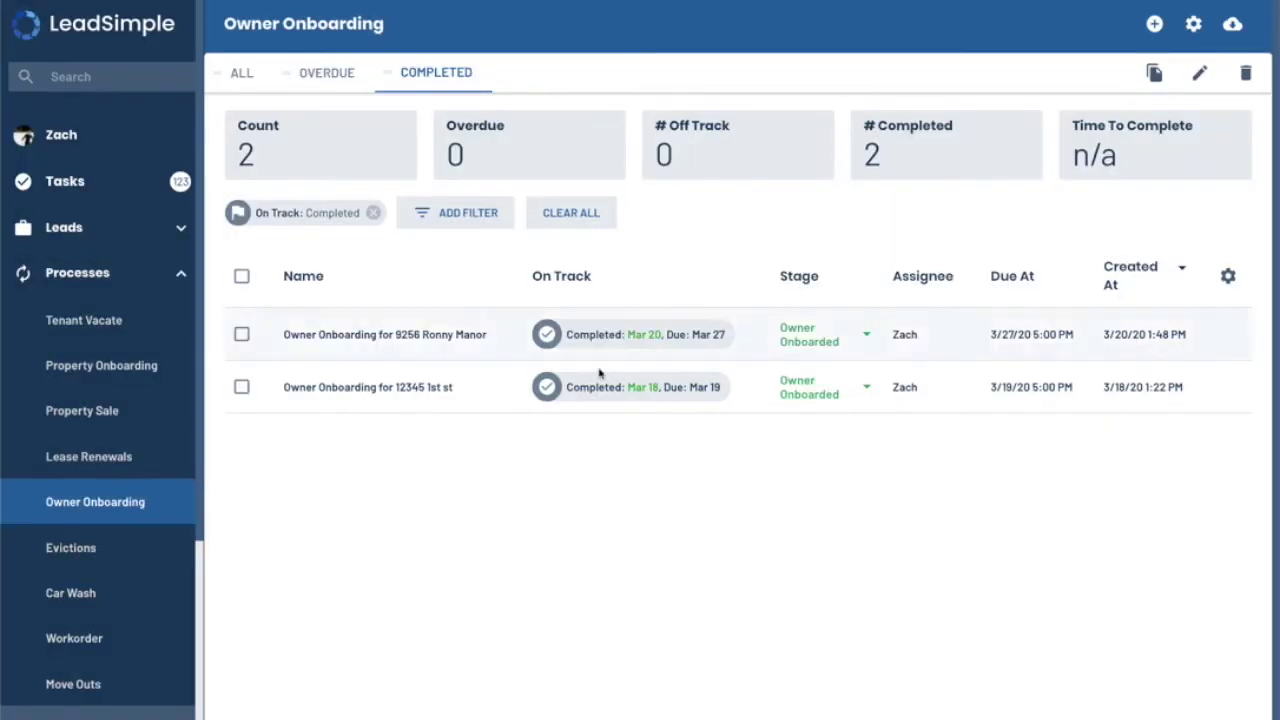
pyautogui.click(234, 73)
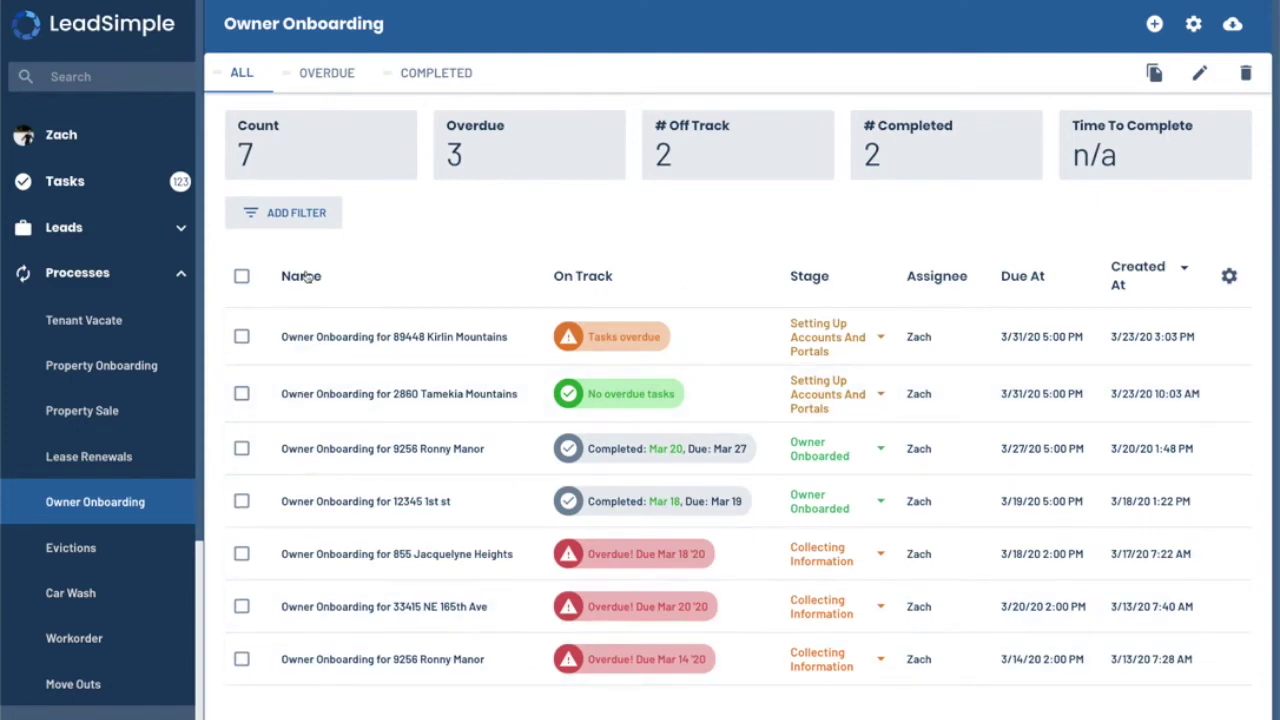
pyautogui.click(322, 225)
pyautogui.click(495, 382)
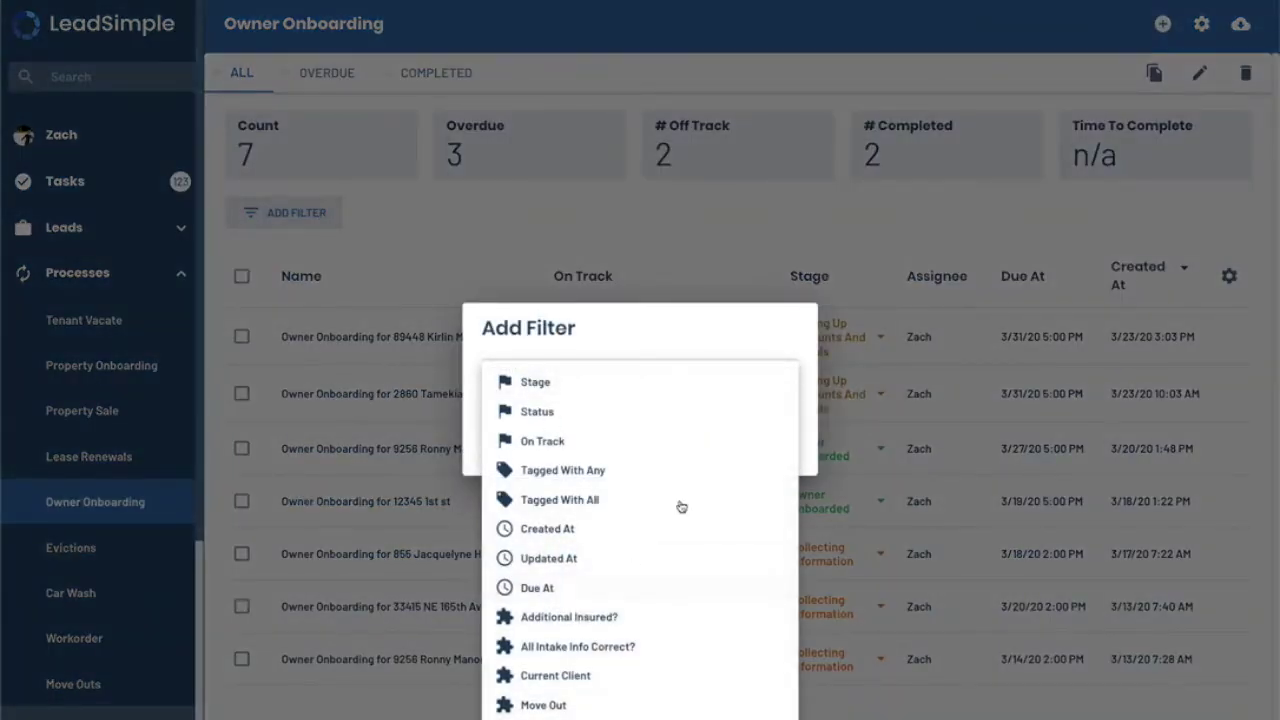
pyautogui.click(695, 175)
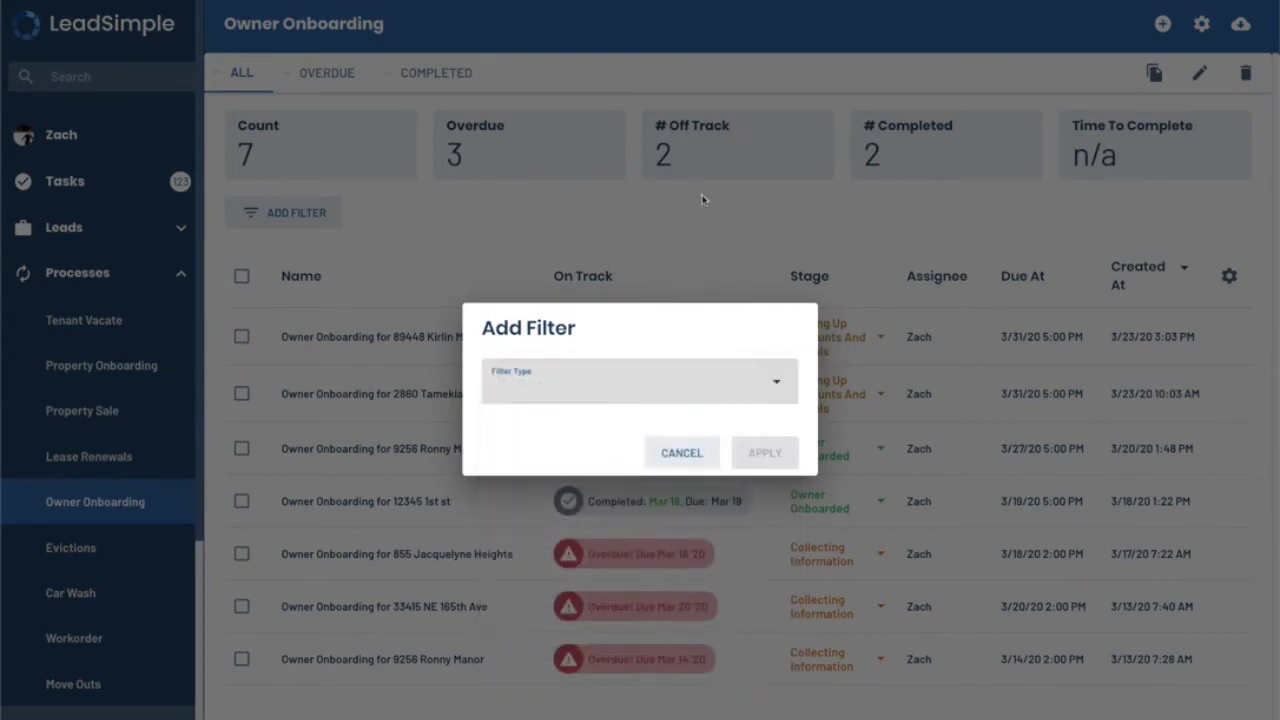
pyautogui.click(671, 458)
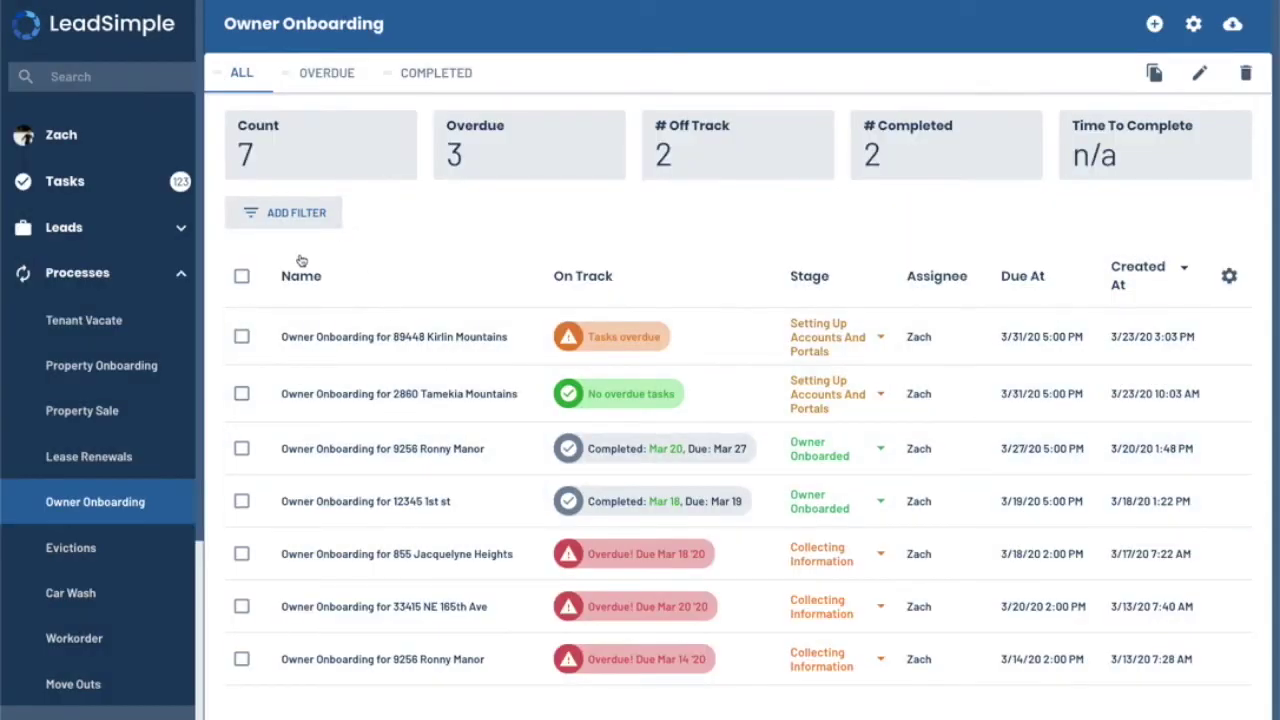
pyautogui.click(290, 213)
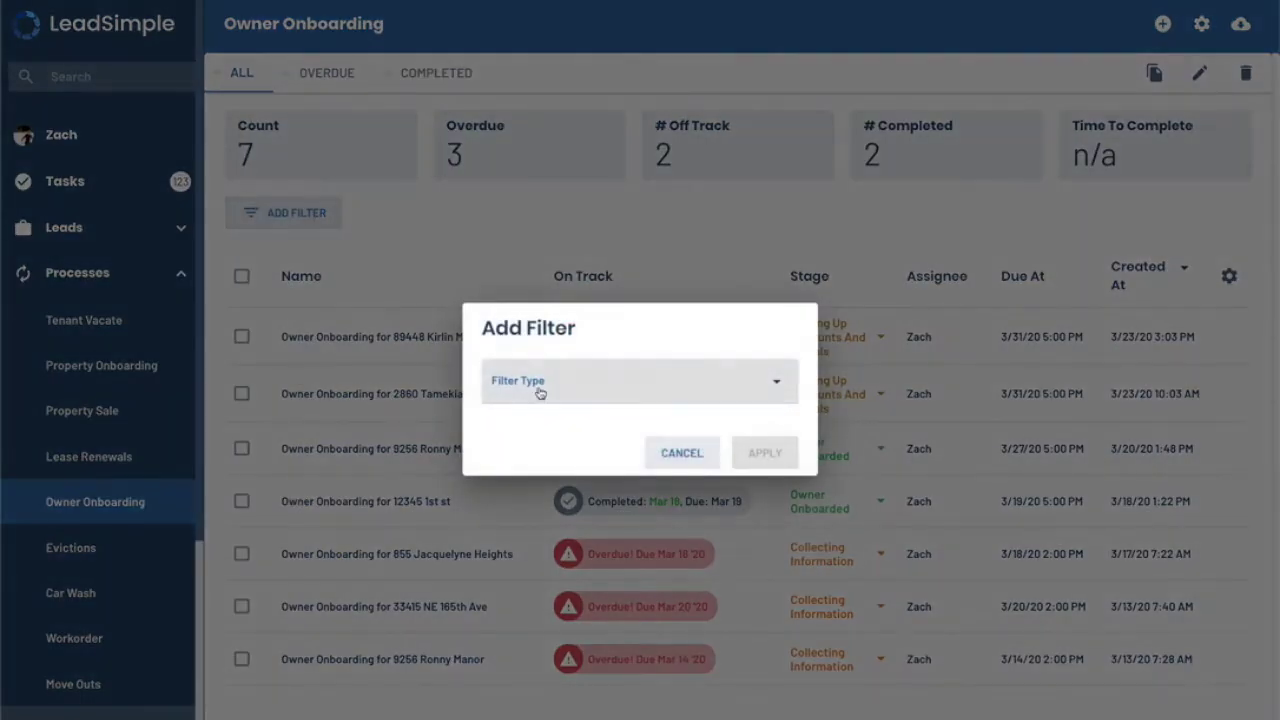
pyautogui.click(541, 394)
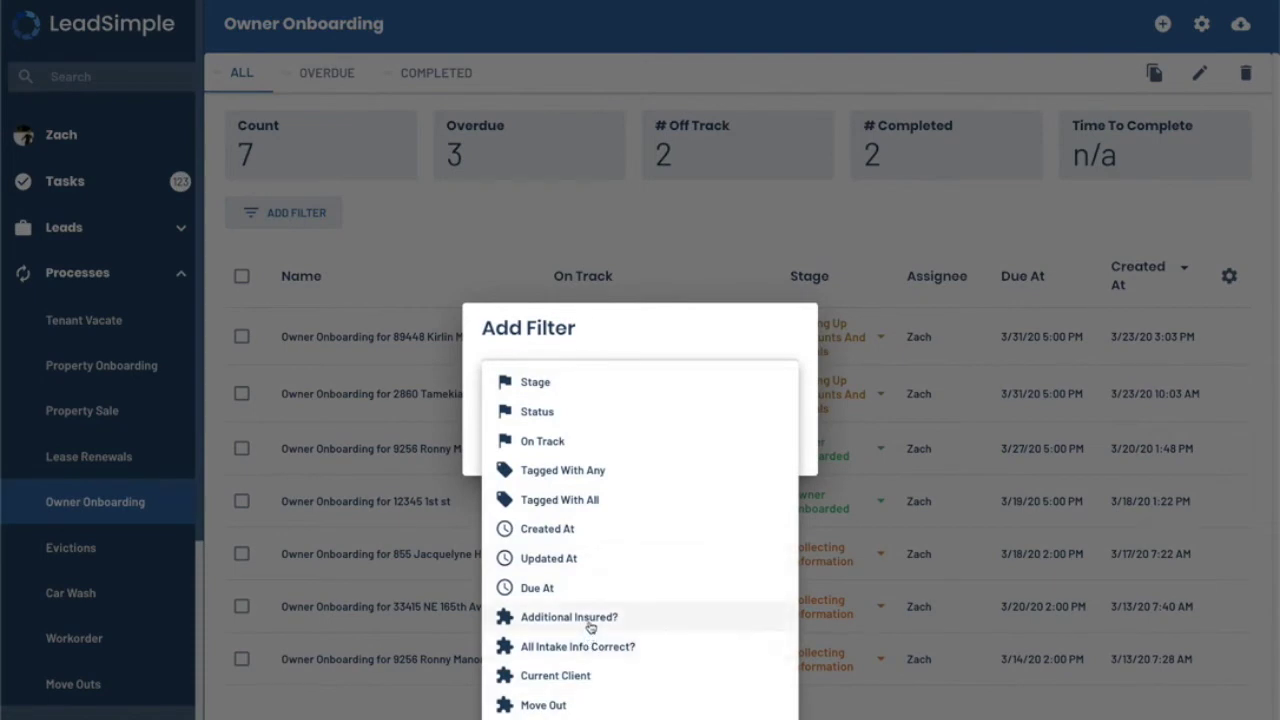
pyautogui.click(632, 285)
pyautogui.click(680, 454)
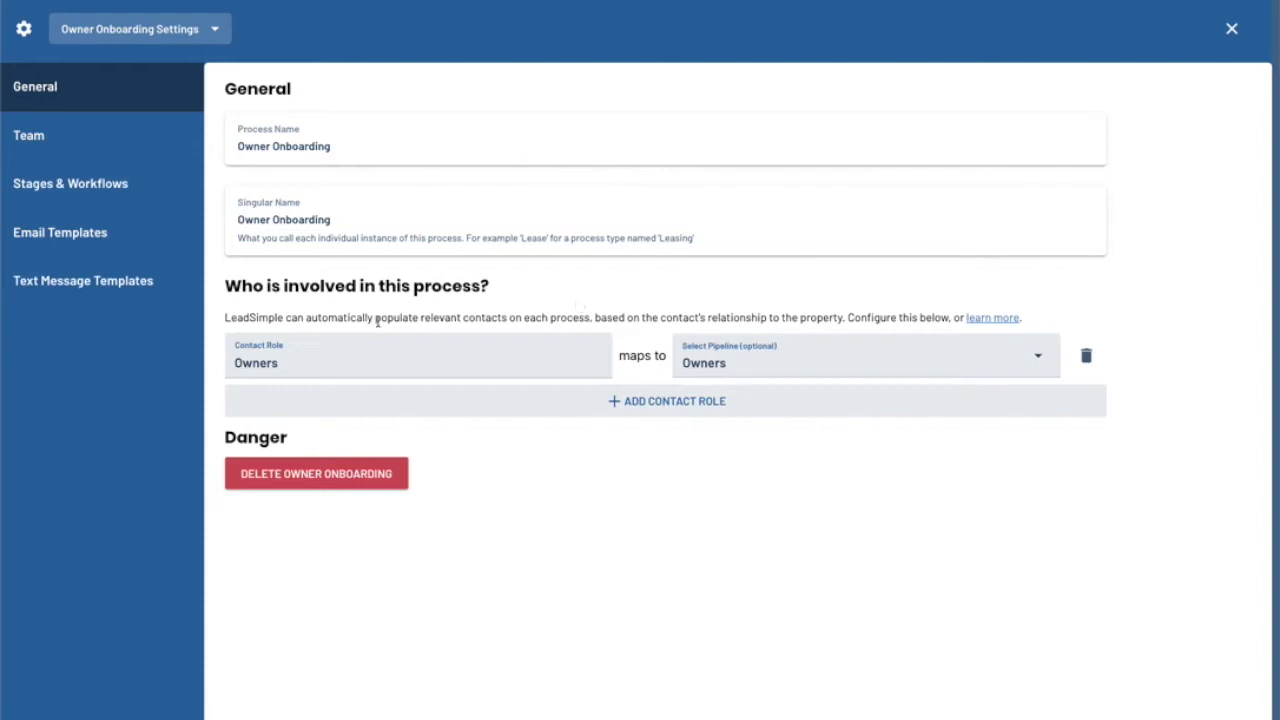
# Highlight the who-is-involved heading on the General settings page, then clear the selection
pyautogui.moveTo(234, 289); pyautogui.dragTo(537, 294)
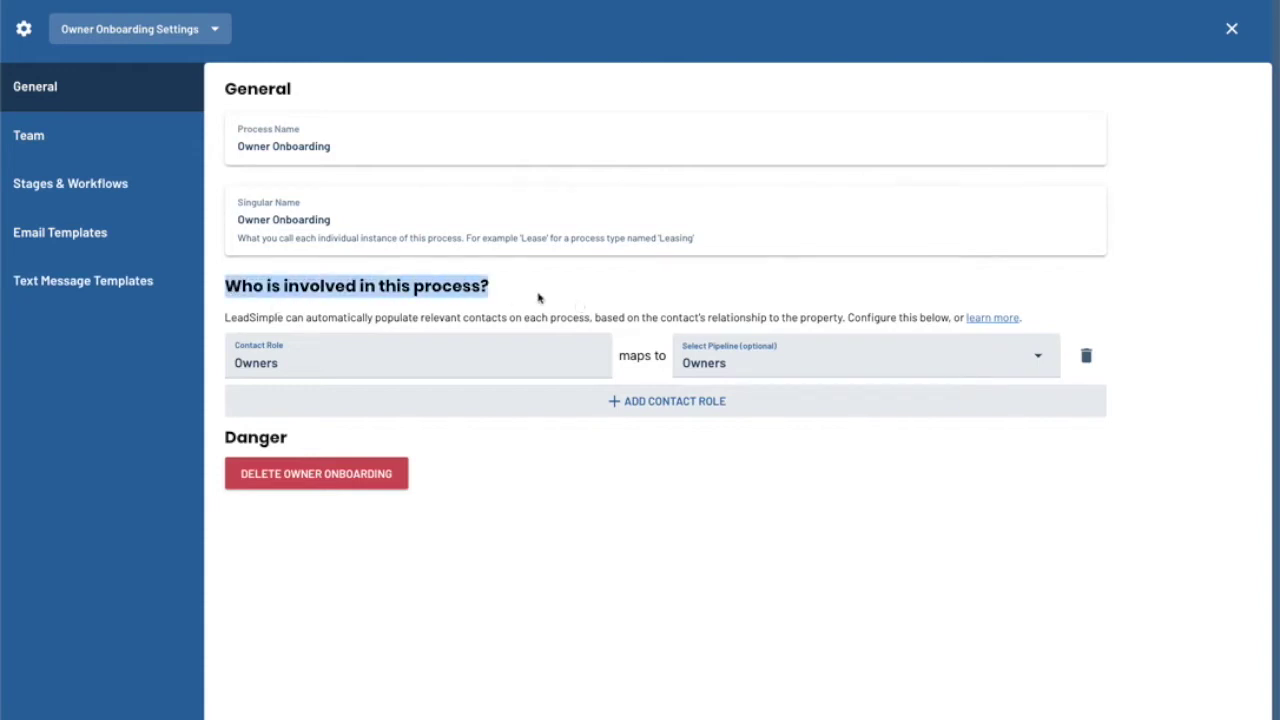
pyautogui.click(538, 297)
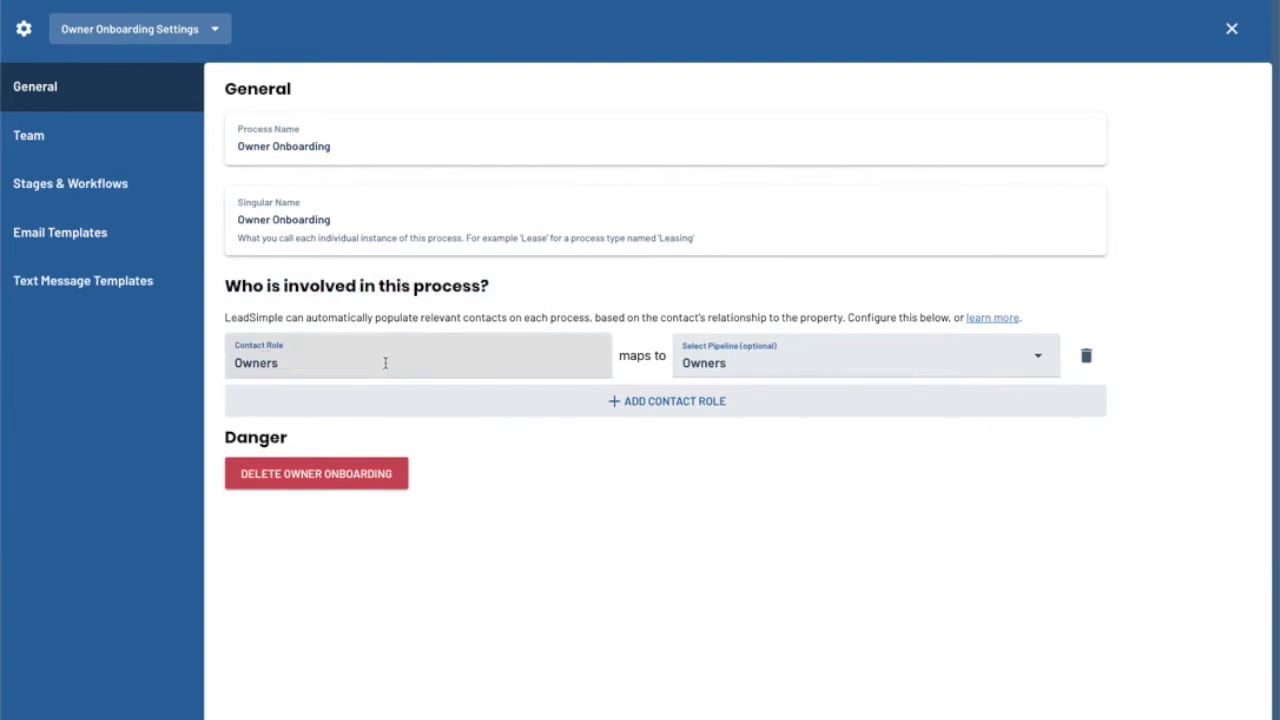
pyautogui.click(126, 26)
# Switch to the Property Onboarding process settings
pyautogui.click(118, 55)
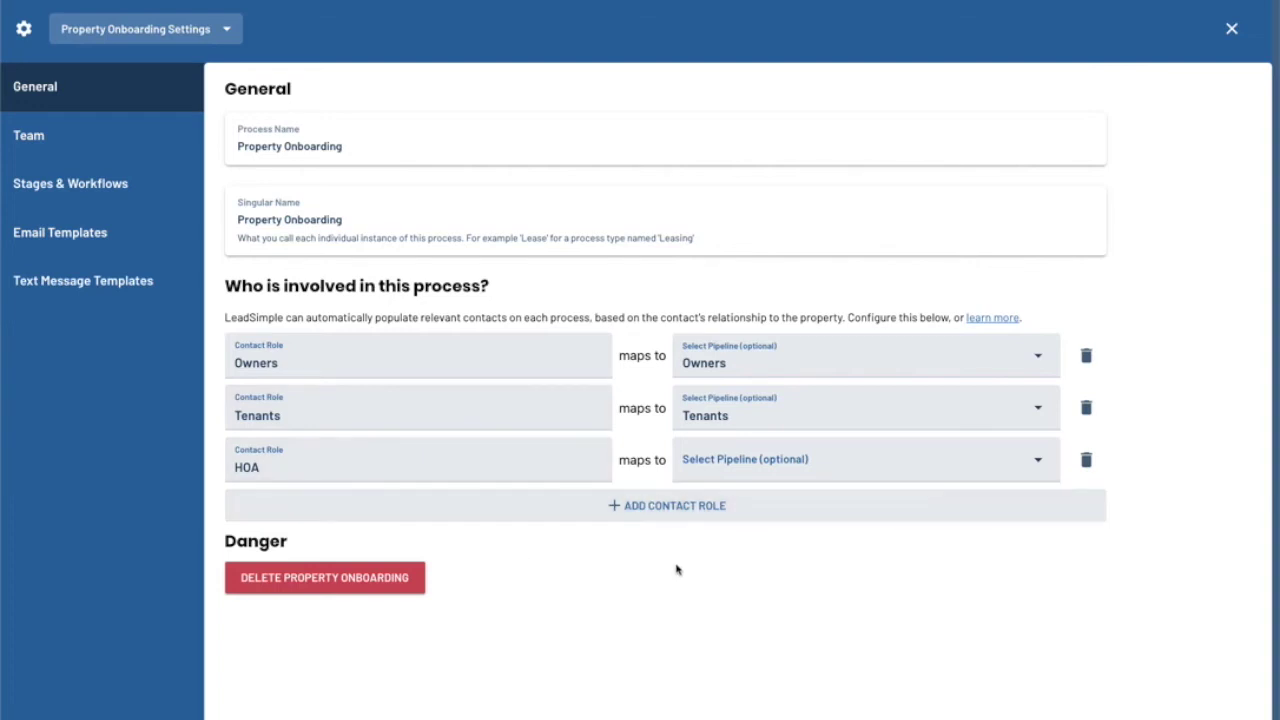
# Review Property Onboarding's Team and Stages & Workflows pages, then return to Owner Onboarding settings
pyautogui.click(72, 142)
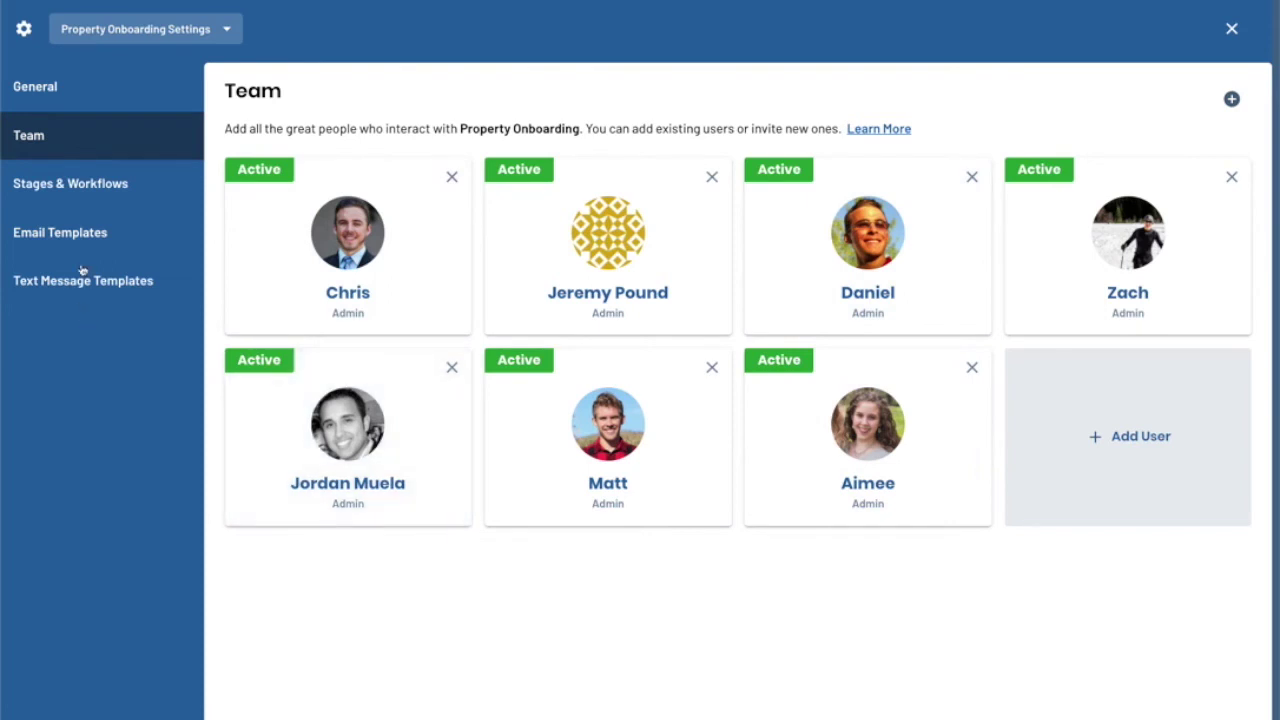
pyautogui.click(90, 194)
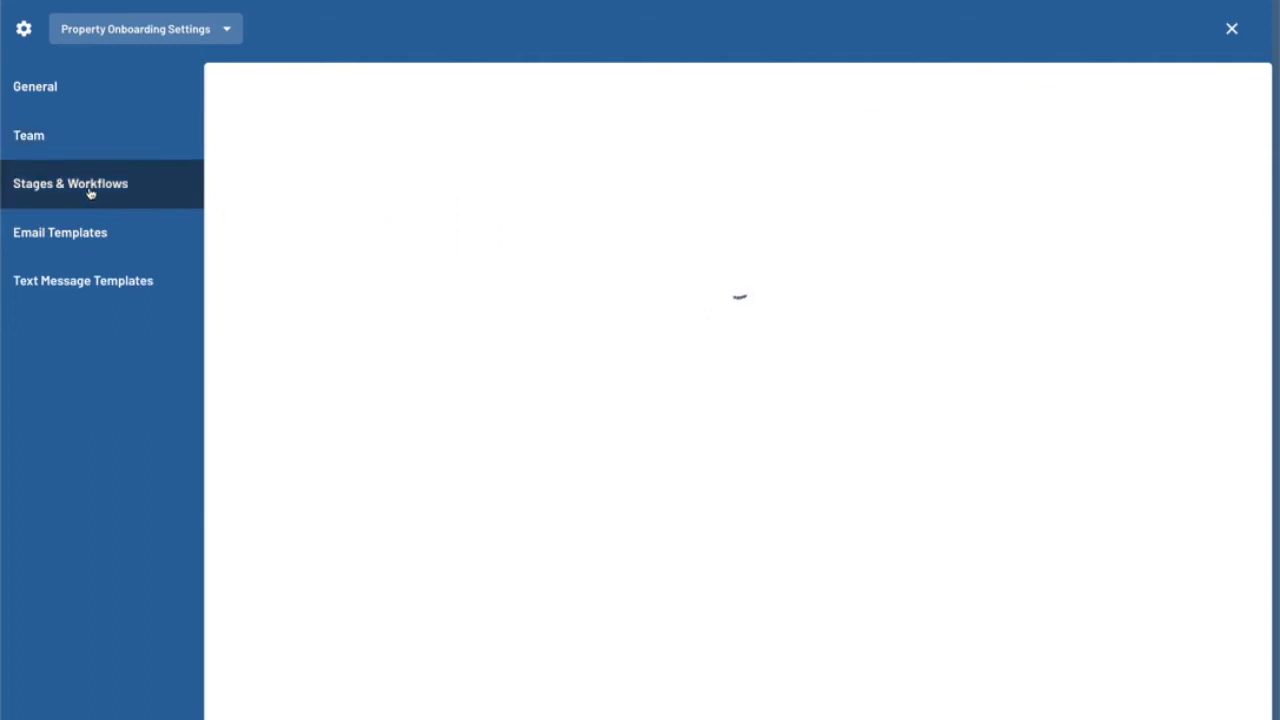
pyautogui.click(120, 32)
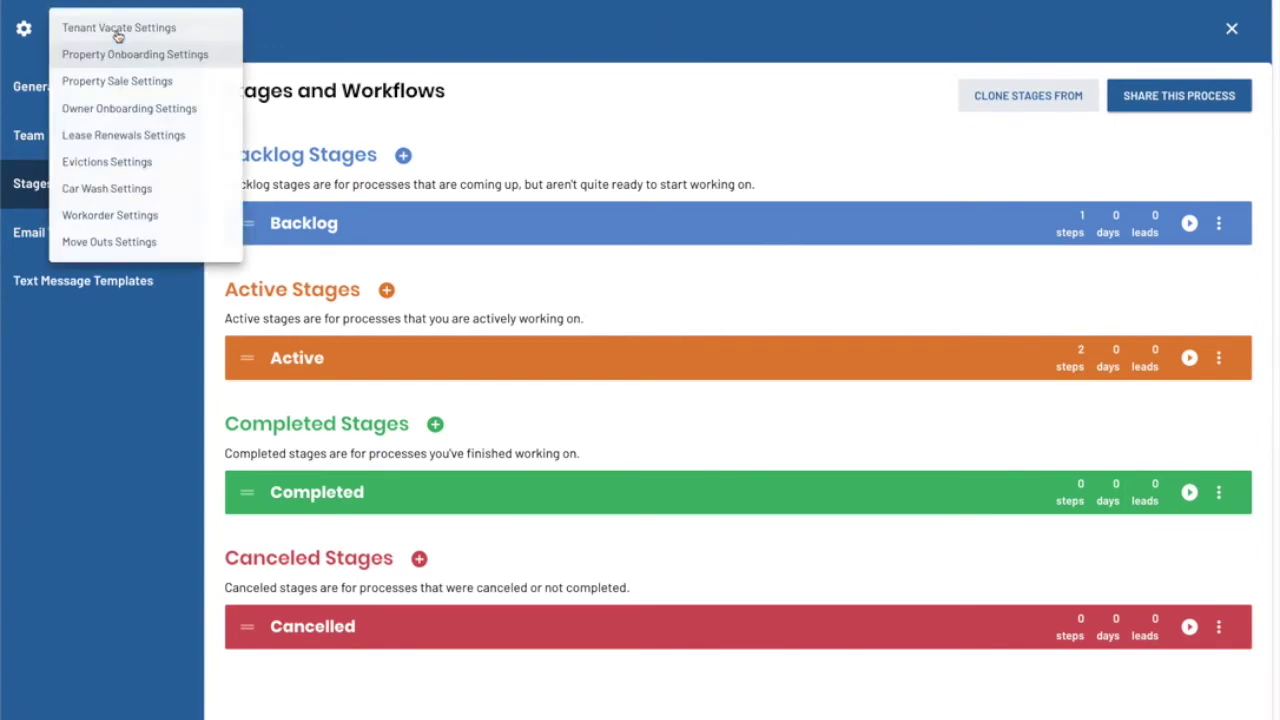
pyautogui.click(165, 109)
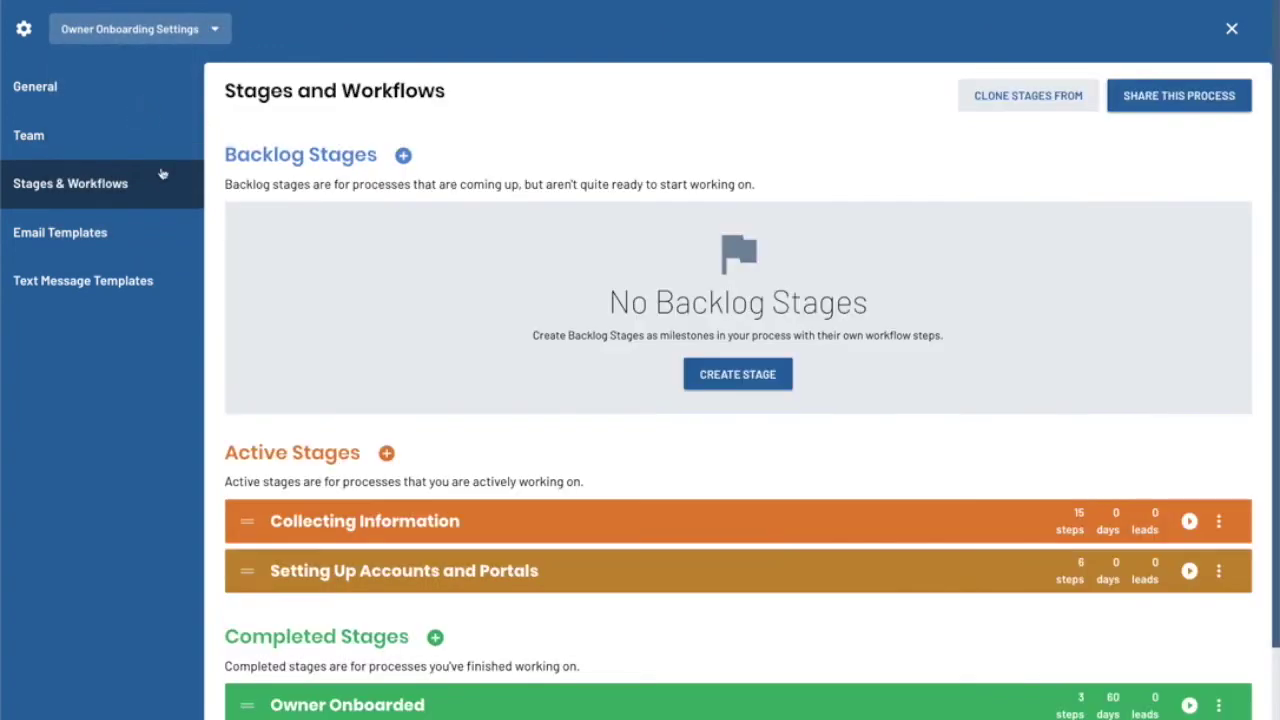
# Scroll through the Owner Onboarding stages and open the Collecting Information workflow
pyautogui.scroll(-1, 452, 280)
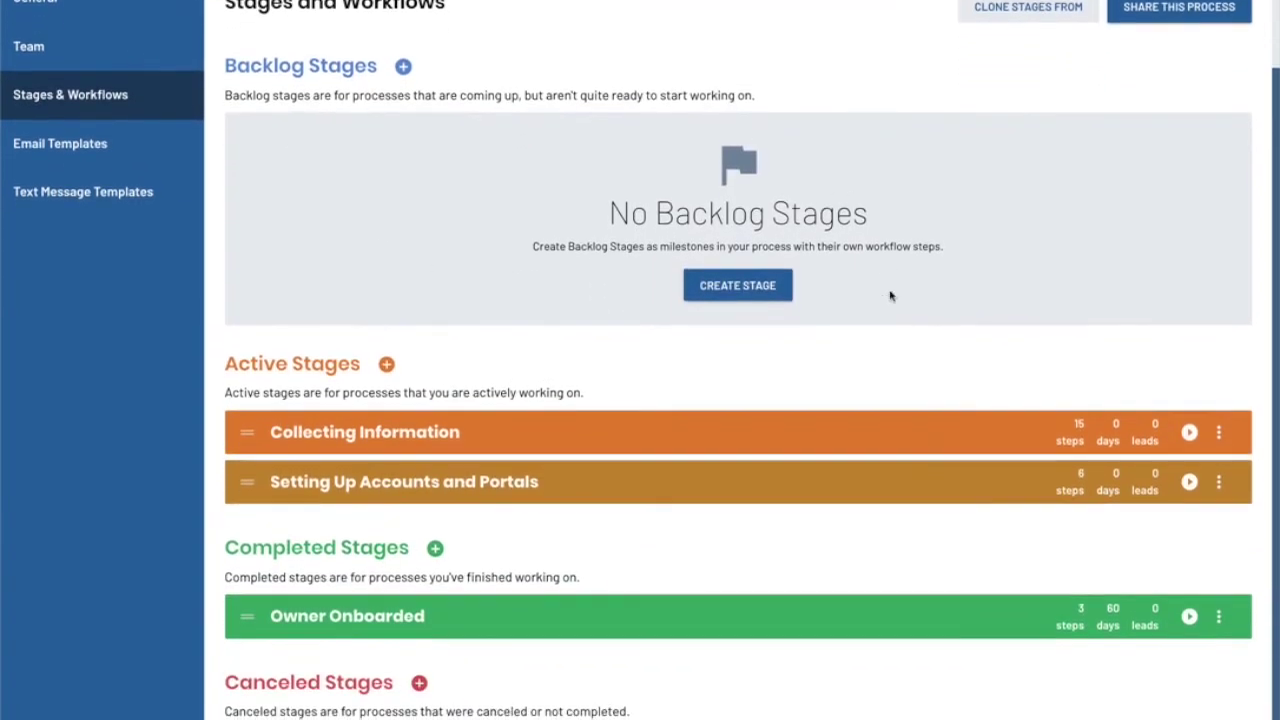
pyautogui.scroll(-1, 460, 263)
pyautogui.scroll(-1, 460, 265)
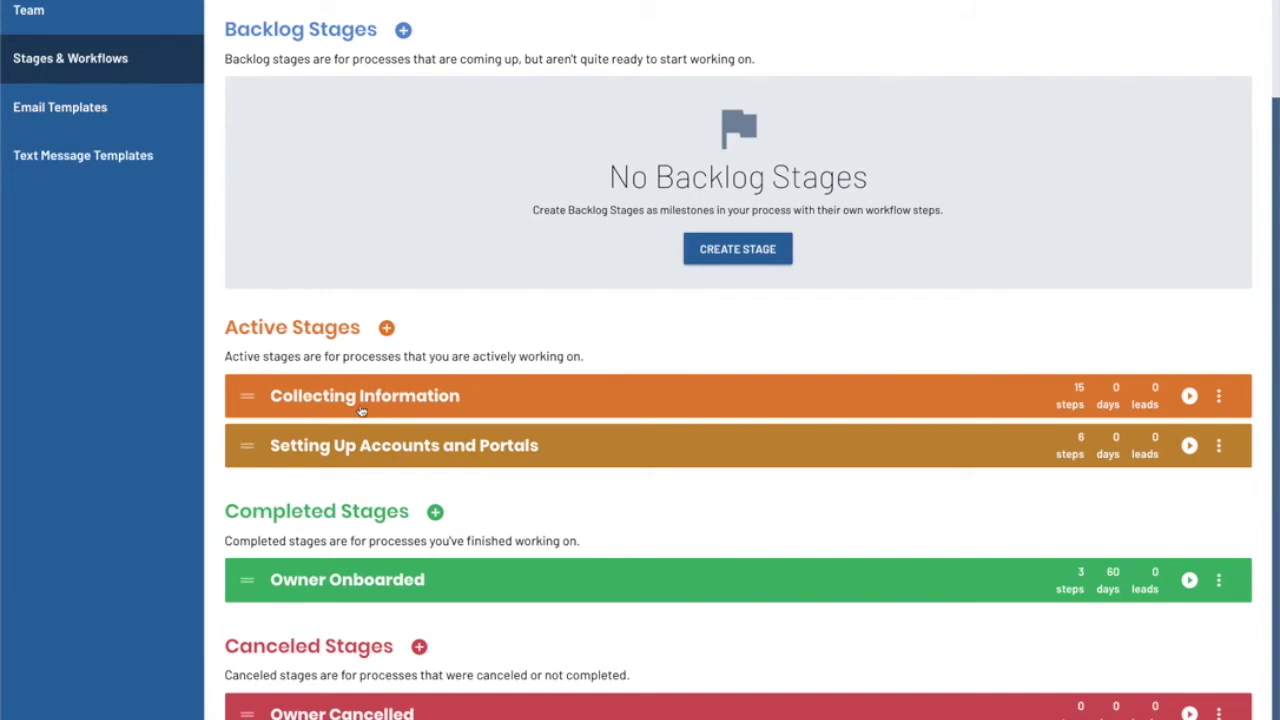
pyautogui.scroll(-1, 322, 515)
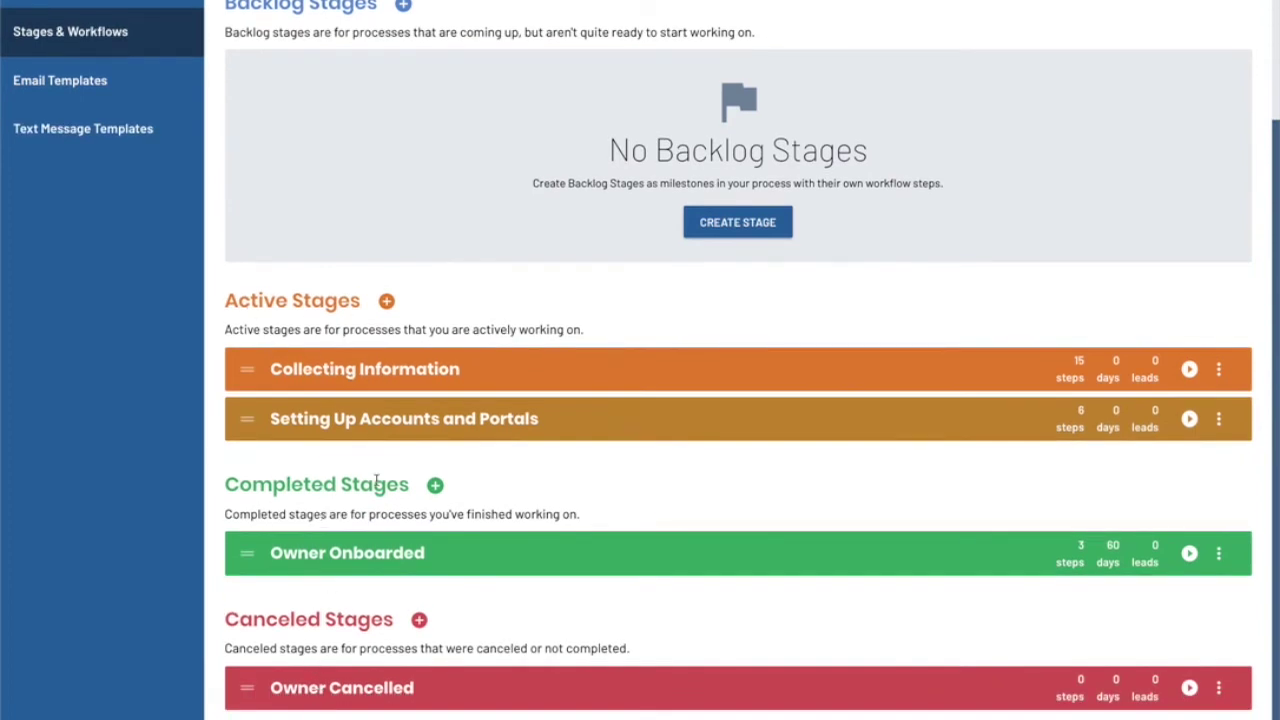
pyautogui.click(362, 384)
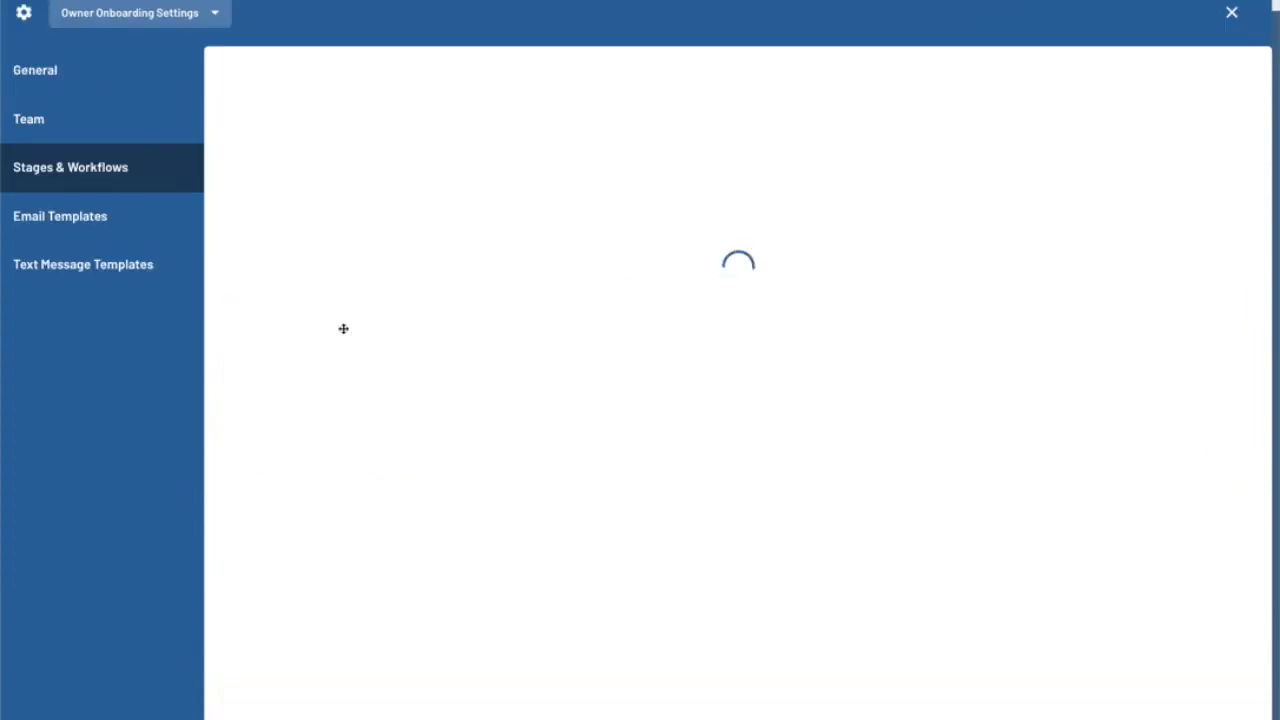
pyautogui.scroll(5, 494, 268)
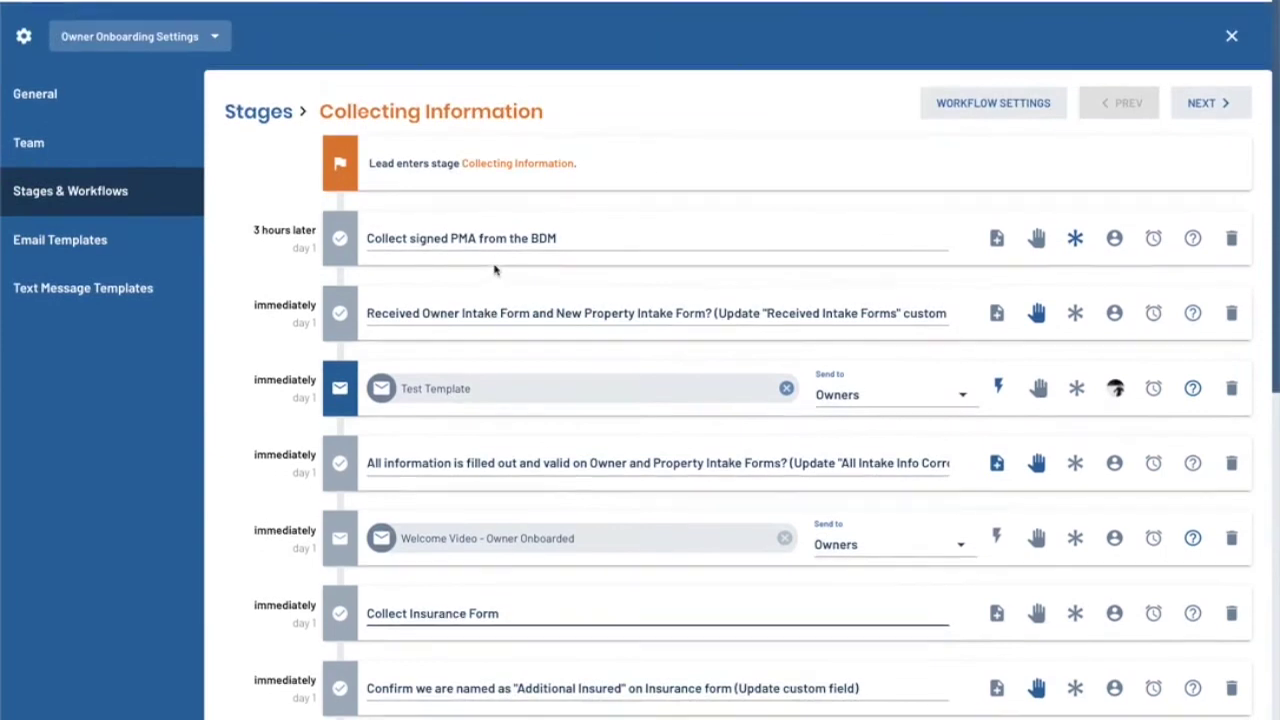
pyautogui.scroll(-1, 470, 180)
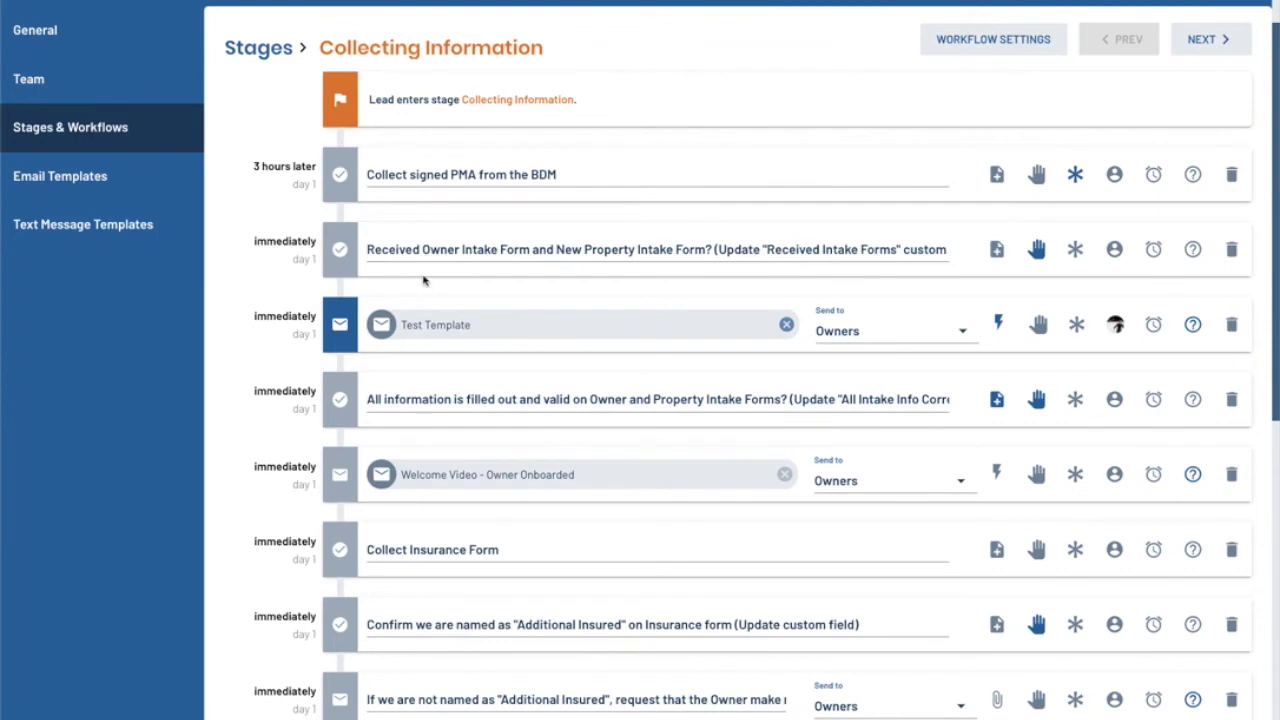
pyautogui.scroll(-1, 425, 300)
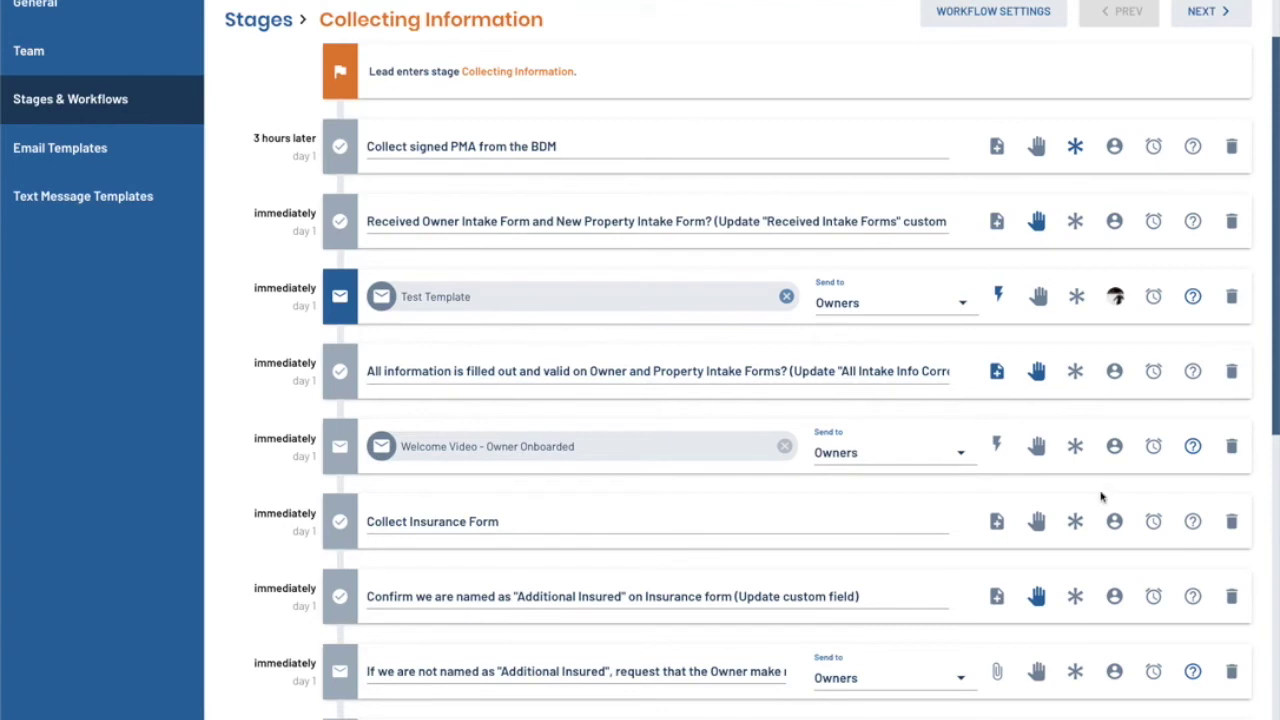
# Read the signed PMA step's instructions, then open the Test Template step's conditions
pyautogui.click(996, 148)
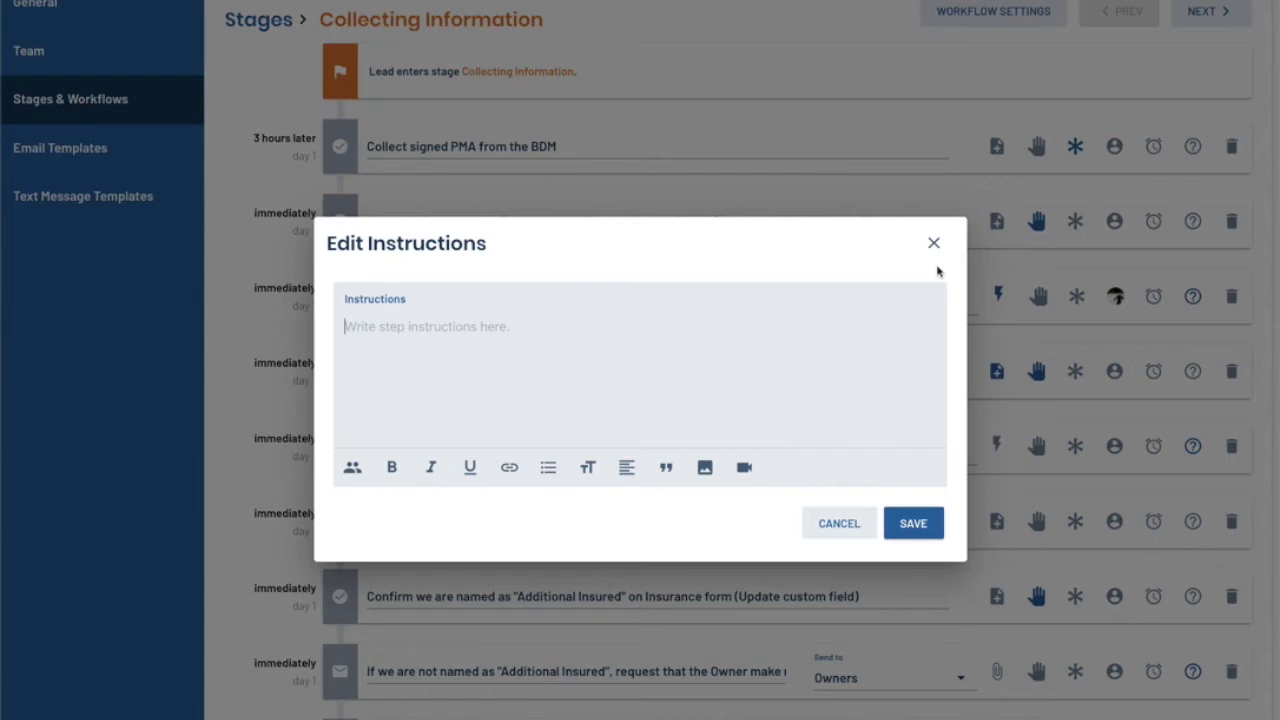
pyautogui.click(933, 243)
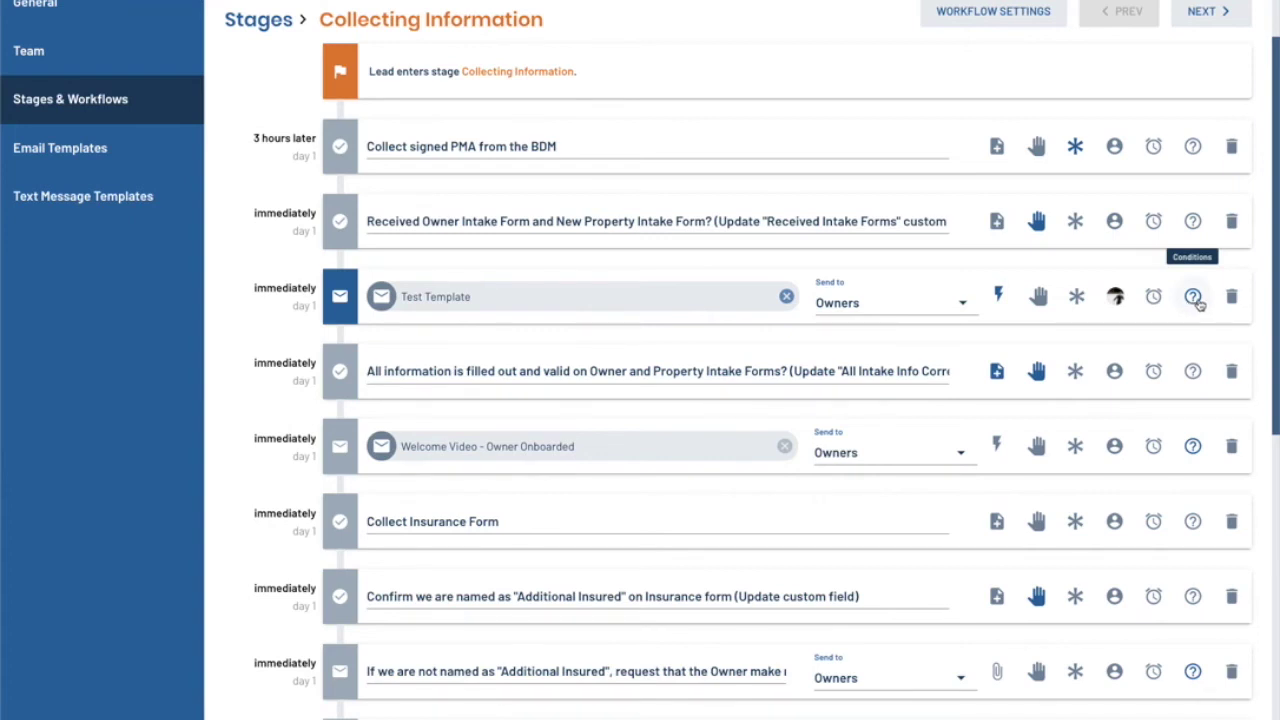
pyautogui.click(1195, 299)
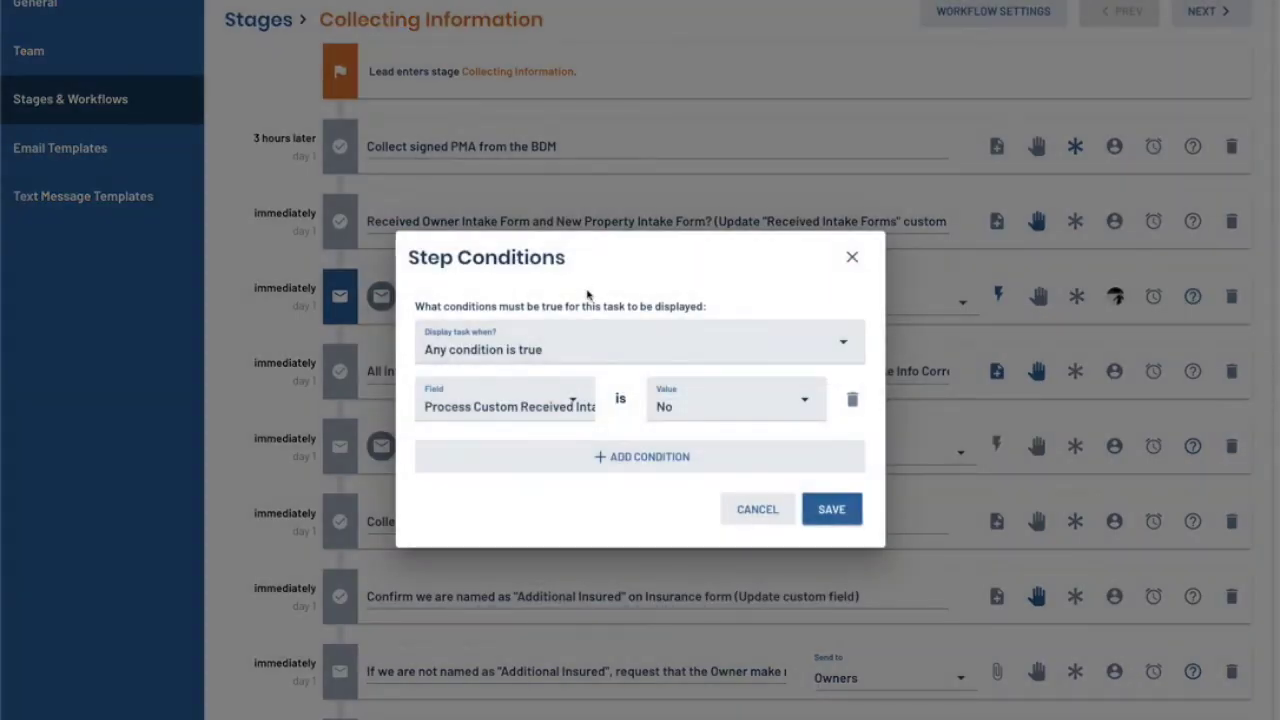
# Browse the condition's Field list without changing it, then close Step Conditions unsaved
pyautogui.click(476, 392)
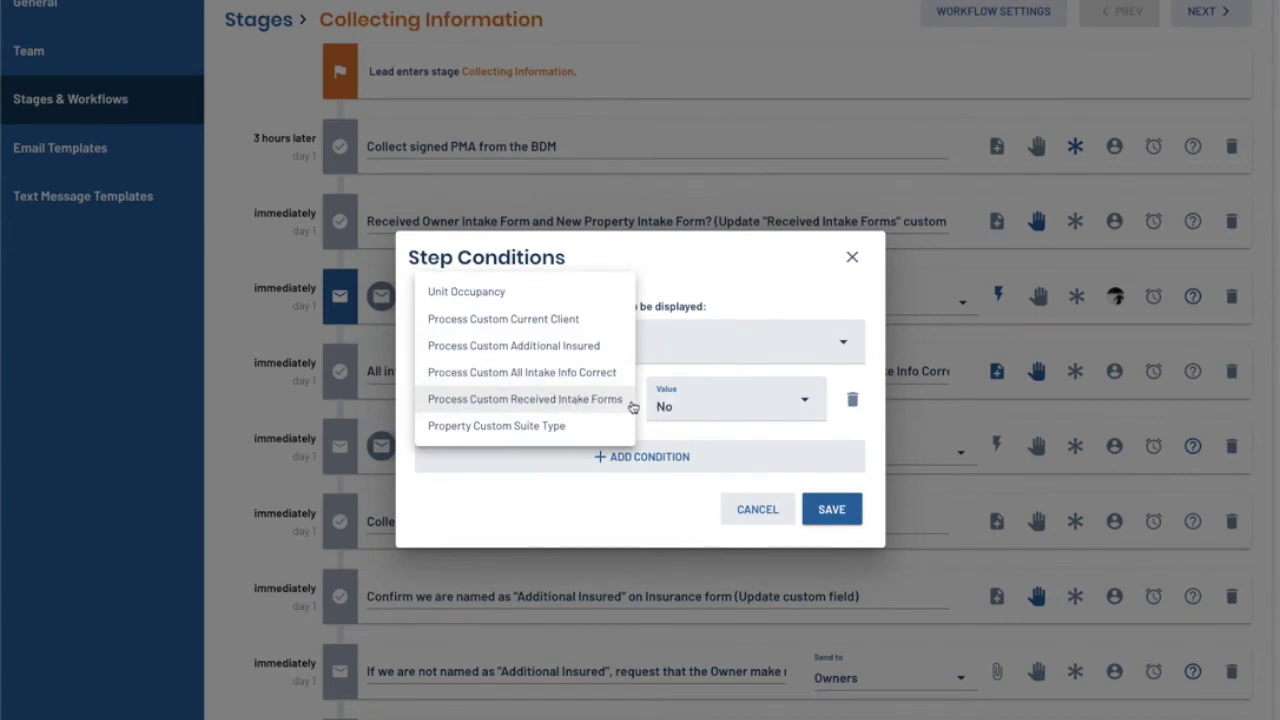
pyautogui.click(757, 441)
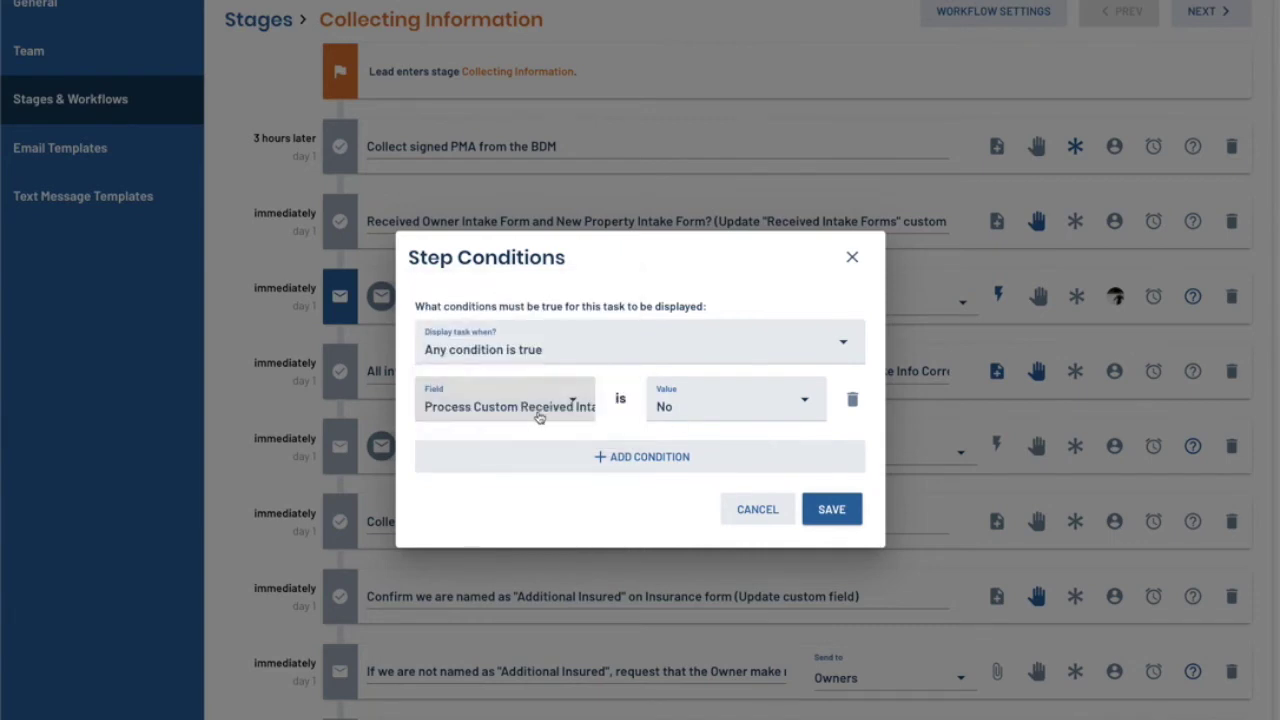
pyautogui.click(538, 417)
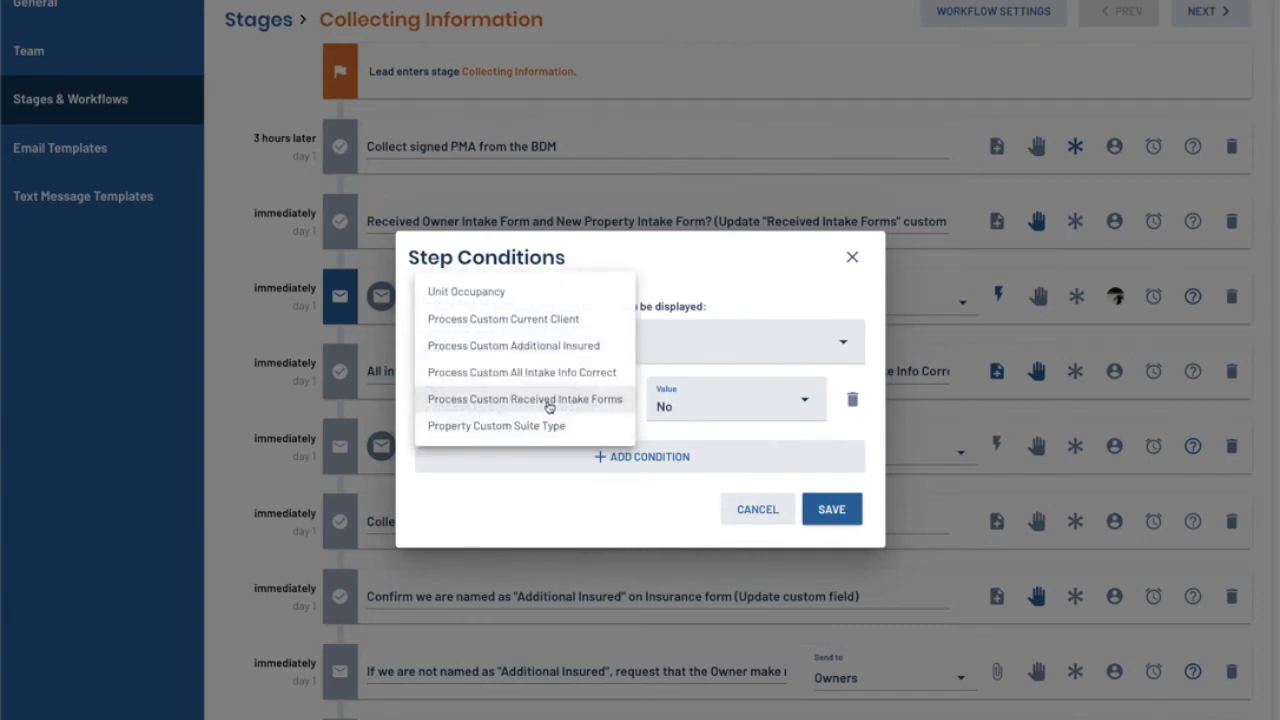
pyautogui.click(708, 428)
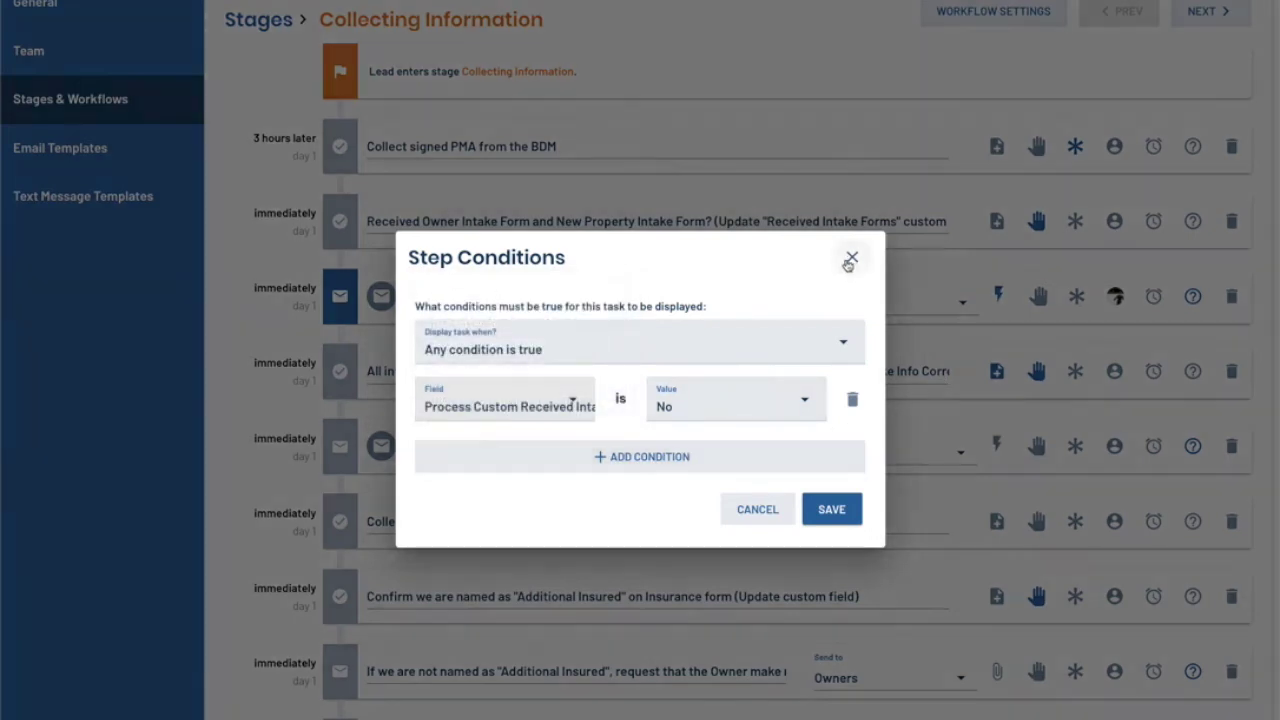
pyautogui.click(850, 260)
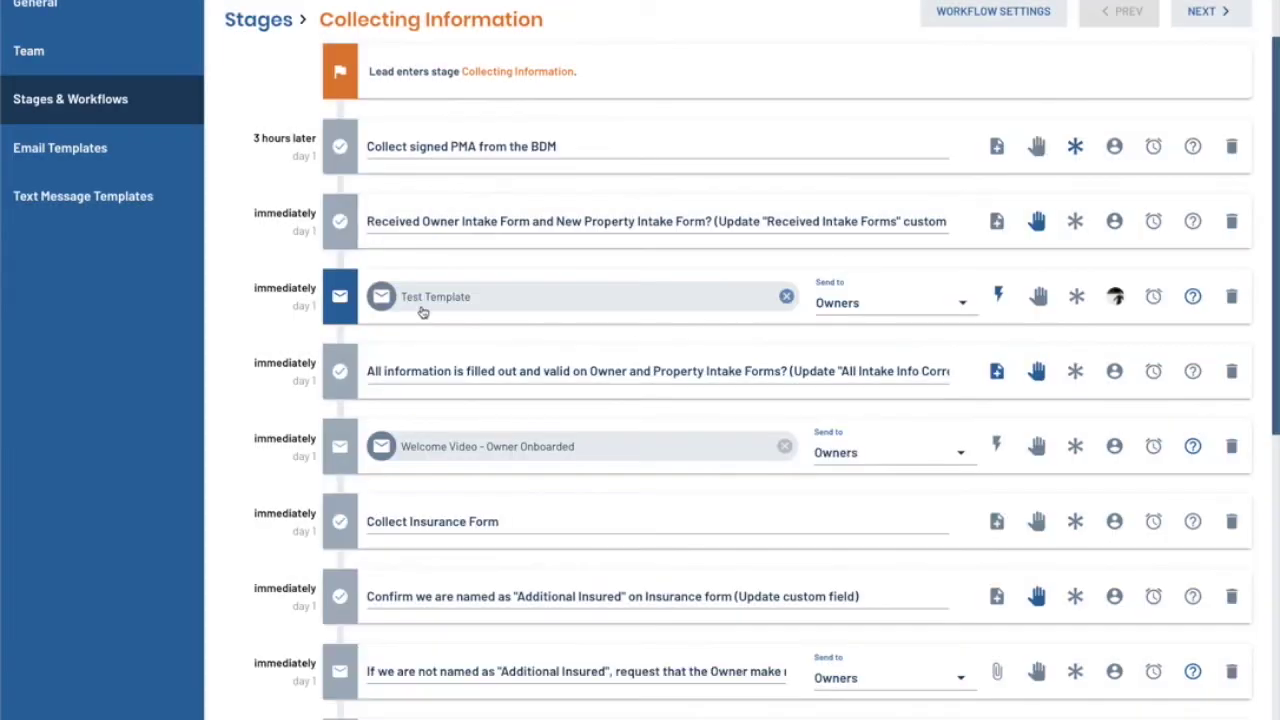
pyautogui.scroll(-4, 760, 447)
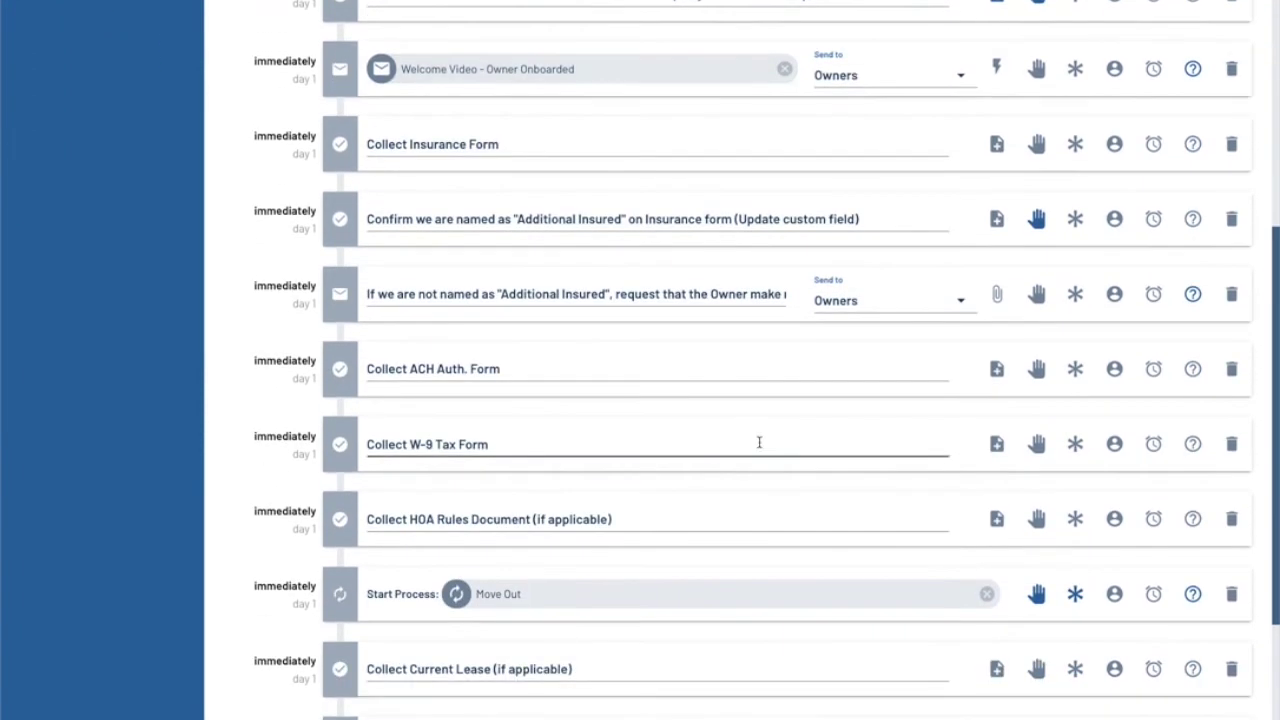
pyautogui.click(547, 77)
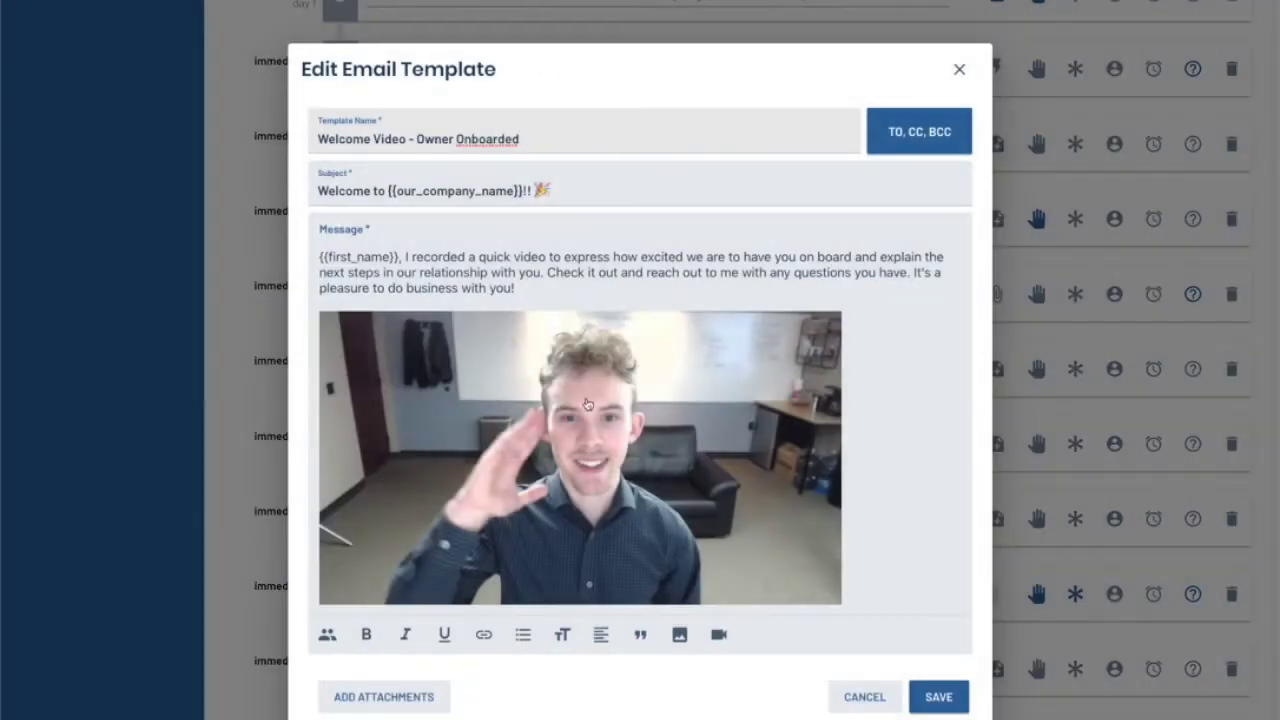
pyautogui.click(959, 69)
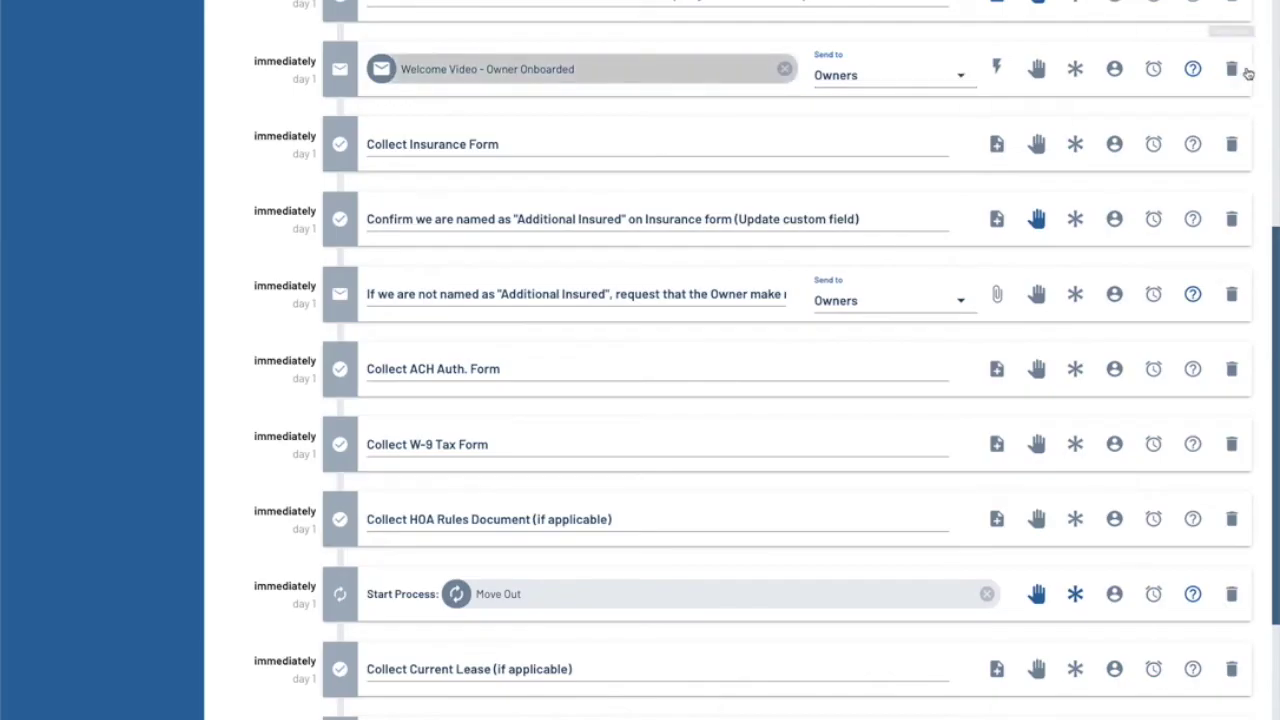
pyautogui.click(1192, 68)
pyautogui.click(493, 418)
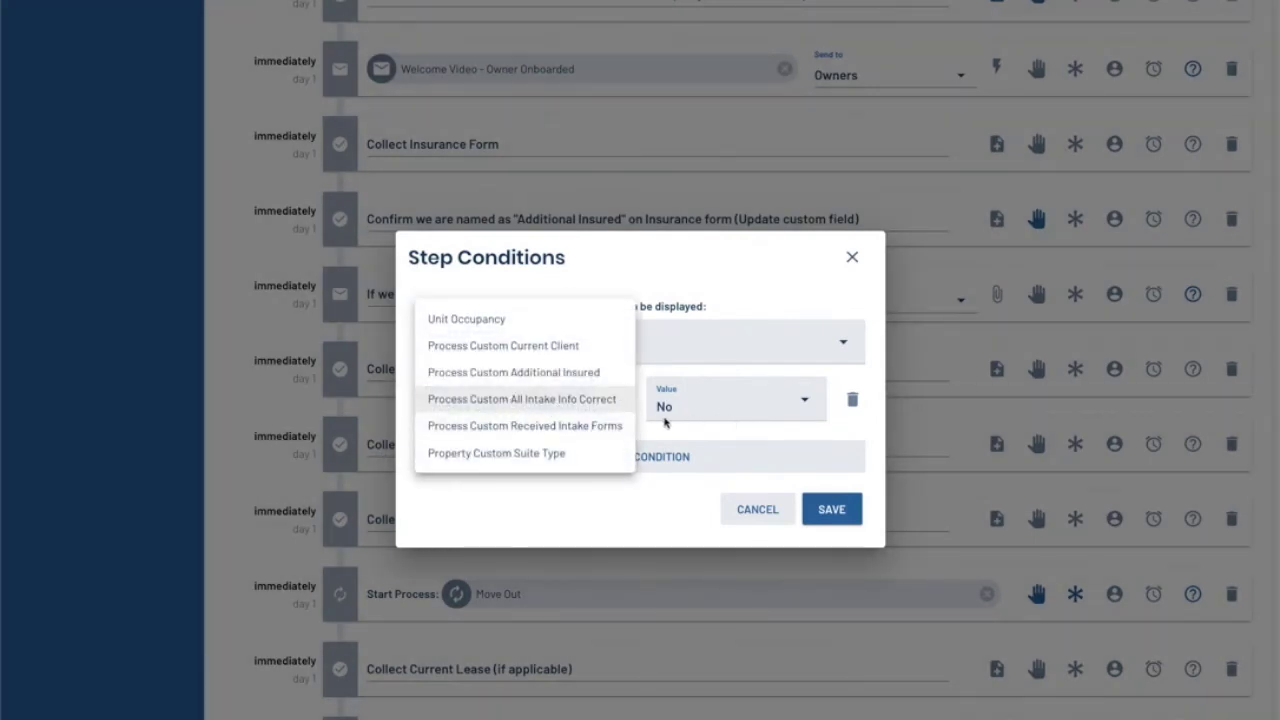
pyautogui.click(680, 488)
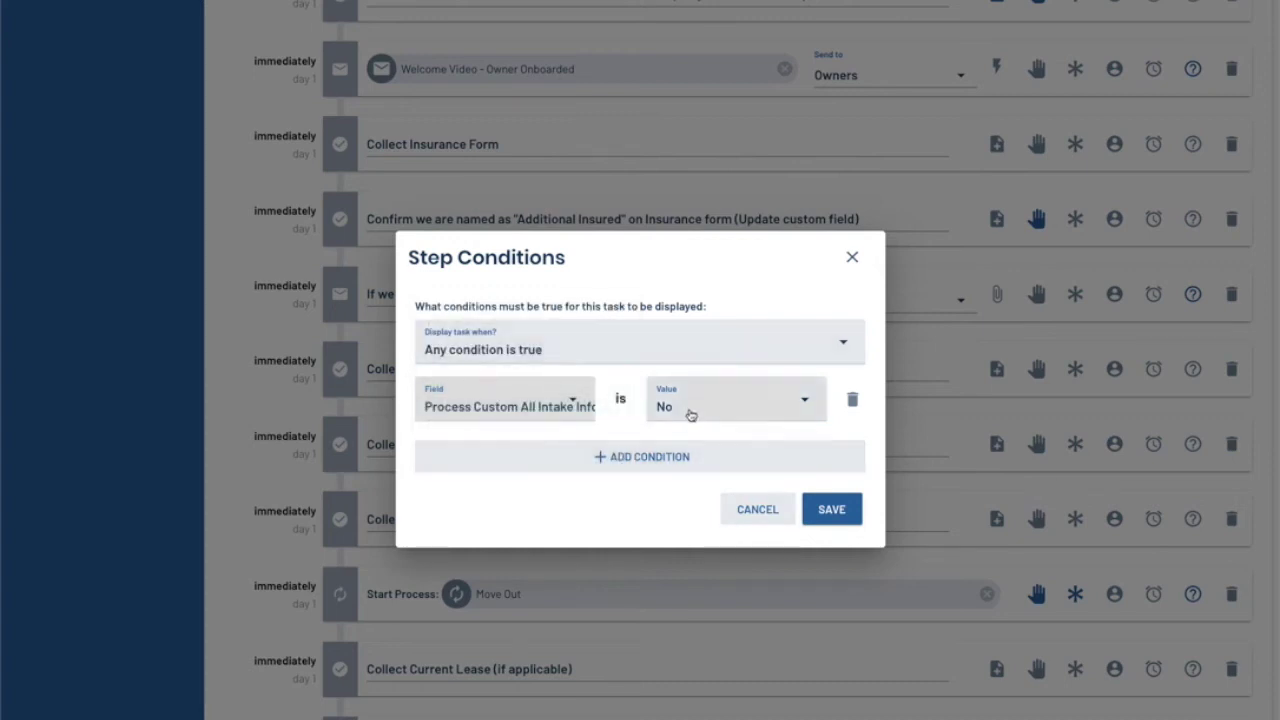
pyautogui.click(738, 524)
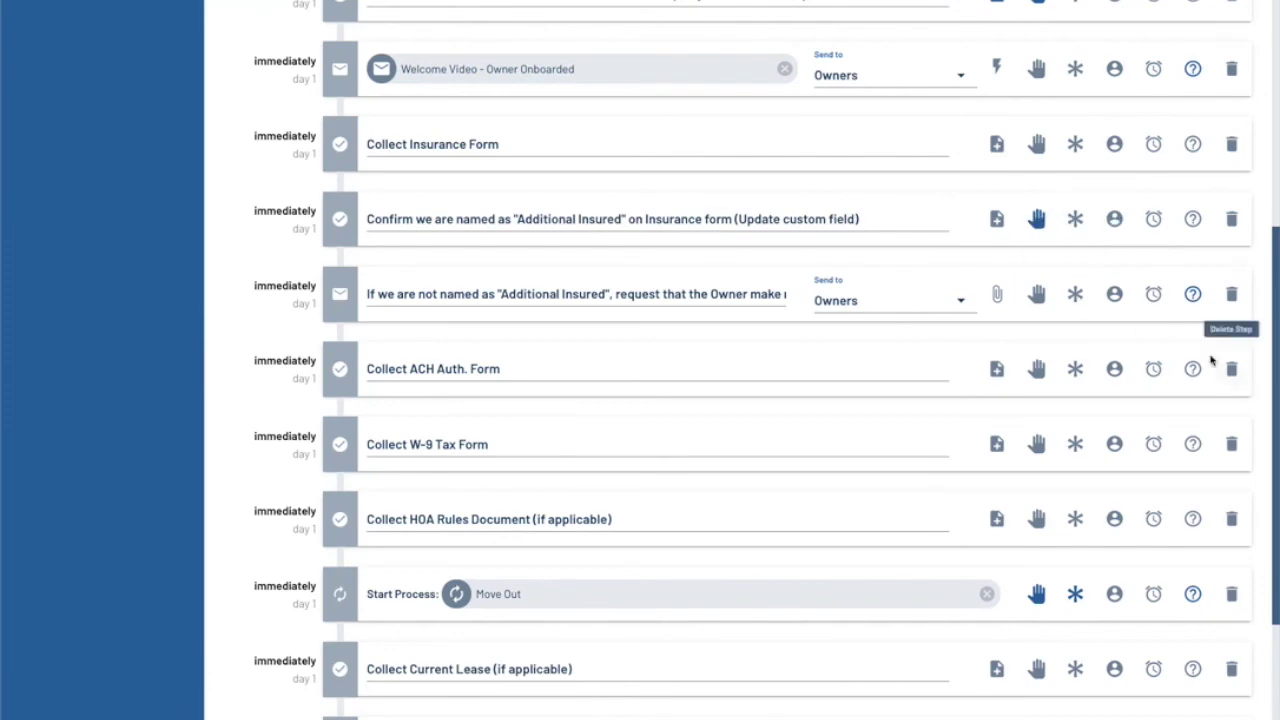
pyautogui.click(1193, 294)
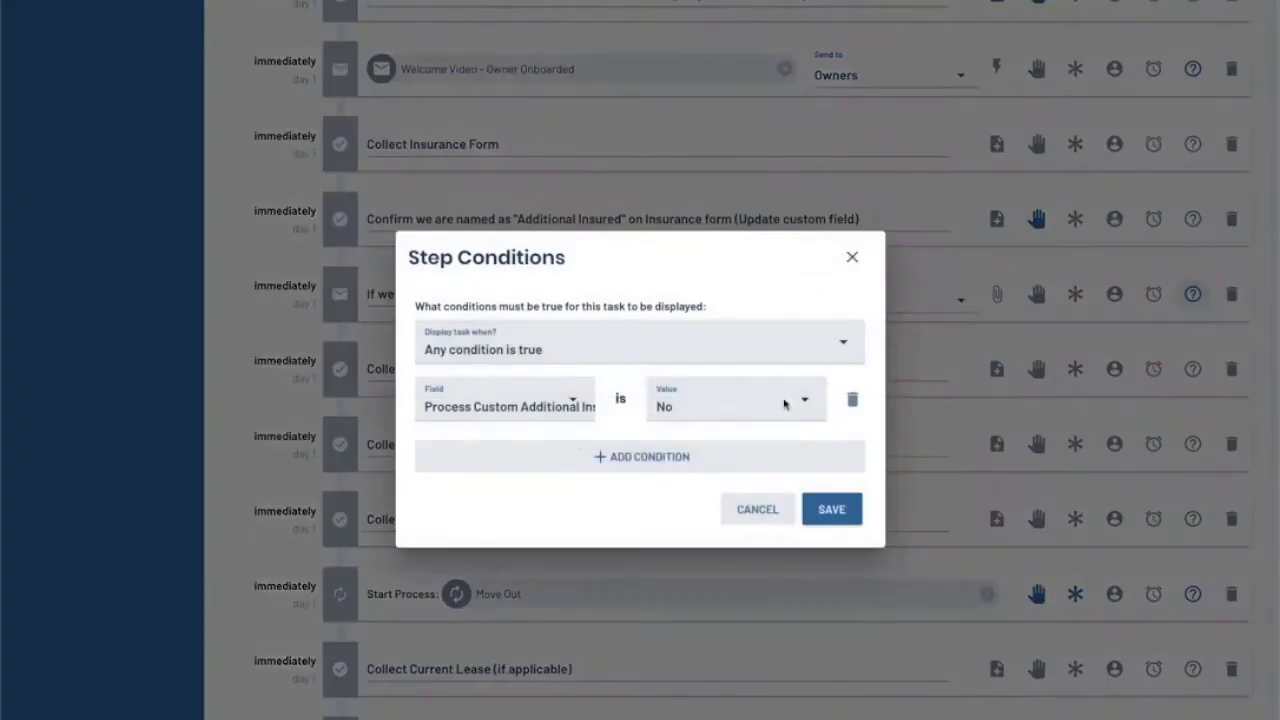
pyautogui.click(500, 400)
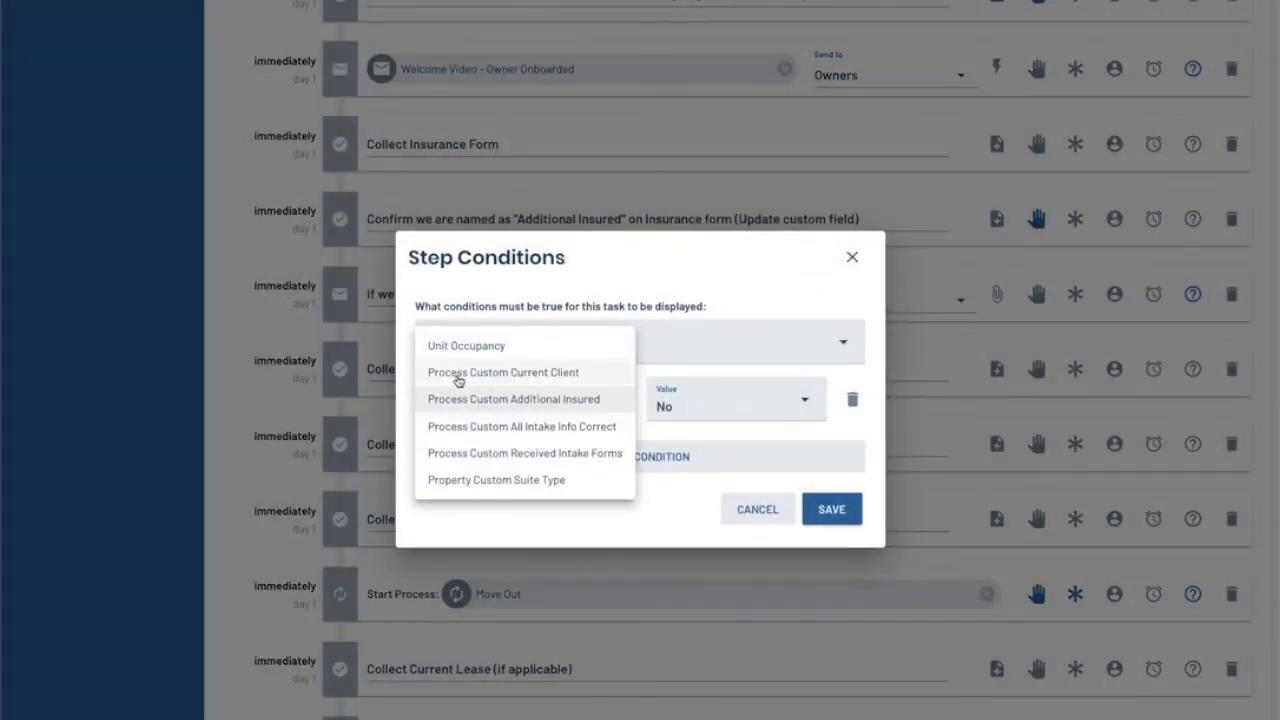
pyautogui.click(464, 525)
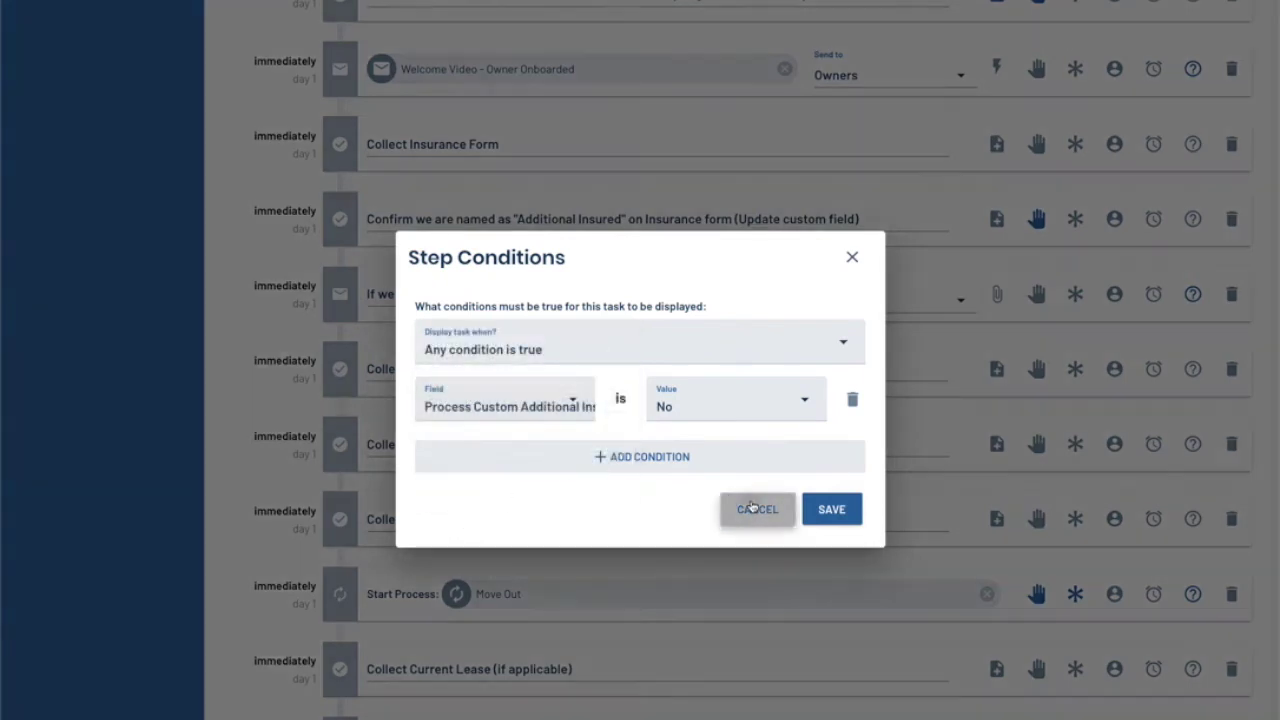
pyautogui.click(752, 509)
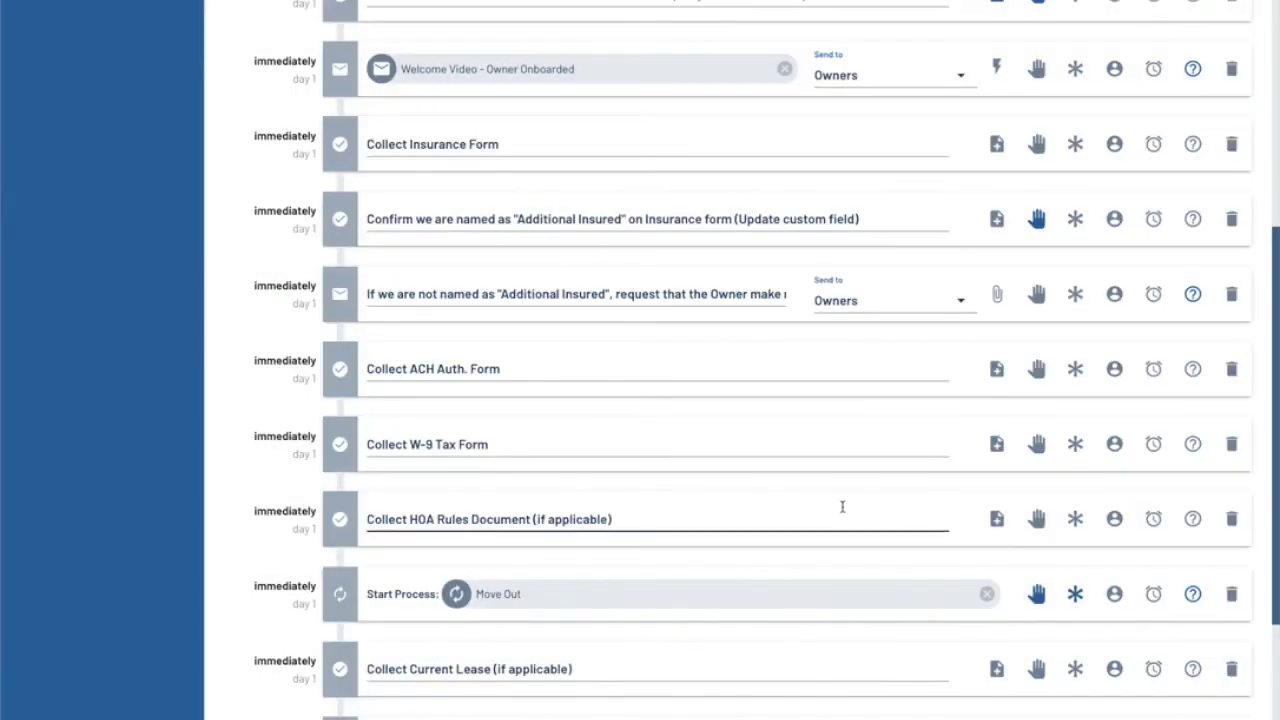
pyautogui.scroll(-2, 842, 507)
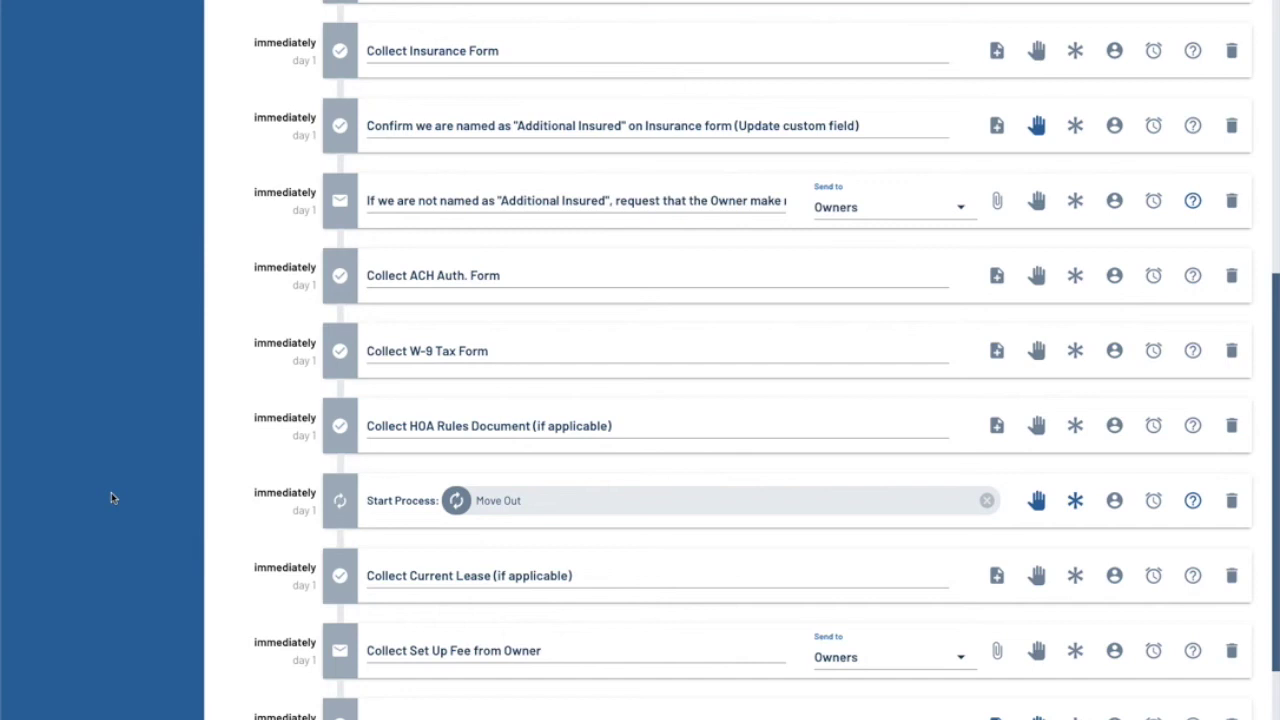
pyautogui.scroll(-1, 111, 492)
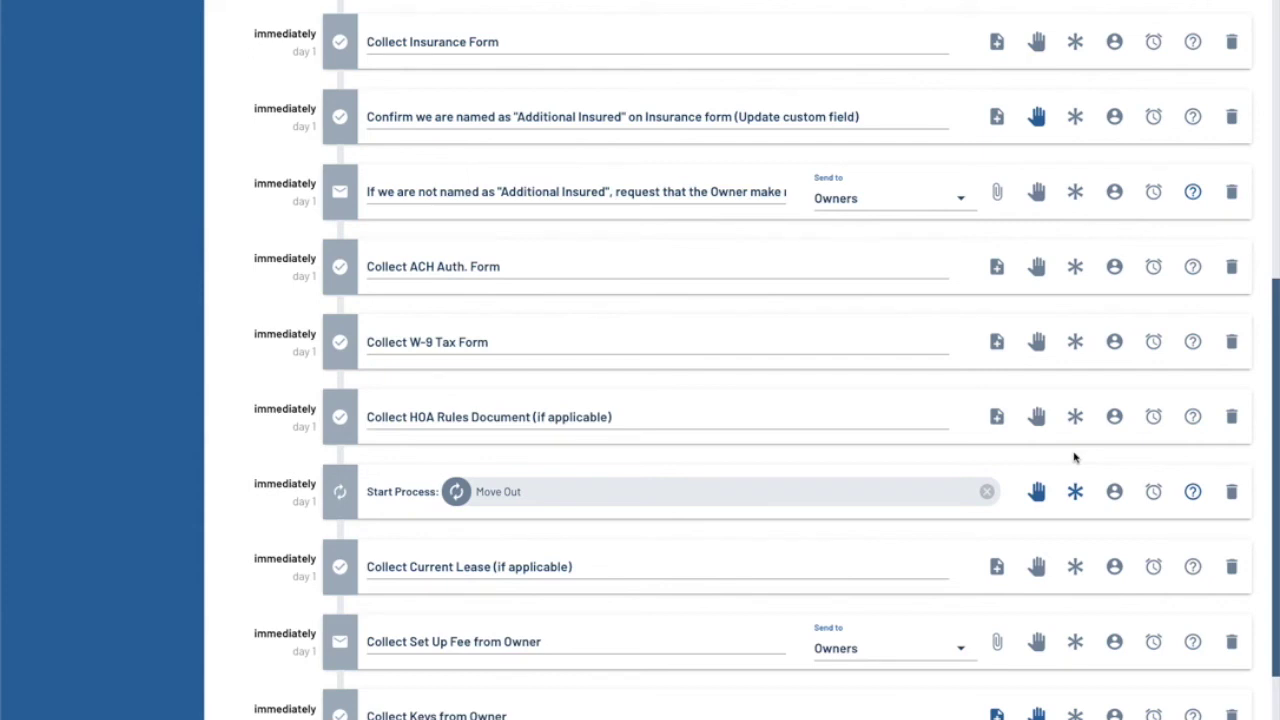
pyautogui.scroll(-1, 1074, 457)
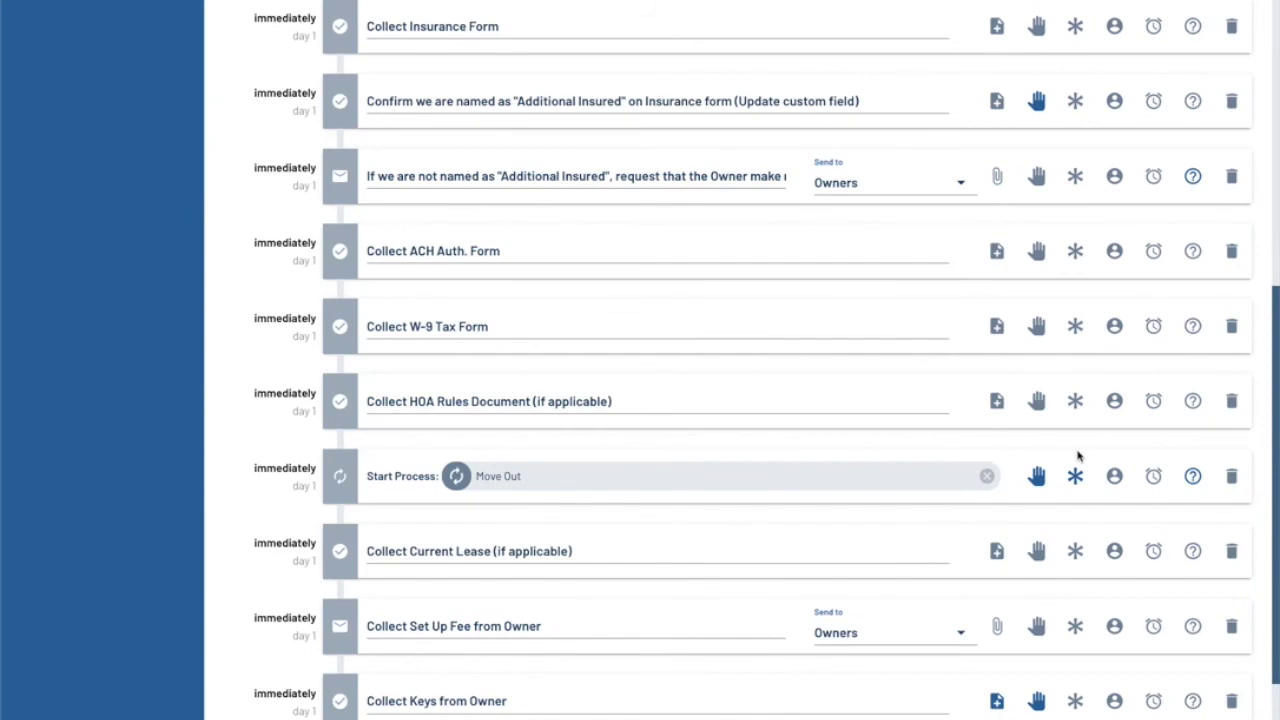
pyautogui.scroll(-1, 1077, 456)
pyautogui.scroll(5, 1077, 456)
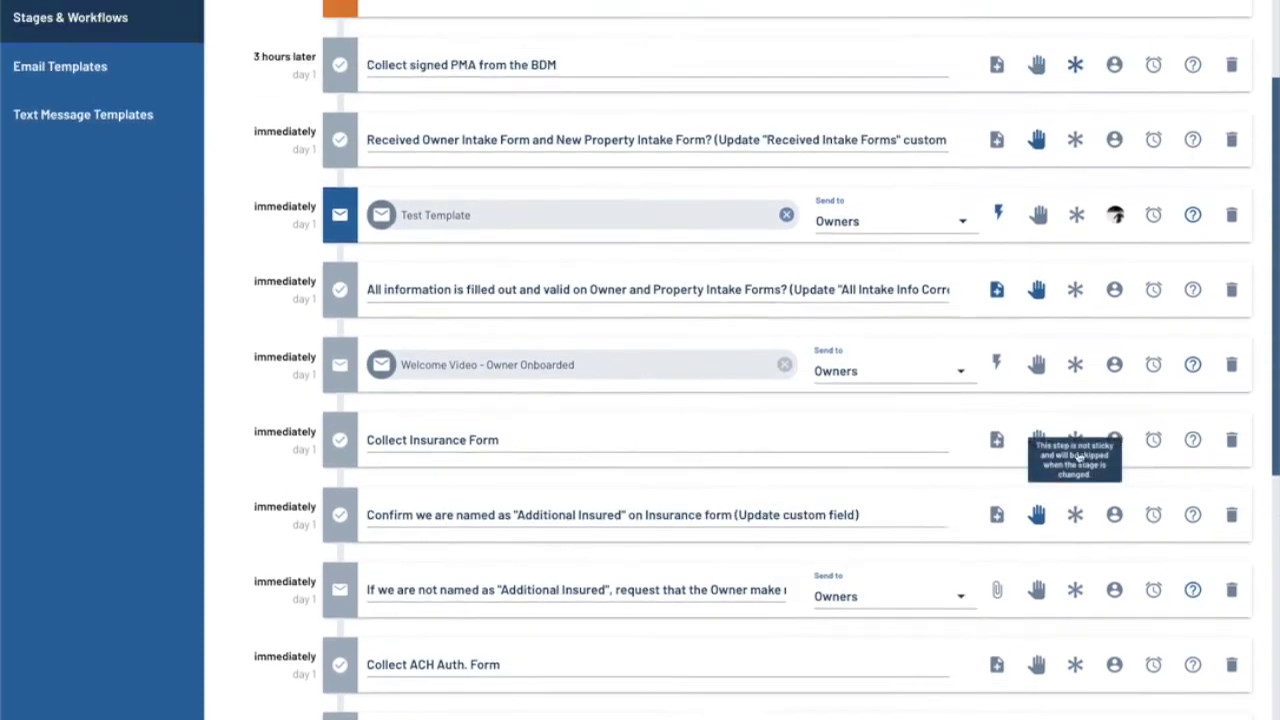
pyautogui.scroll(2, 1077, 456)
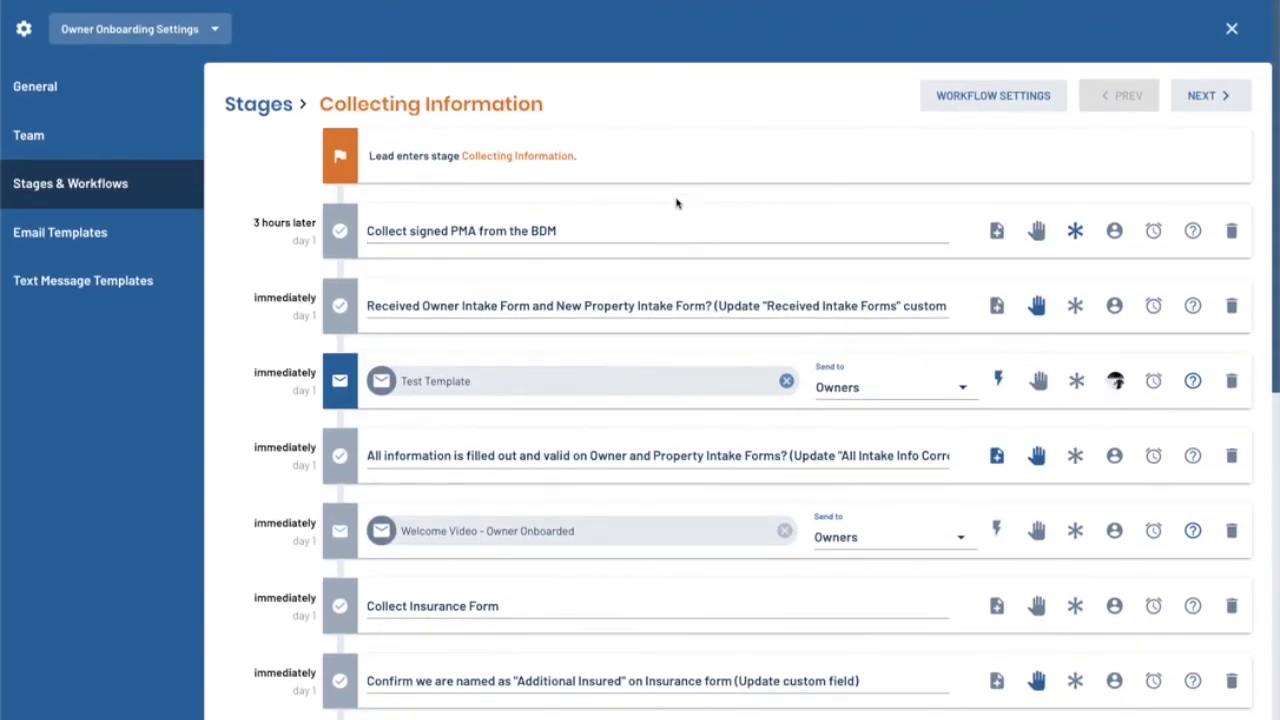
# Step through the Setting Up Accounts and Portals and Owner Onboarded stages
pyautogui.click(1228, 96)
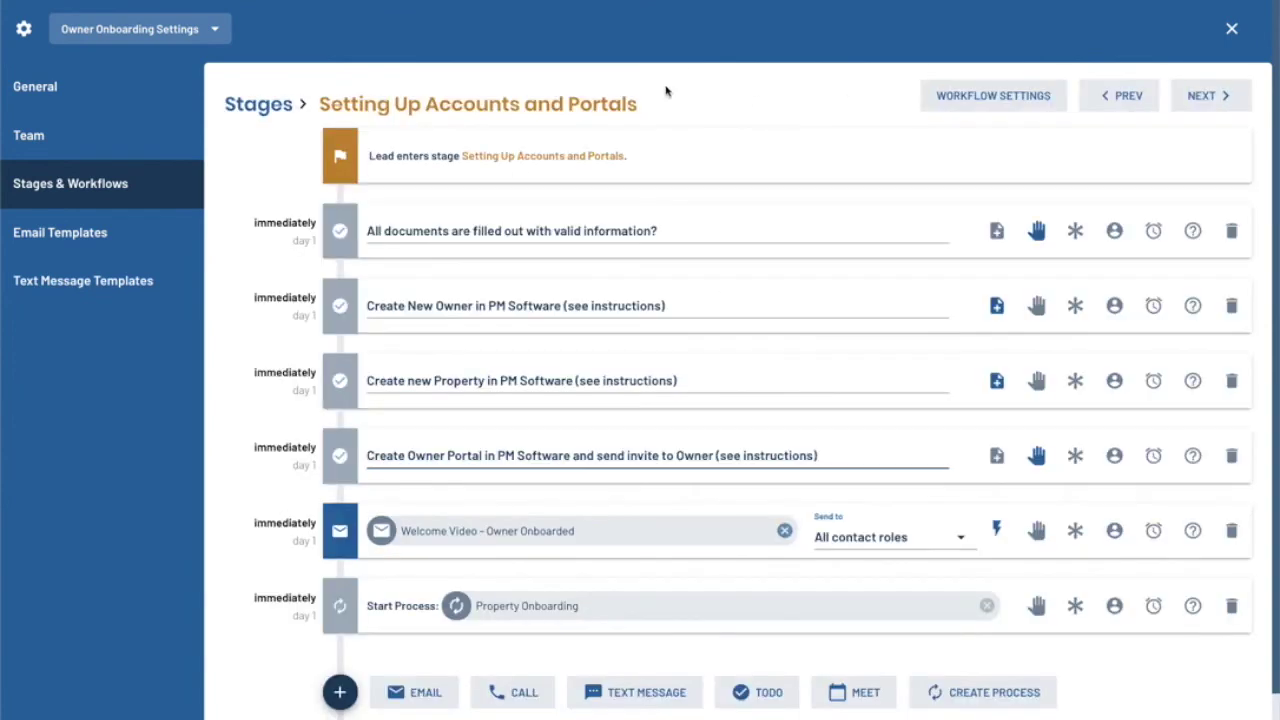
pyautogui.click(821, 455)
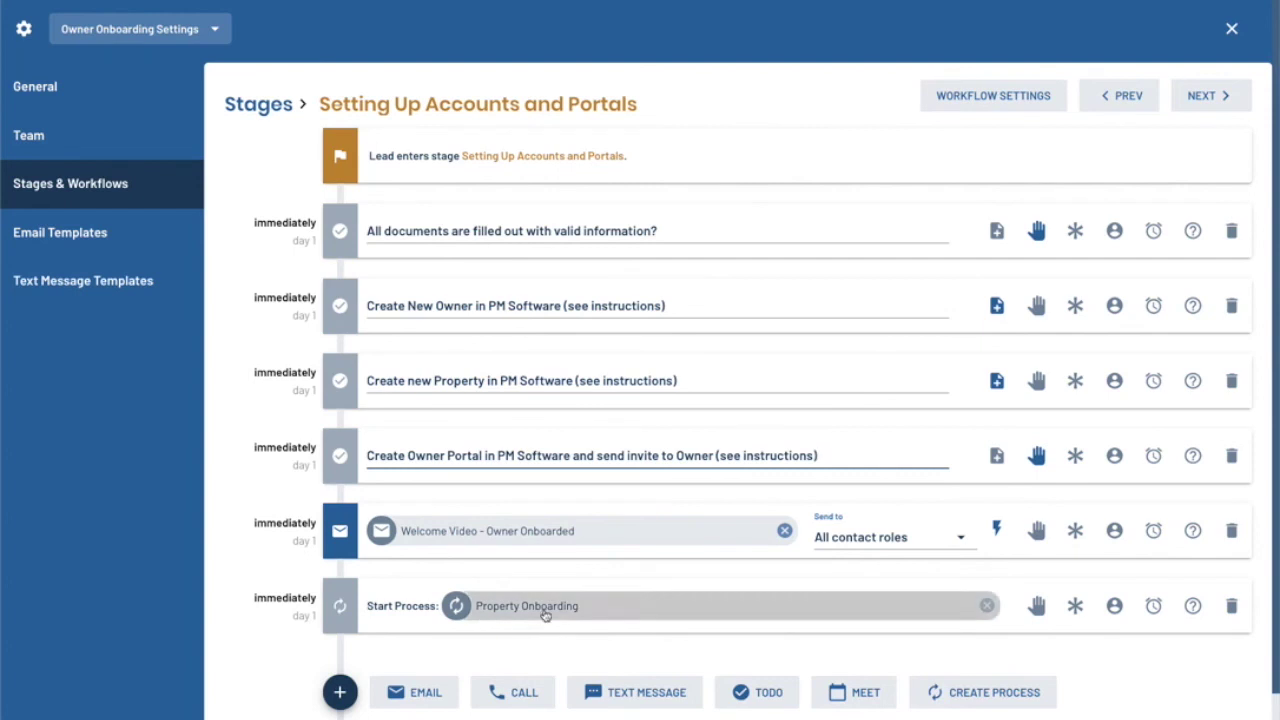
pyautogui.click(1222, 96)
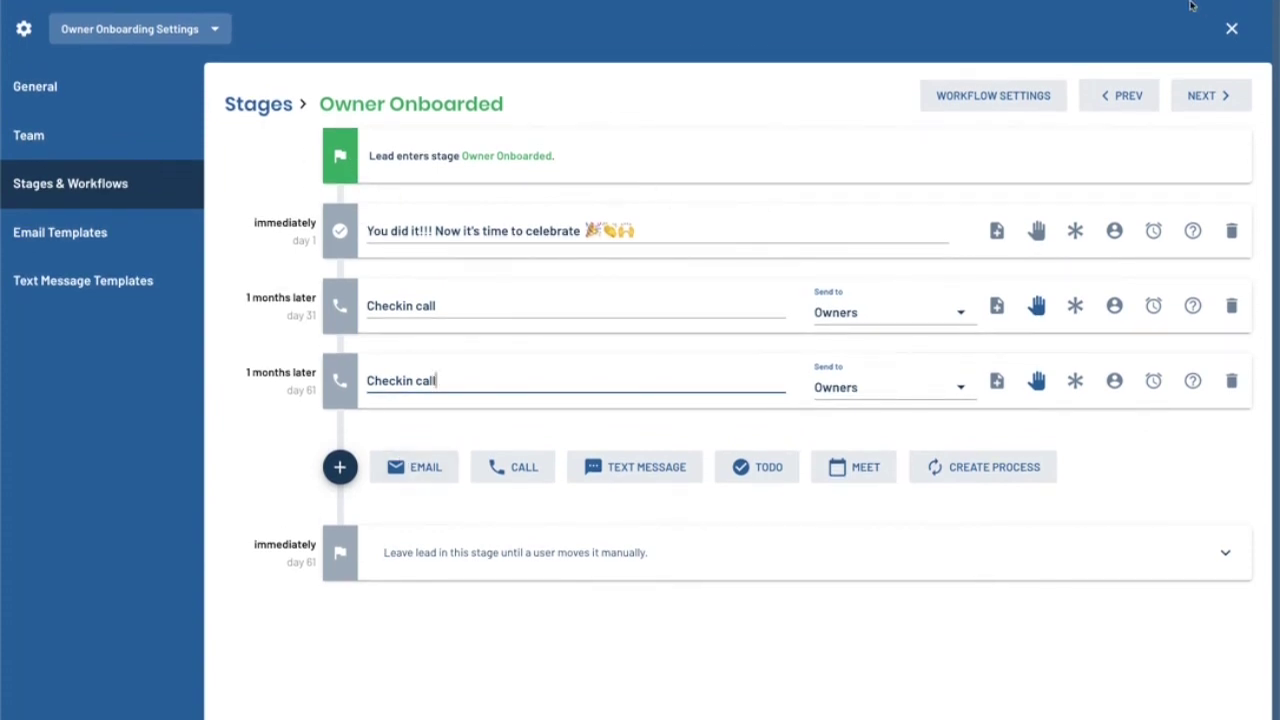
# Review the Email and Text Message Templates, return to Stages & Workflows, and close settings
pyautogui.click(80, 236)
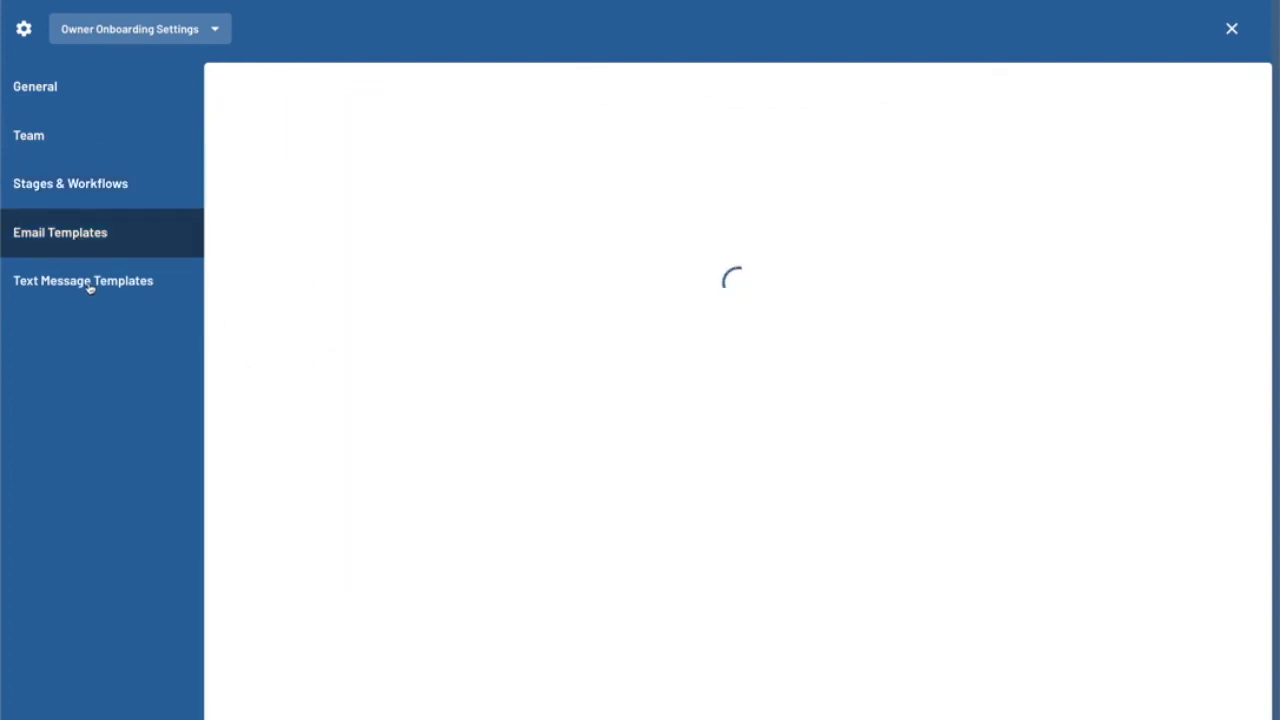
pyautogui.click(88, 284)
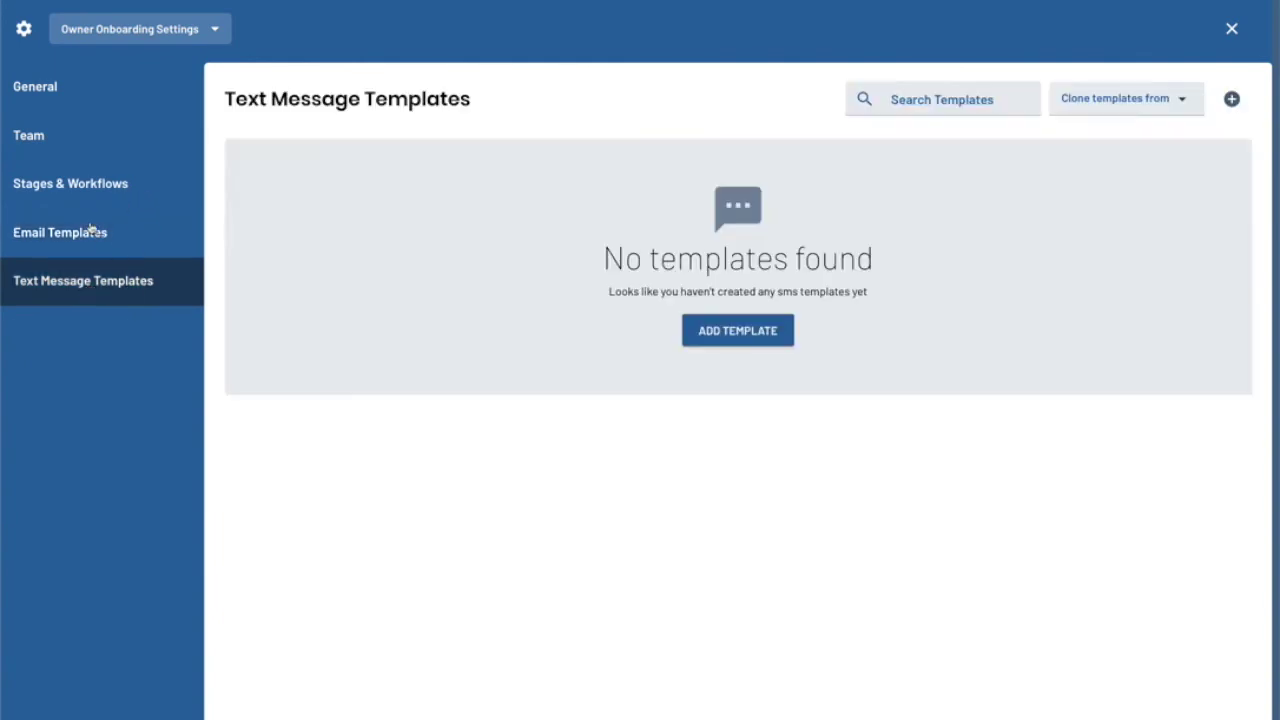
pyautogui.click(102, 186)
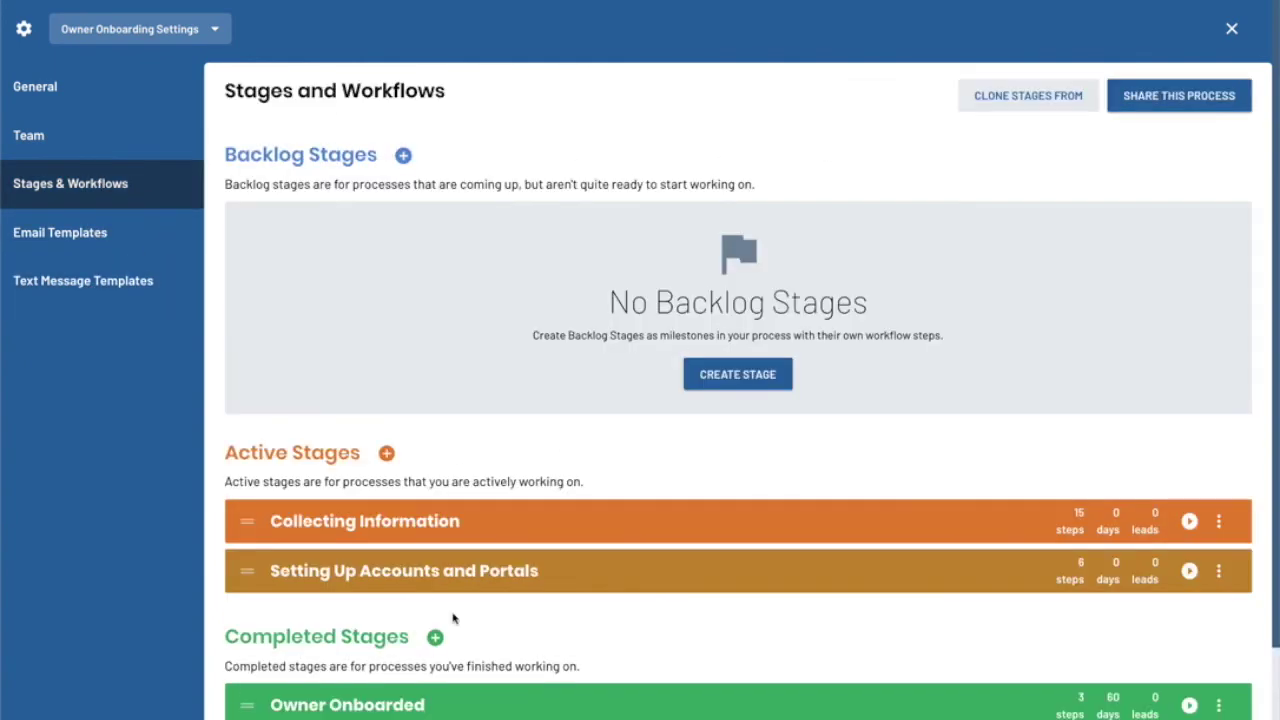
pyautogui.scroll(-2, 452, 619)
pyautogui.scroll(2, 531, 534)
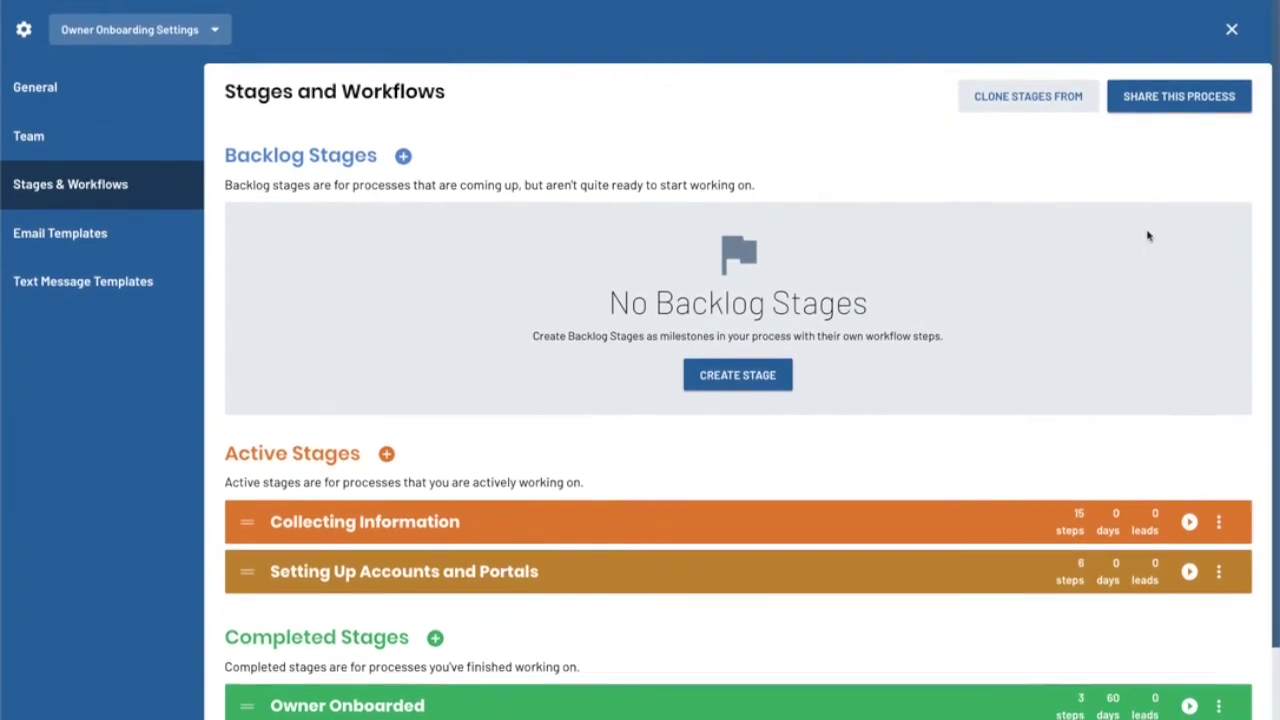
pyautogui.click(1231, 30)
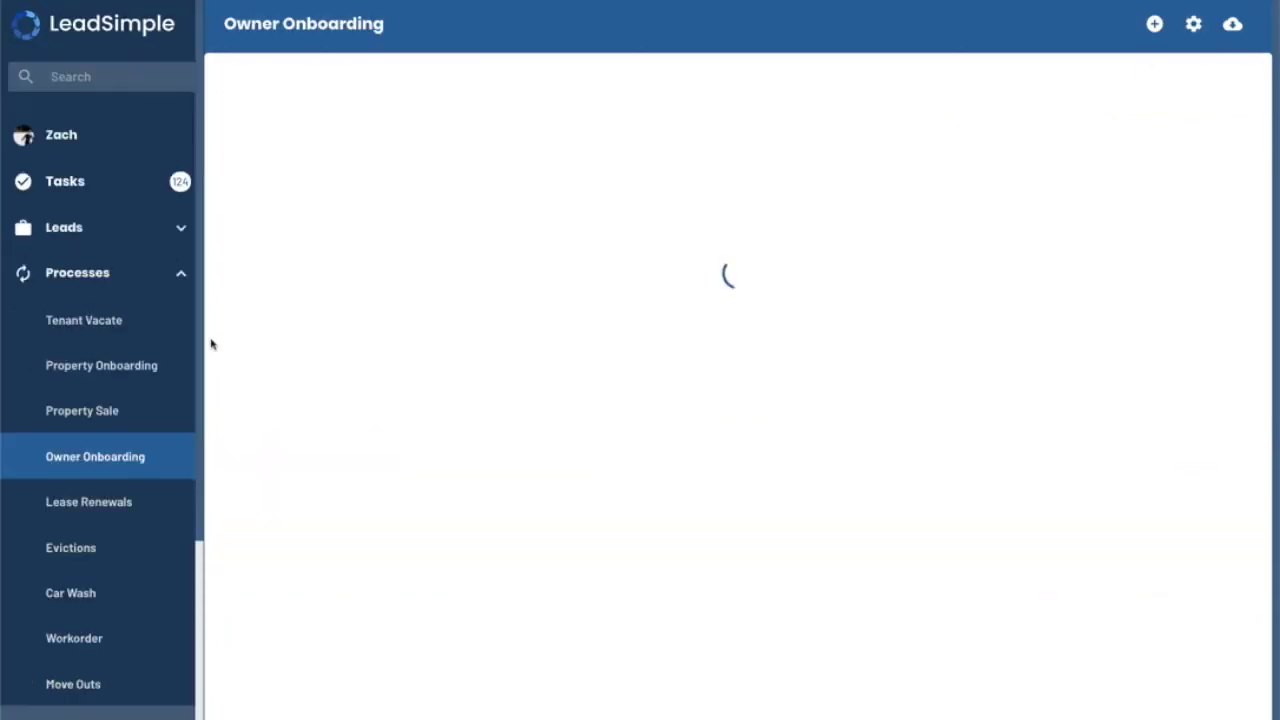
# Open the first Owner Onboarding record, then its second owner's contact page
pyautogui.click(78, 285)
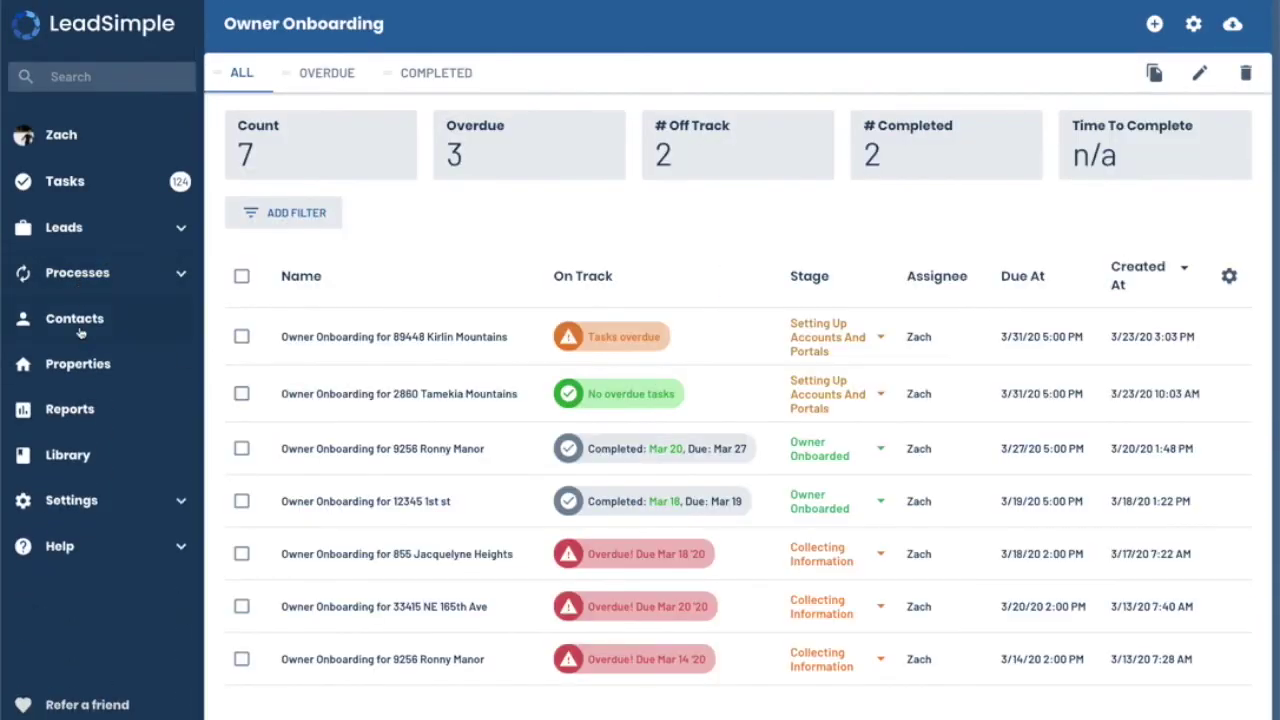
pyautogui.click(306, 339)
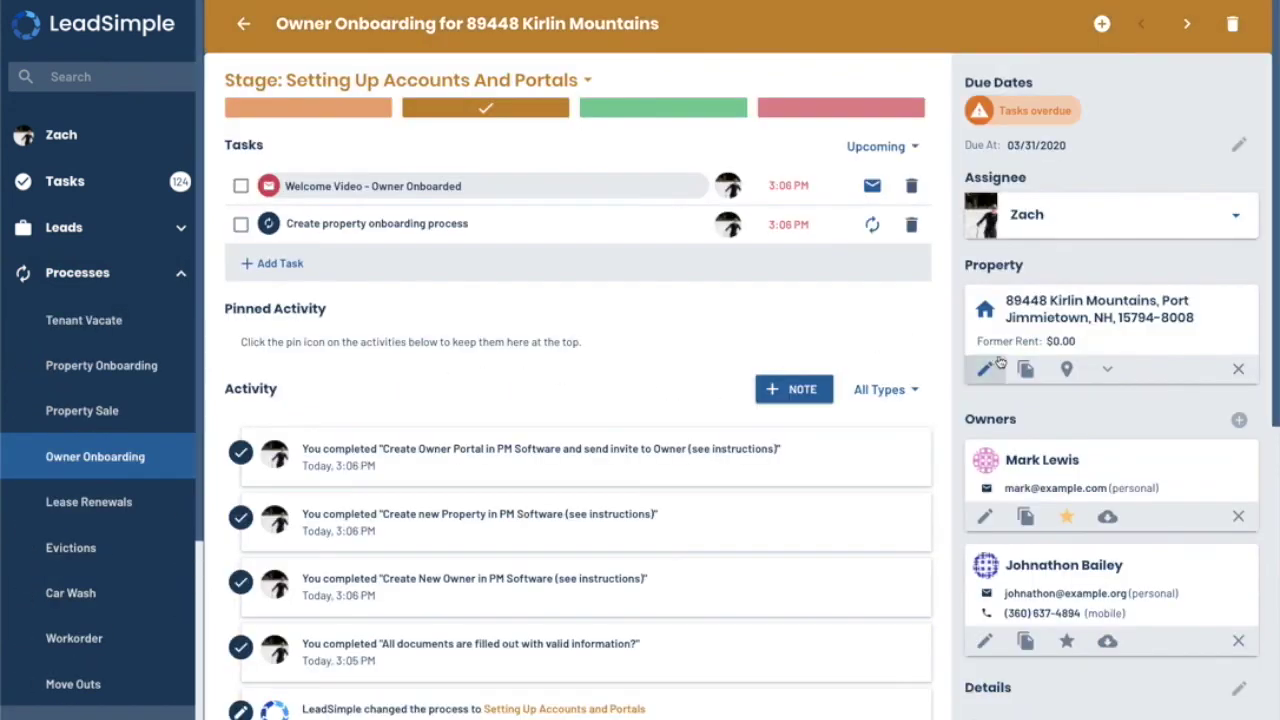
pyautogui.click(1036, 570)
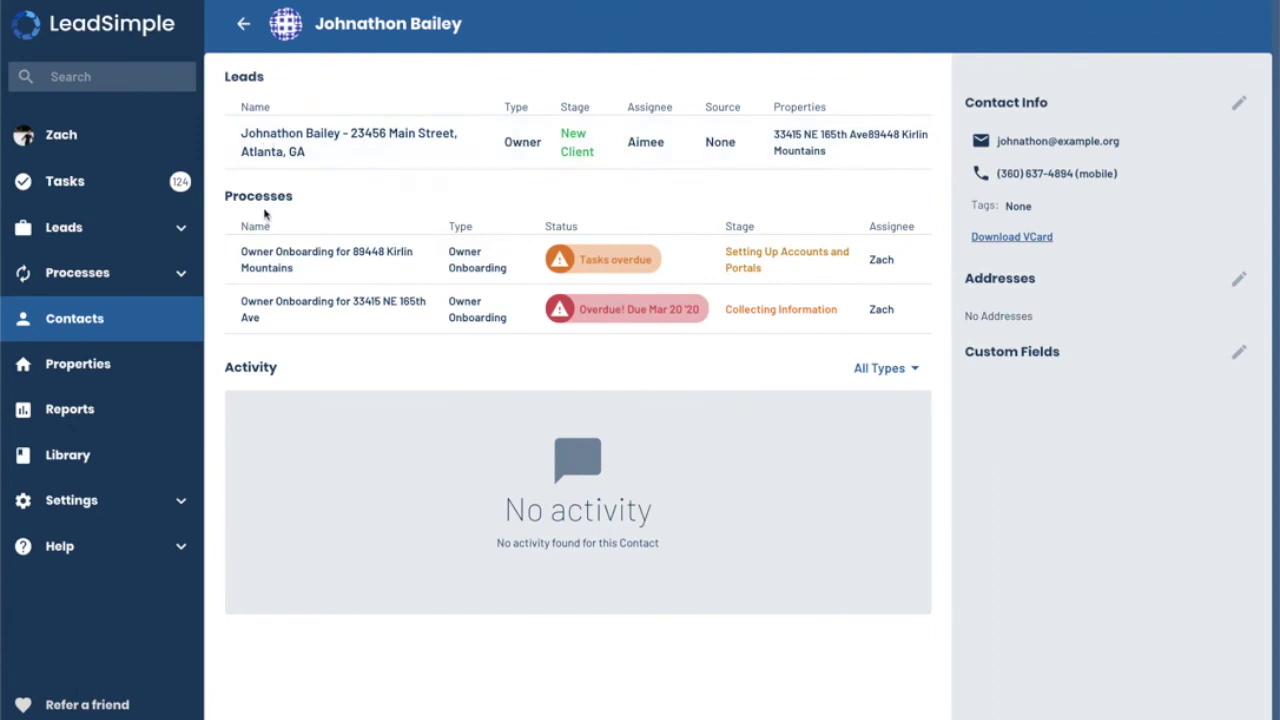
# Highlight the contact's Leads and Owner Onboarding processes, then open the first process
pyautogui.moveTo(236, 75); pyautogui.dragTo(343, 78)
pyautogui.click(228, 64)
pyautogui.moveTo(234, 195); pyautogui.dragTo(443, 286)
pyautogui.click(440, 287)
pyautogui.click(625, 300)
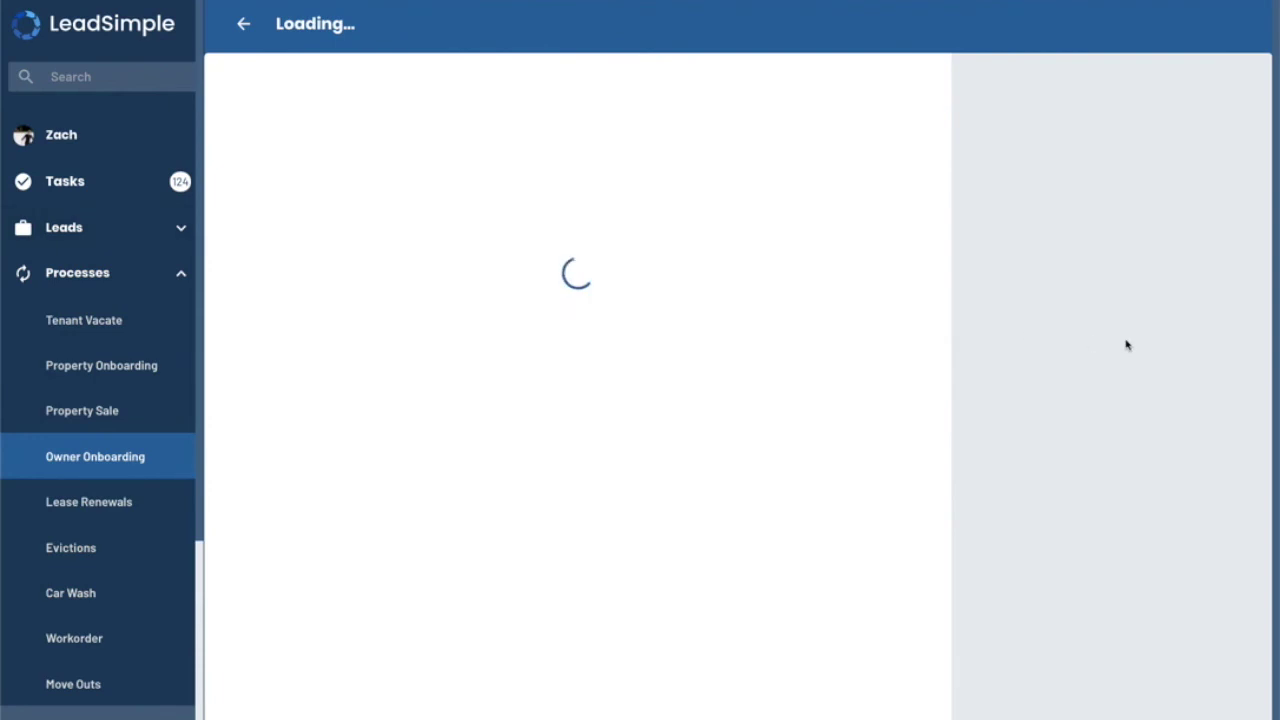
# Open the linked 89448 Kirlin Mountains property page from the onboarding record
pyautogui.click(1060, 315)
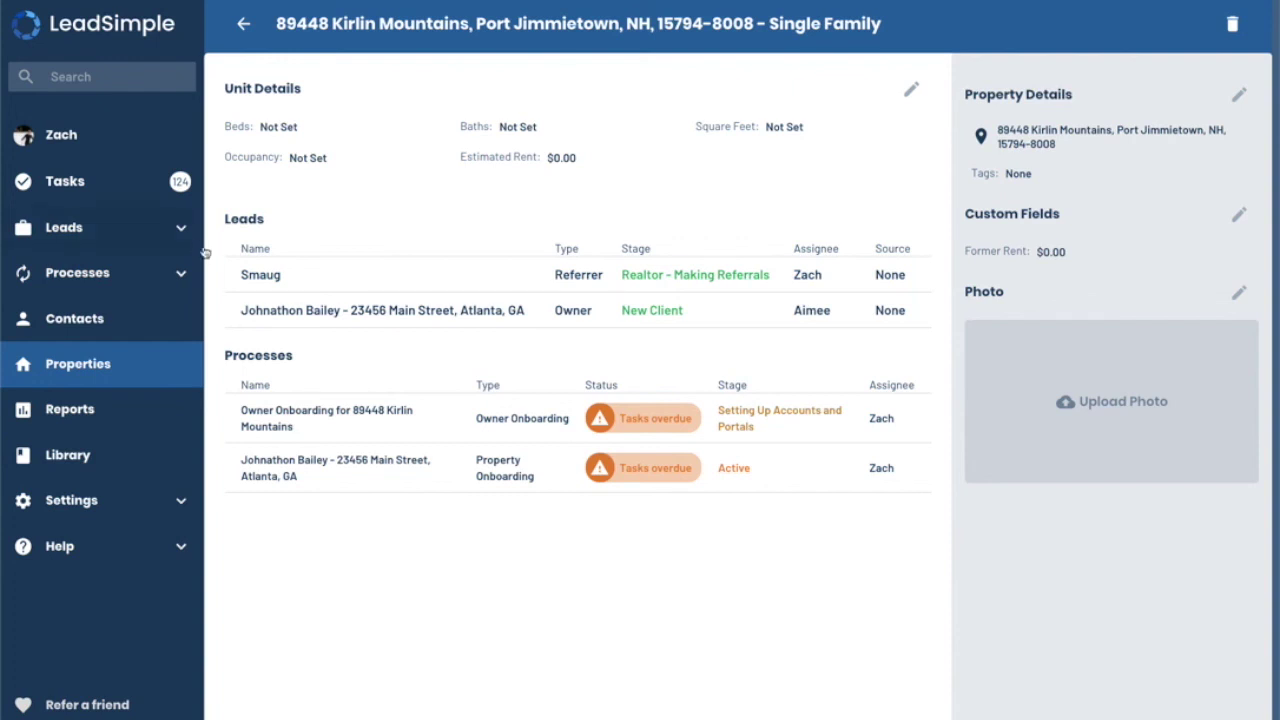
pyautogui.click(103, 77)
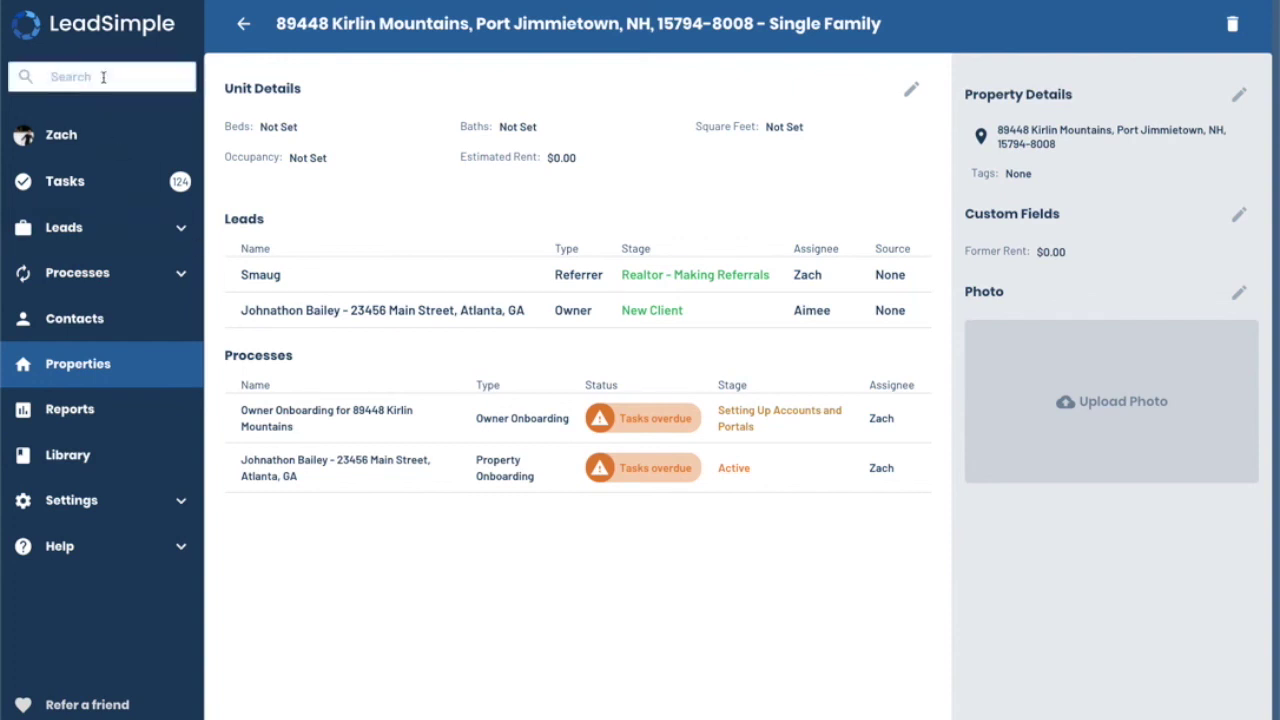
# Search for the owner by name, open their New Client lead, and review its sub-process
pyautogui.write('mark l')
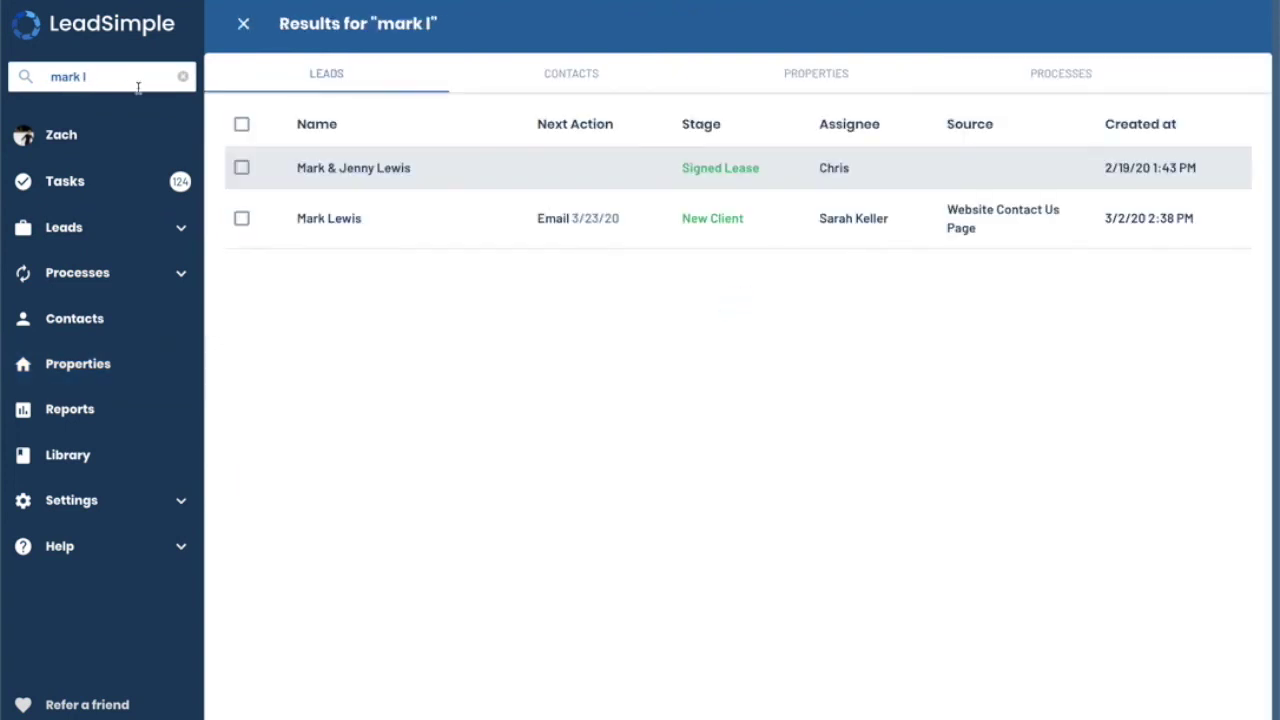
pyautogui.click(334, 222)
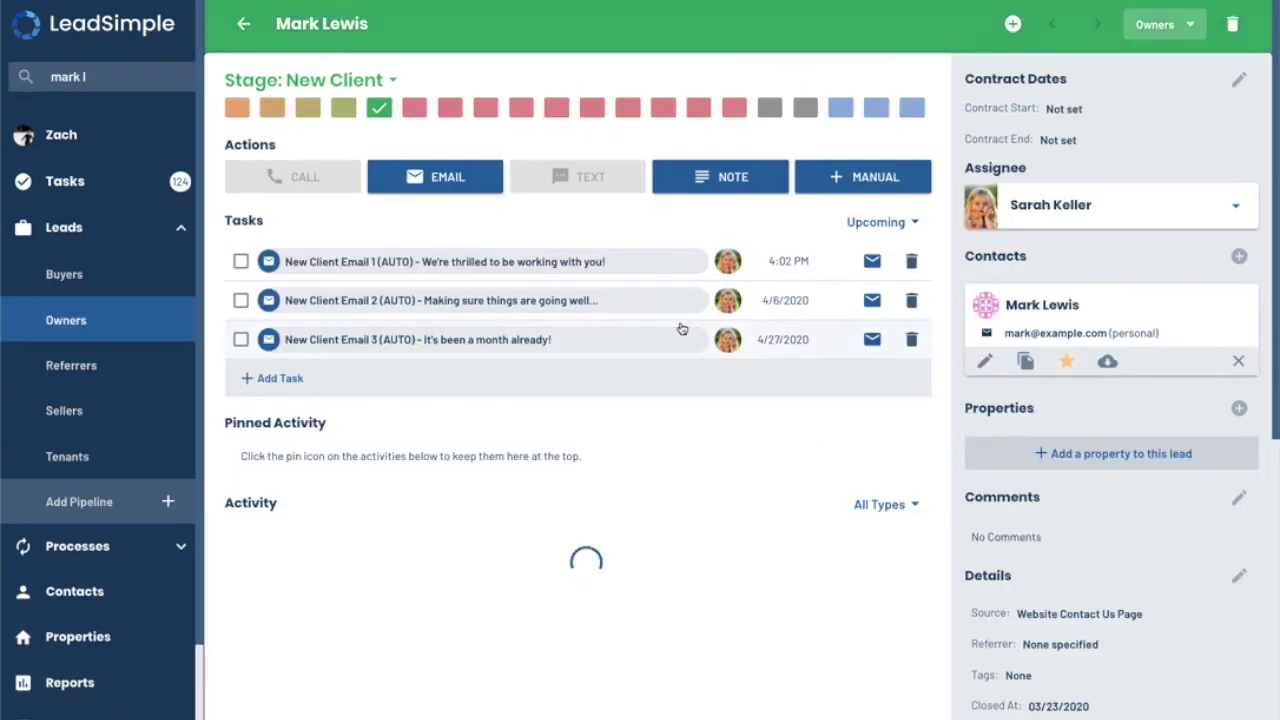
pyautogui.scroll(-5, 680, 329)
pyautogui.scroll(-2, 728, 430)
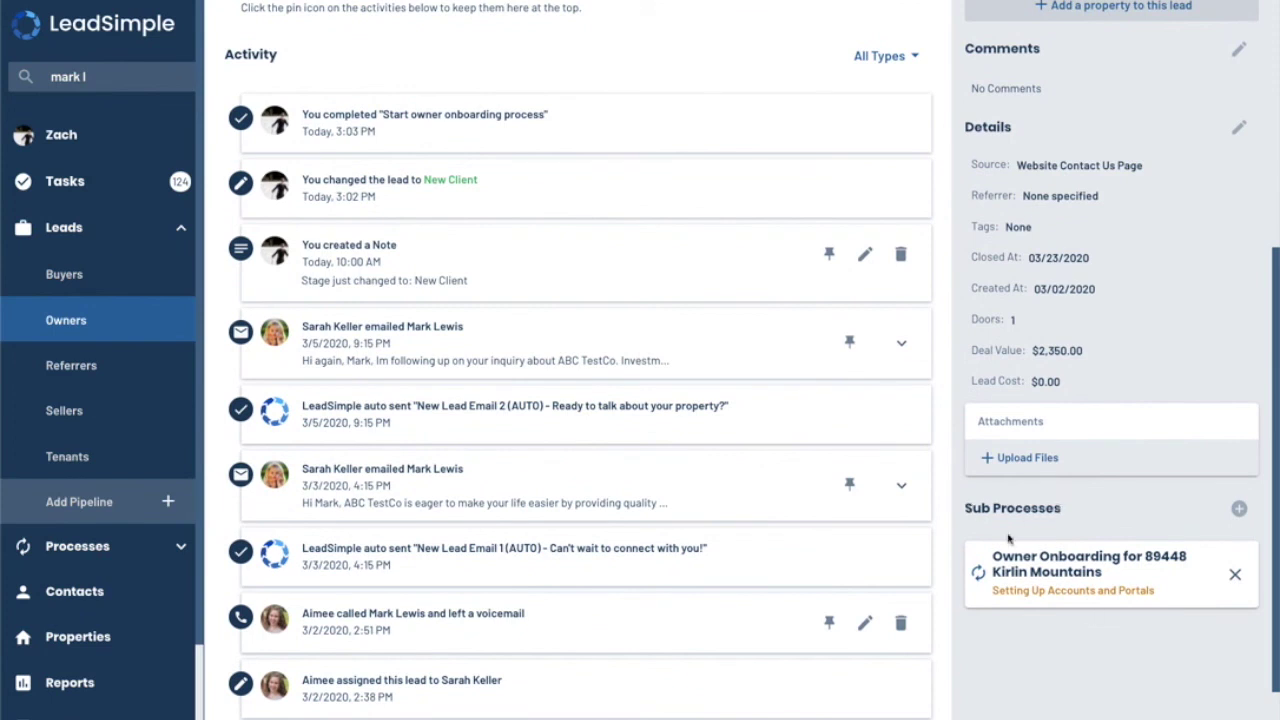
pyautogui.scroll(-1, 1042, 681)
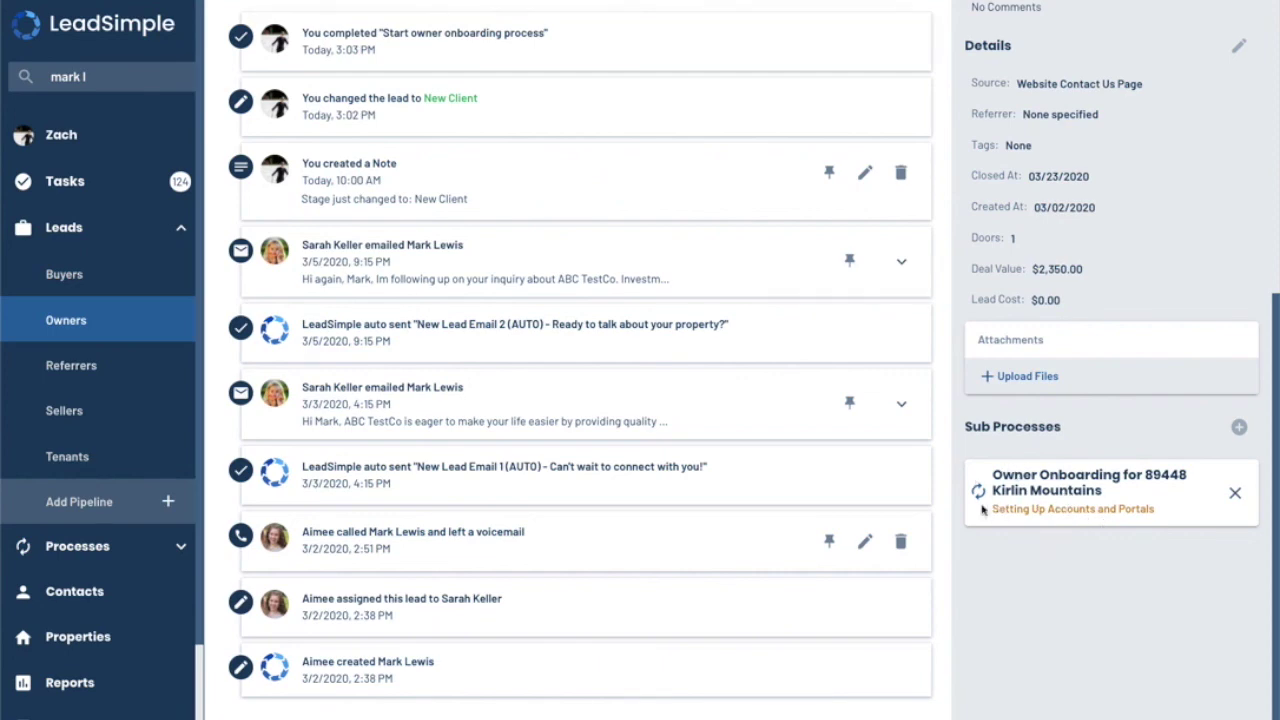
pyautogui.scroll(5, 600, 484)
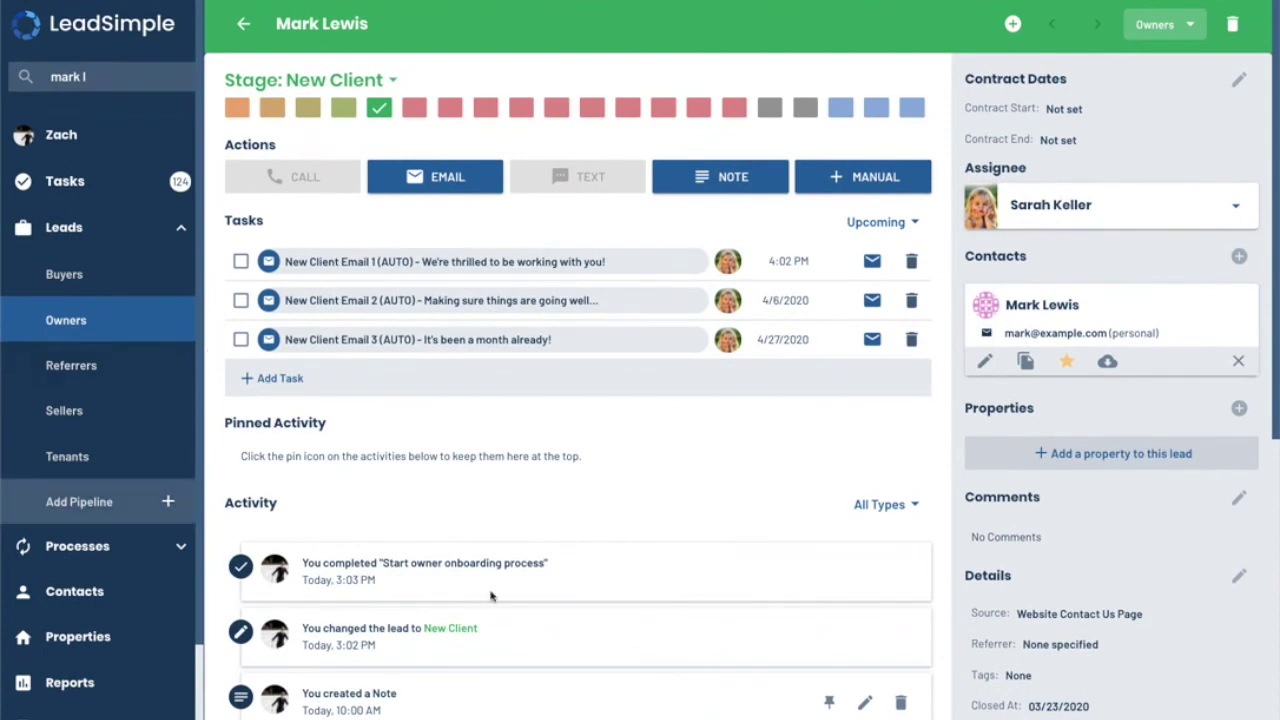
pyautogui.scroll(-1, 88, 670)
pyautogui.scroll(-1, 87, 670)
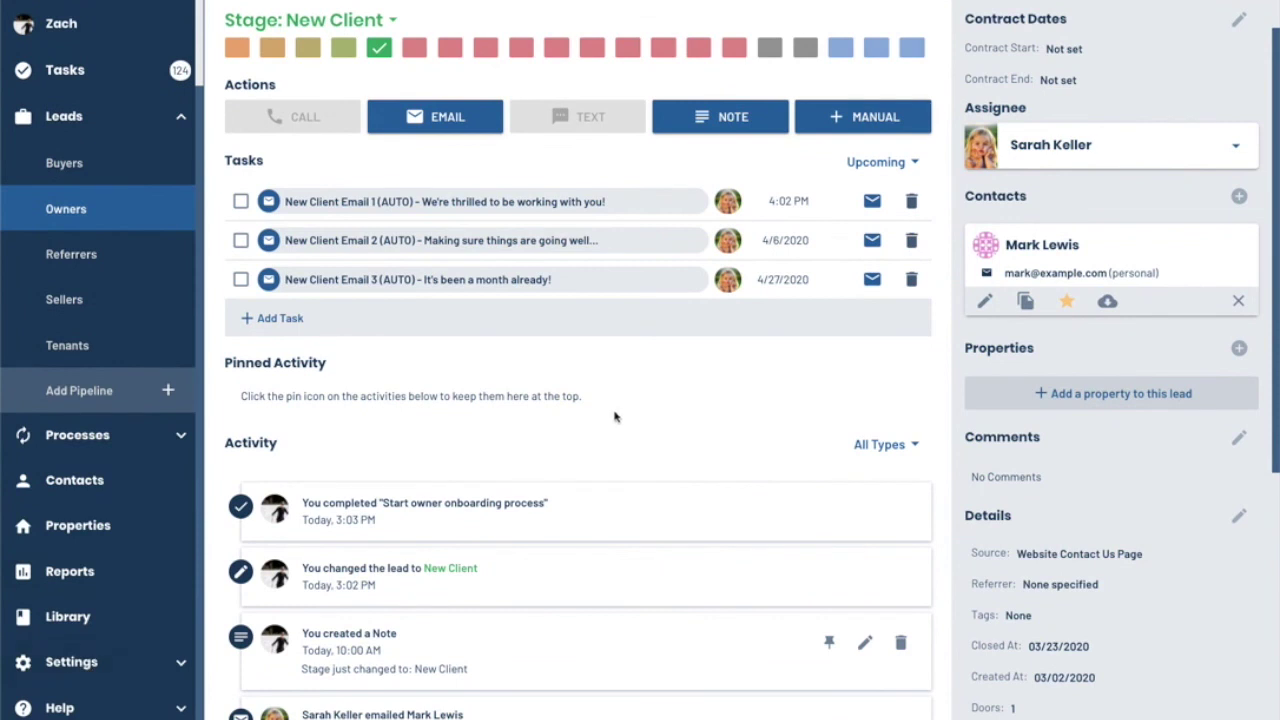
pyautogui.scroll(1, 615, 417)
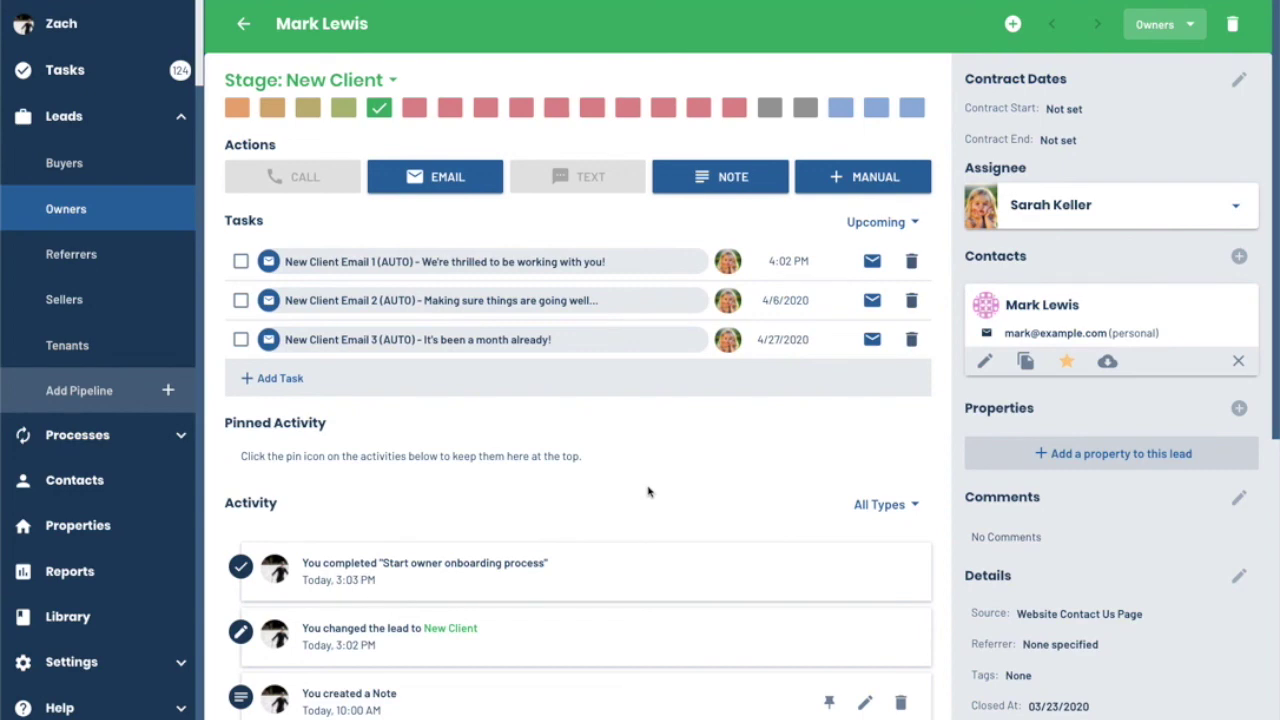
pyautogui.scroll(-3, 647, 491)
pyautogui.scroll(3, 647, 491)
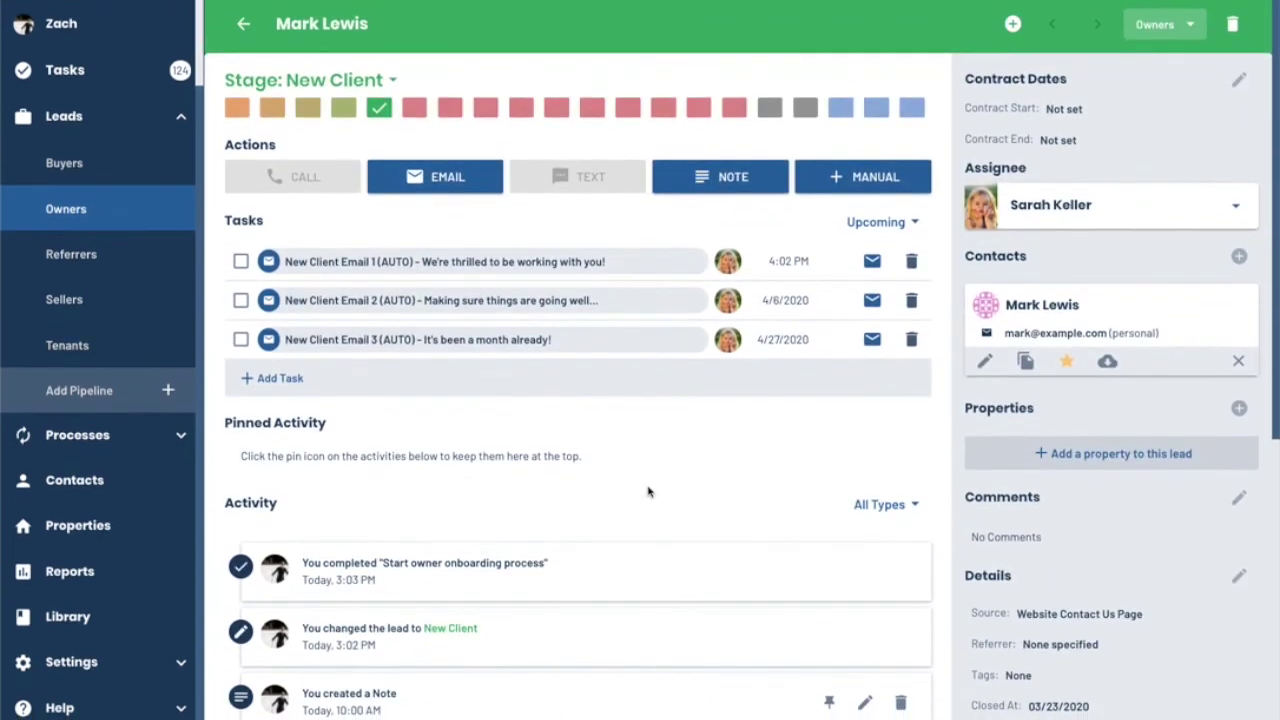